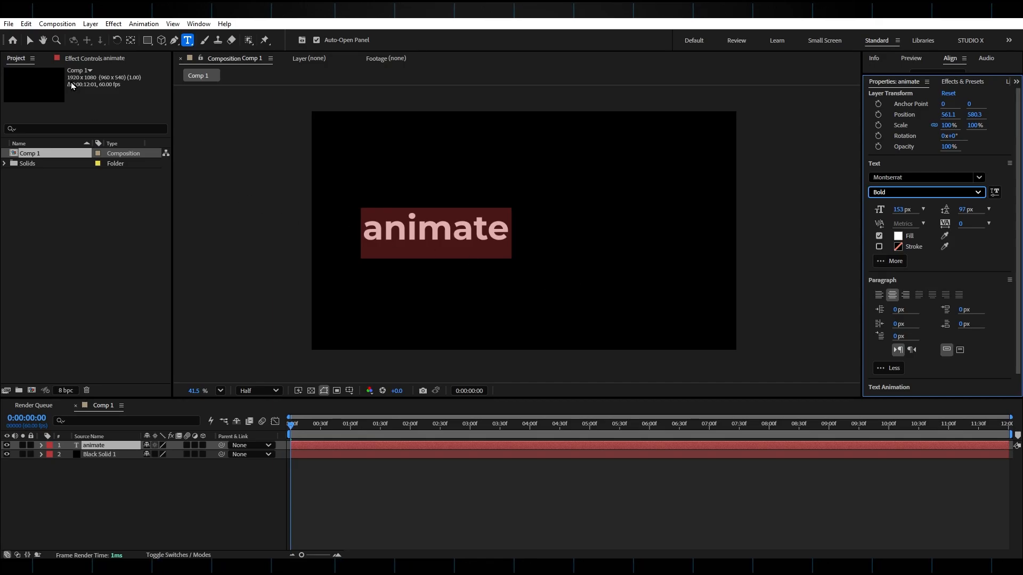
Move the "animate" text to the middle of the composition and add a text animator with Opacity and Position properties.
{"action": "left_click", "coordinate": [30, 41]}
{"action": "left_click_drag", "start_coordinate": [440, 230], "coordinate": [499, 238]}
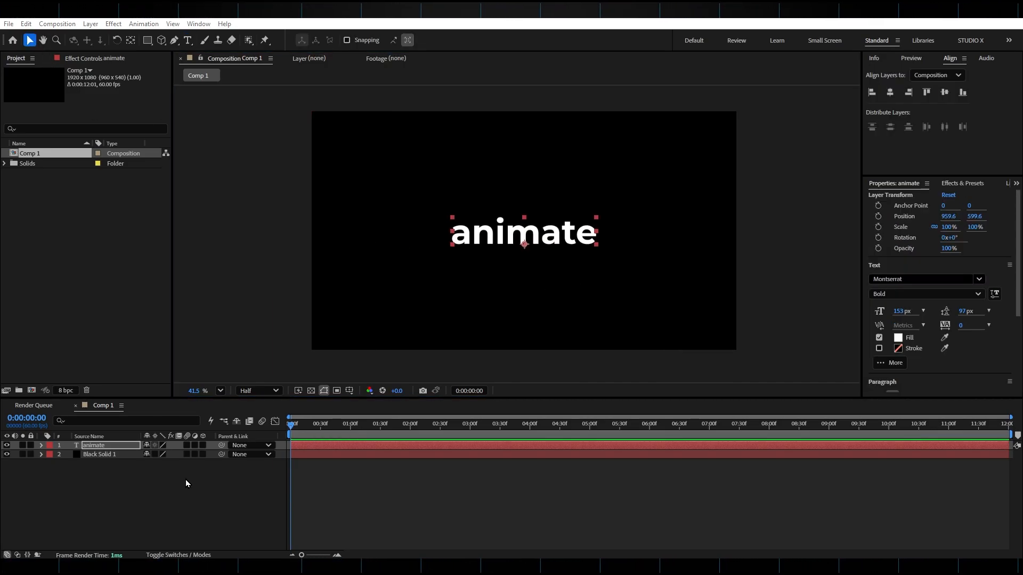
{"action": "left_click", "coordinate": [42, 445]}
{"action": "left_click", "coordinate": [210, 454]}
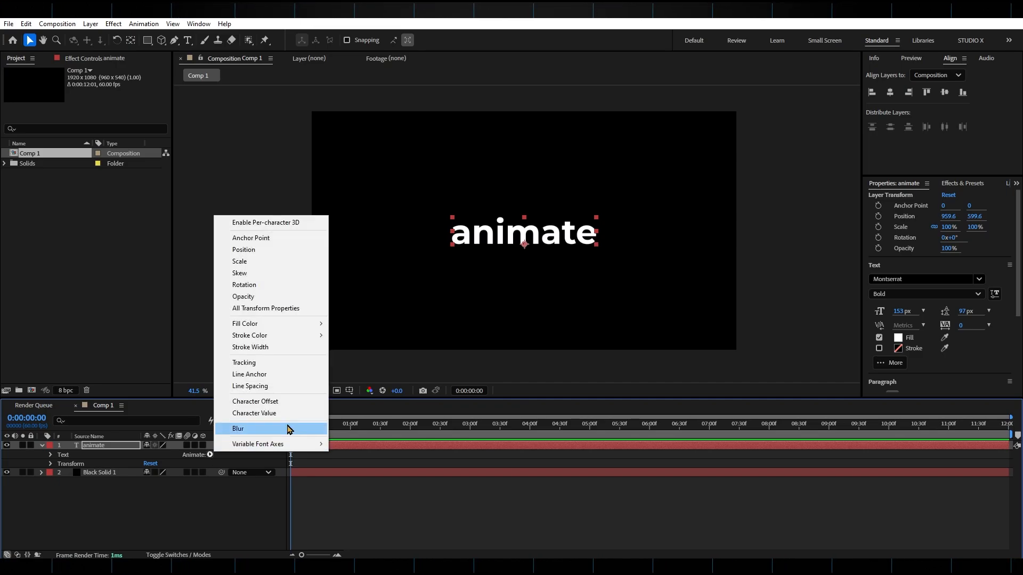
{"action": "left_click", "coordinate": [274, 297]}
{"action": "left_click", "coordinate": [210, 490]}
{"action": "mouse_move", "coordinate": [236, 494]}
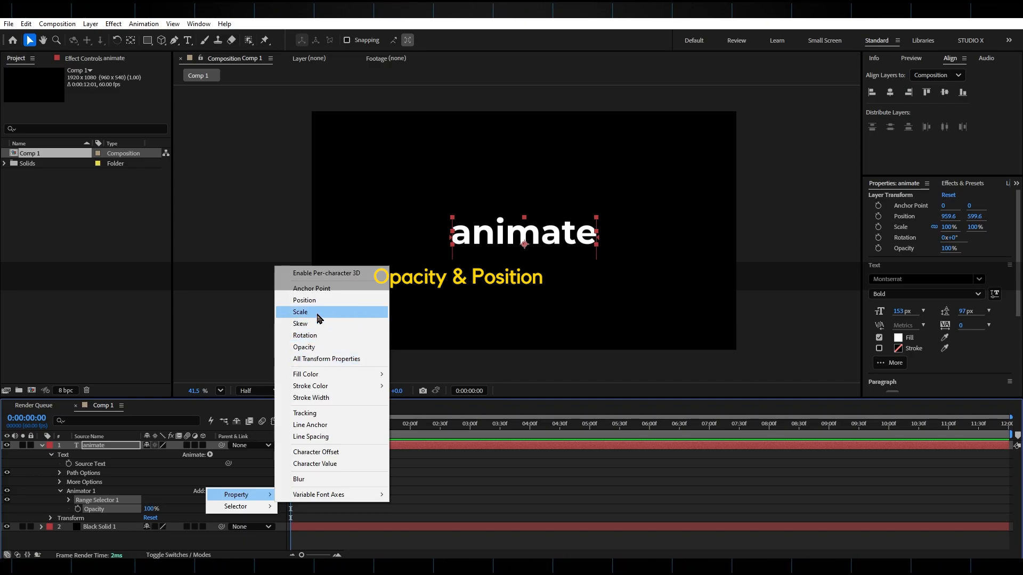
{"action": "left_click", "coordinate": [306, 300]}
{"action": "left_click_drag", "start_coordinate": [310, 375], "coordinate": [312, 323]}
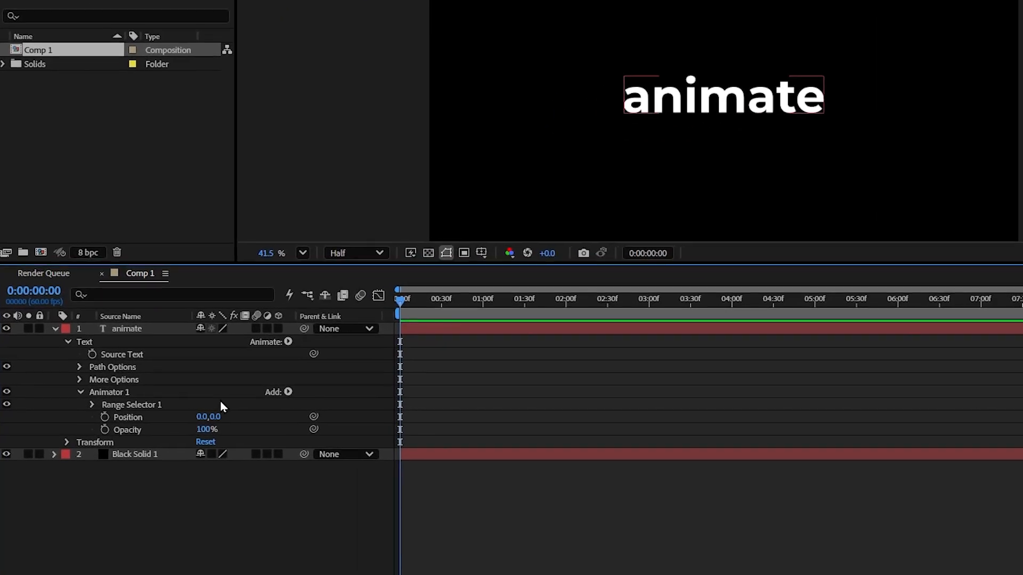
Set the animator's vertical Position to 100 and its Opacity to 0%.
{"action": "left_click", "coordinate": [217, 416]}
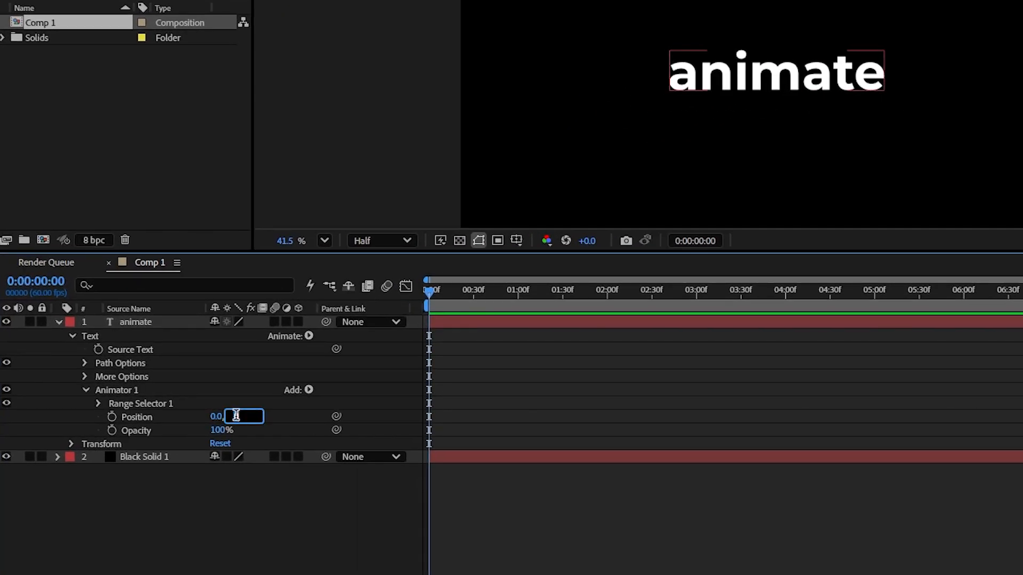
{"action": "type", "text": "100"}
{"action": "key", "text": "Return"}
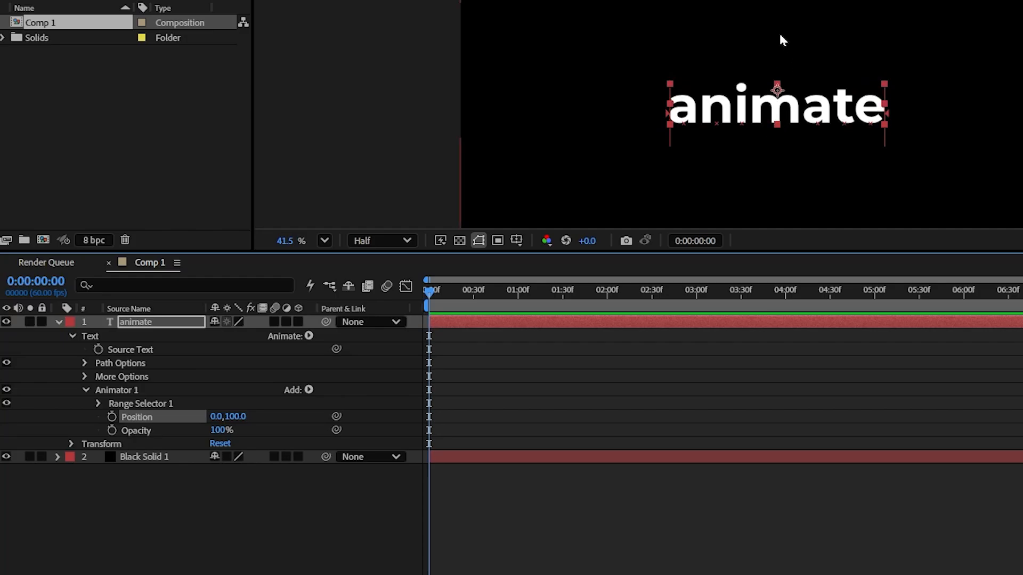
{"action": "left_click_drag", "start_coordinate": [220, 432], "coordinate": [98, 424]}
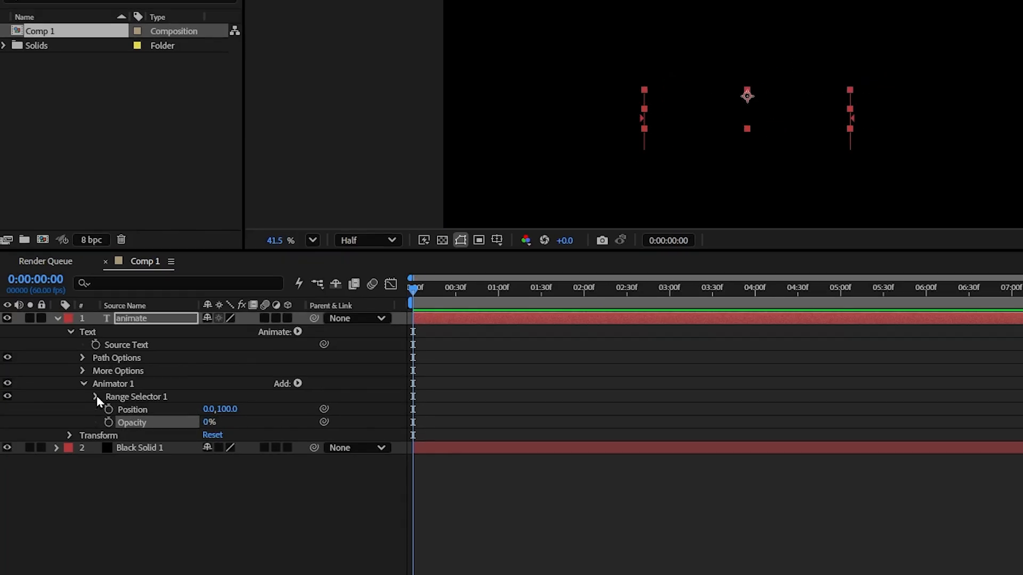
Keyframe the range selector's Offset at -100% on the first frame and 100% at frame 58, and return to the start.
{"action": "left_click", "coordinate": [95, 397]}
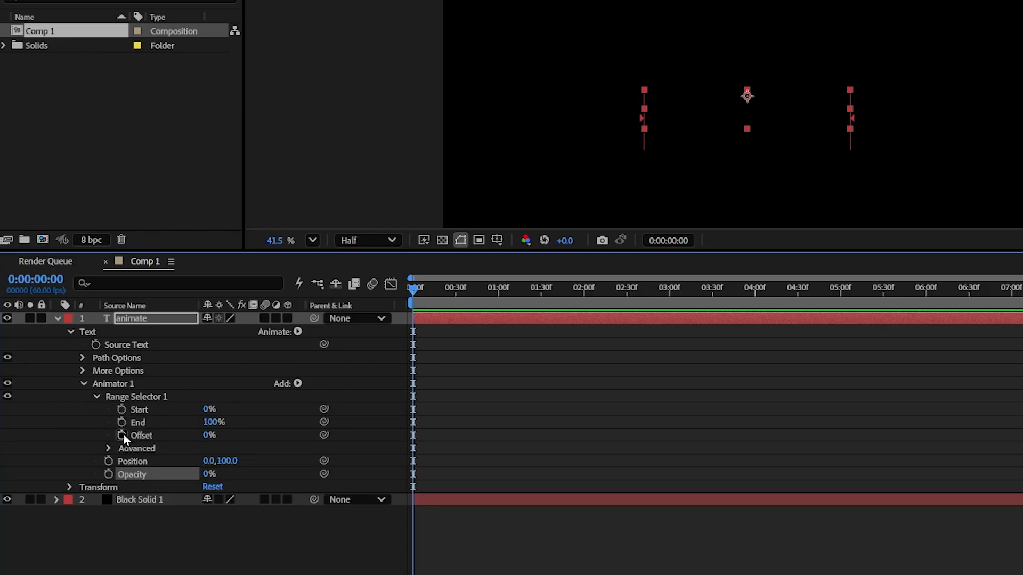
{"action": "left_click", "coordinate": [122, 434]}
{"action": "left_click_drag", "start_coordinate": [208, 435], "coordinate": [27, 430]}
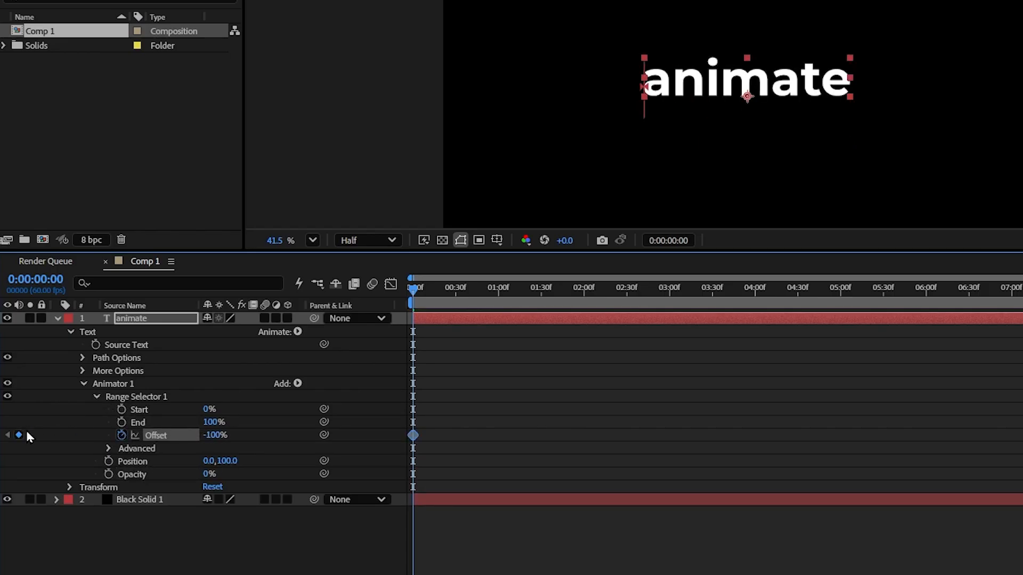
{"action": "left_click_drag", "start_coordinate": [414, 304], "coordinate": [496, 305]}
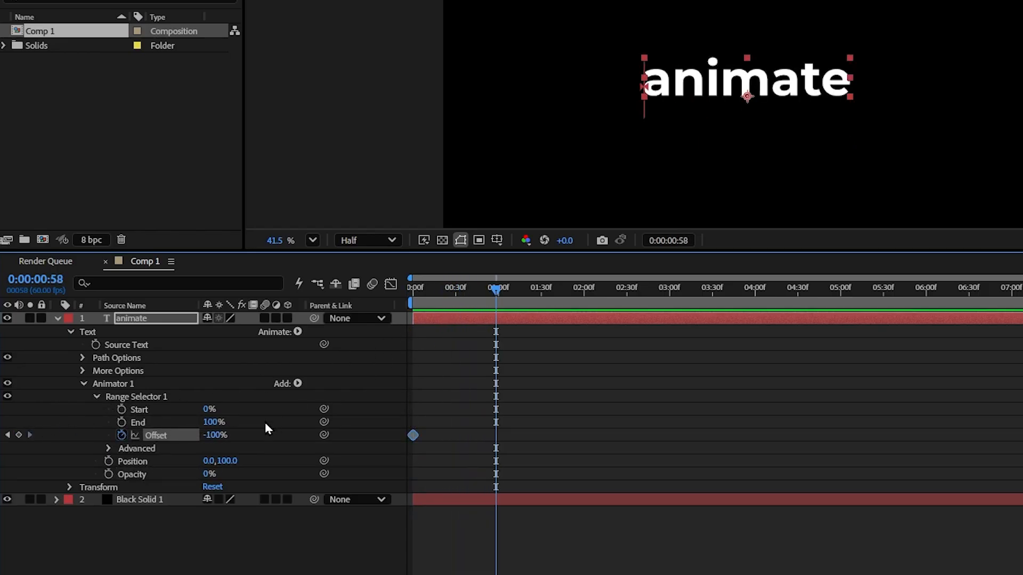
{"action": "left_click_drag", "start_coordinate": [211, 435], "coordinate": [571, 415]}
{"action": "left_click_drag", "start_coordinate": [495, 288], "coordinate": [409, 293]}
Set the range selector's Shape to Ramp Up and Ease Low to 100%, and preview the animation.
{"action": "left_click", "coordinate": [160, 448]}
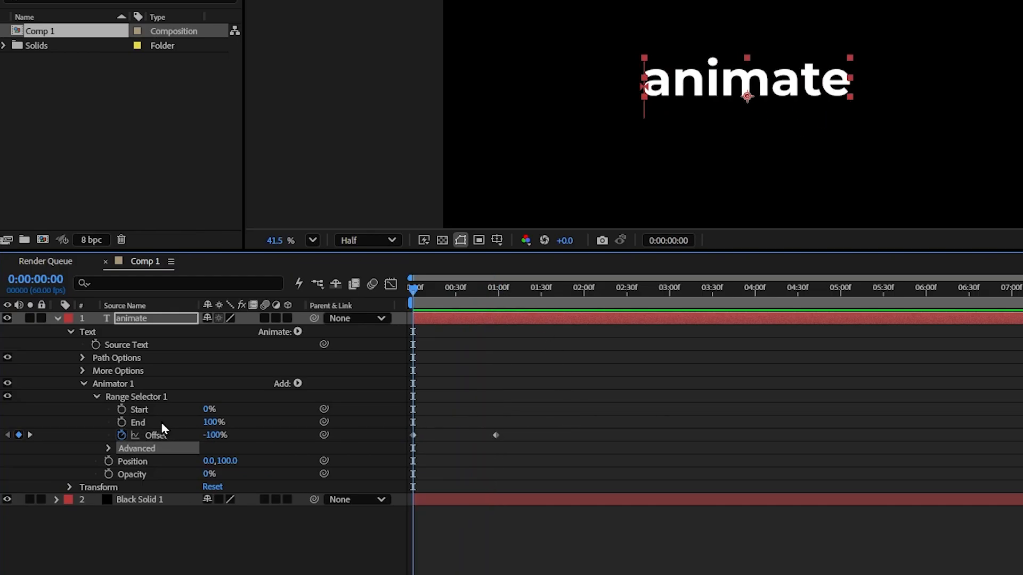
{"action": "left_click", "coordinate": [108, 449]}
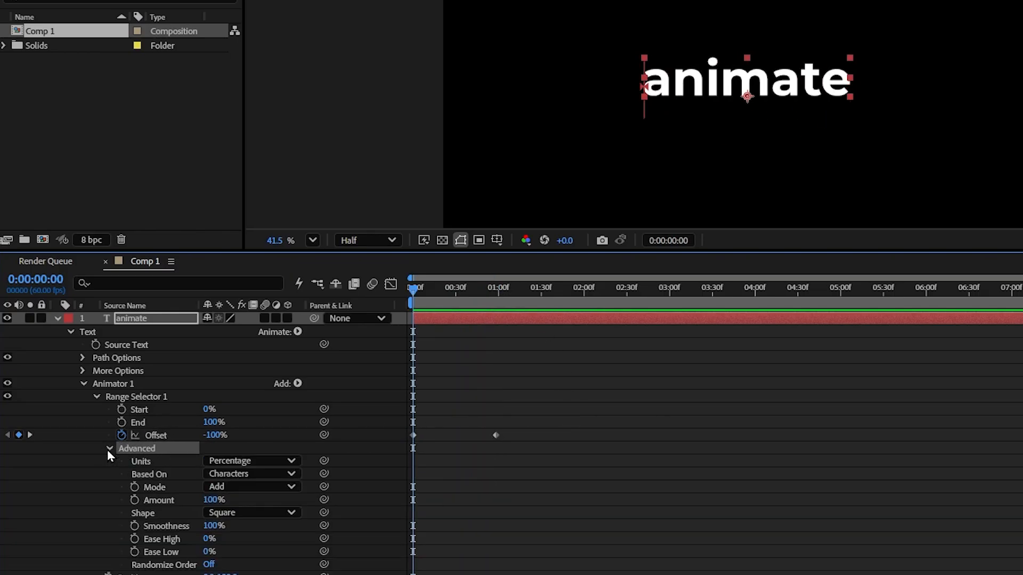
{"action": "left_click", "coordinate": [229, 514]}
{"action": "left_click", "coordinate": [246, 433]}
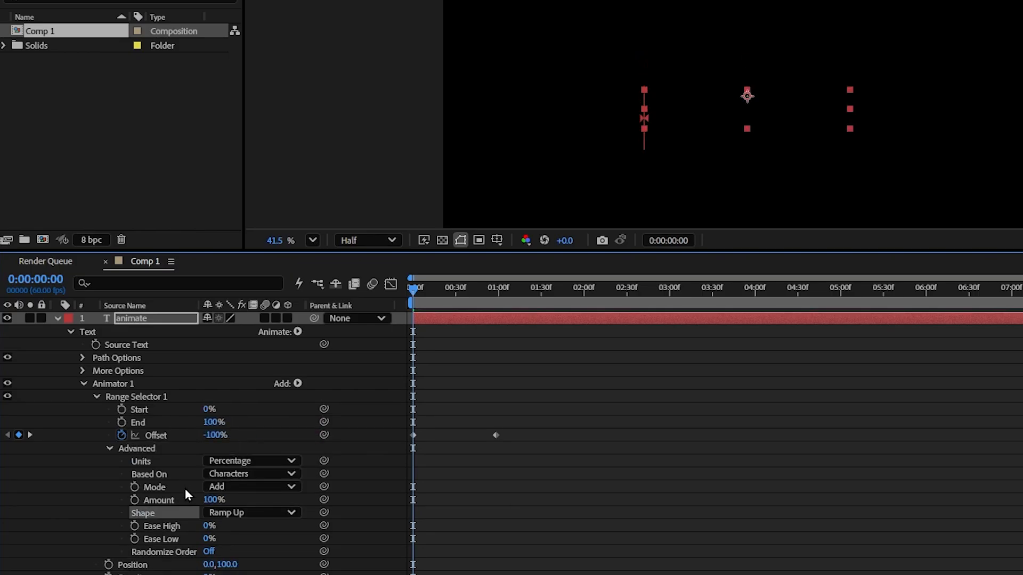
{"action": "key", "text": "space"}
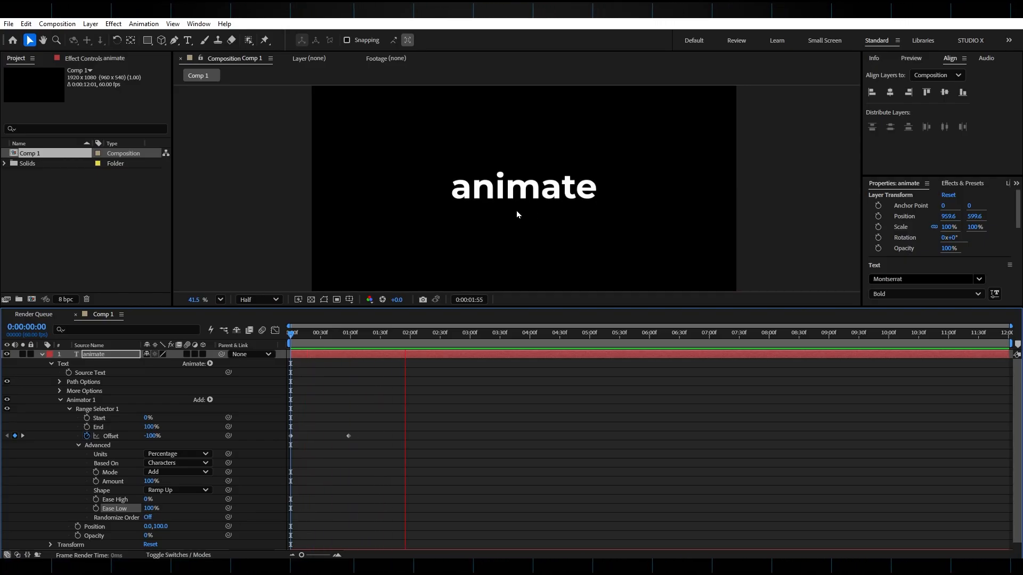
Base the range selector on Words instead of characters and scrub through the first second to check the reveal.
{"action": "left_click_drag", "start_coordinate": [397, 324], "coordinate": [335, 346]}
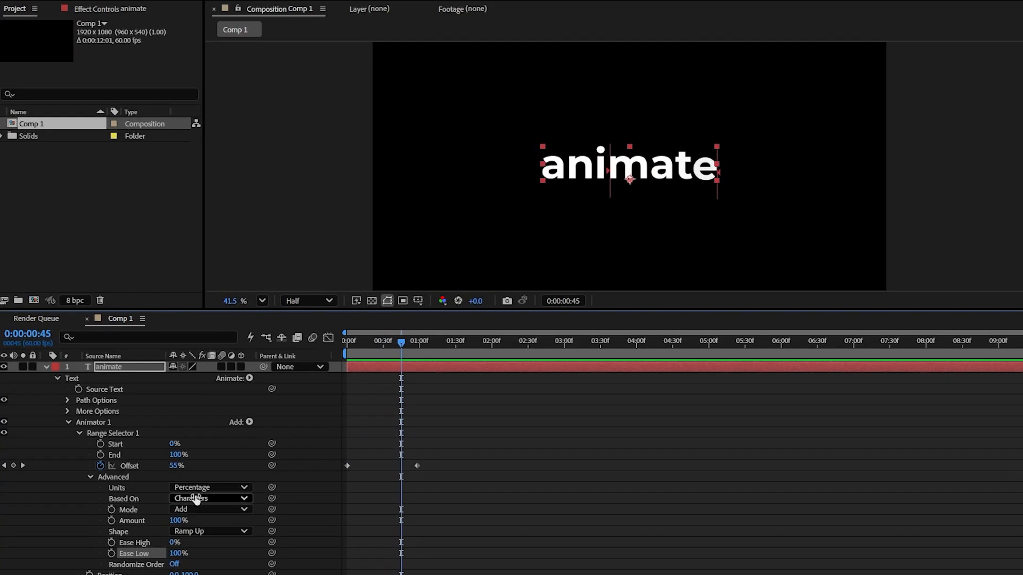
{"action": "left_click", "coordinate": [196, 503]}
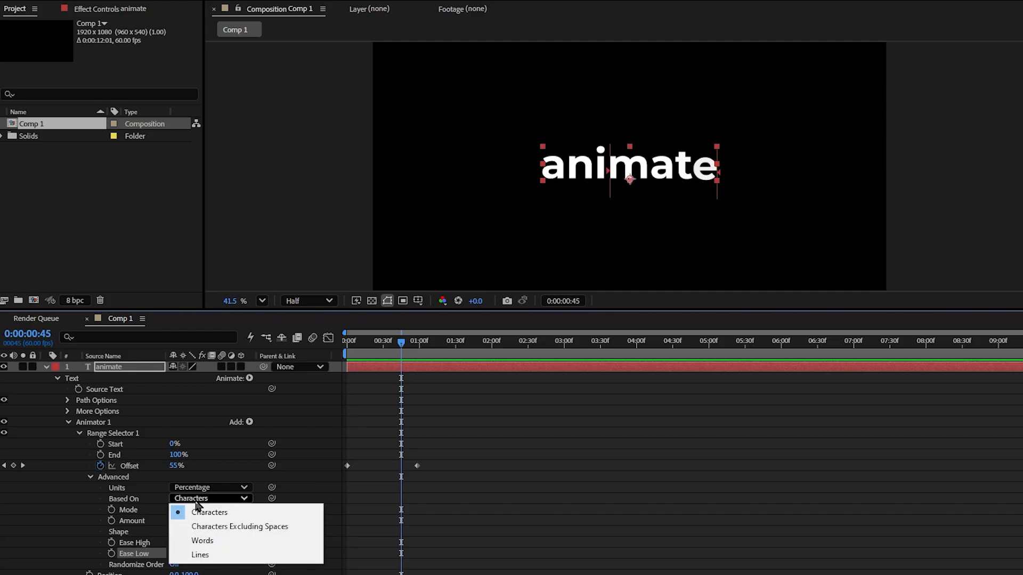
{"action": "left_click", "coordinate": [218, 543]}
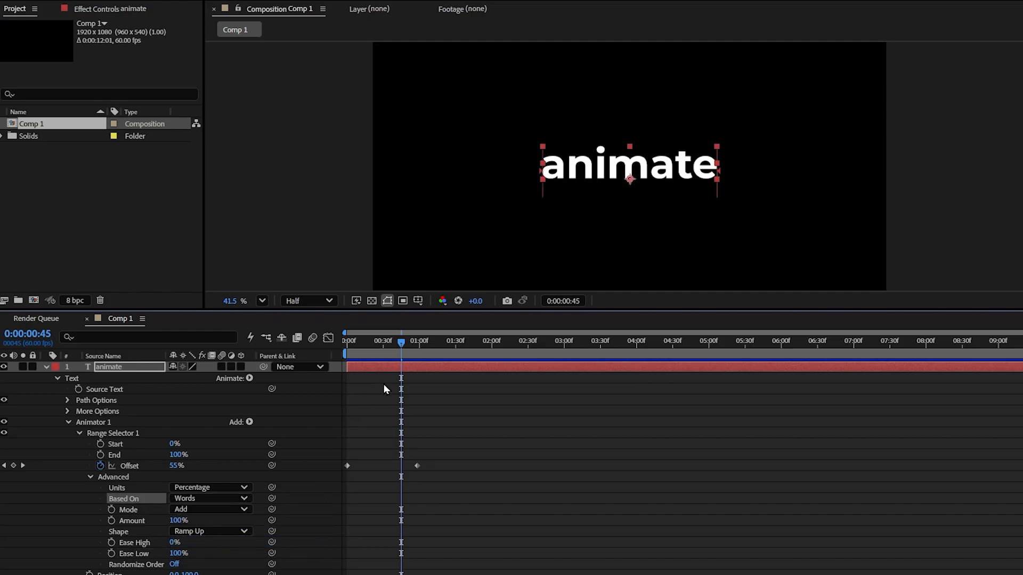
{"action": "left_click_drag", "start_coordinate": [382, 346], "coordinate": [302, 347]}
{"action": "key", "text": "space"}
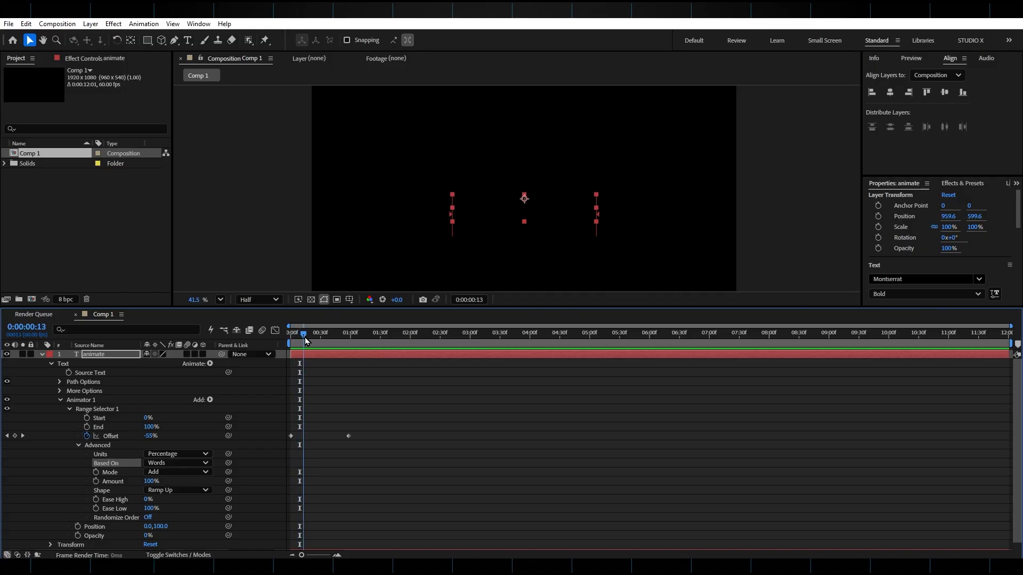
{"action": "left_click_drag", "start_coordinate": [305, 341], "coordinate": [349, 344]}
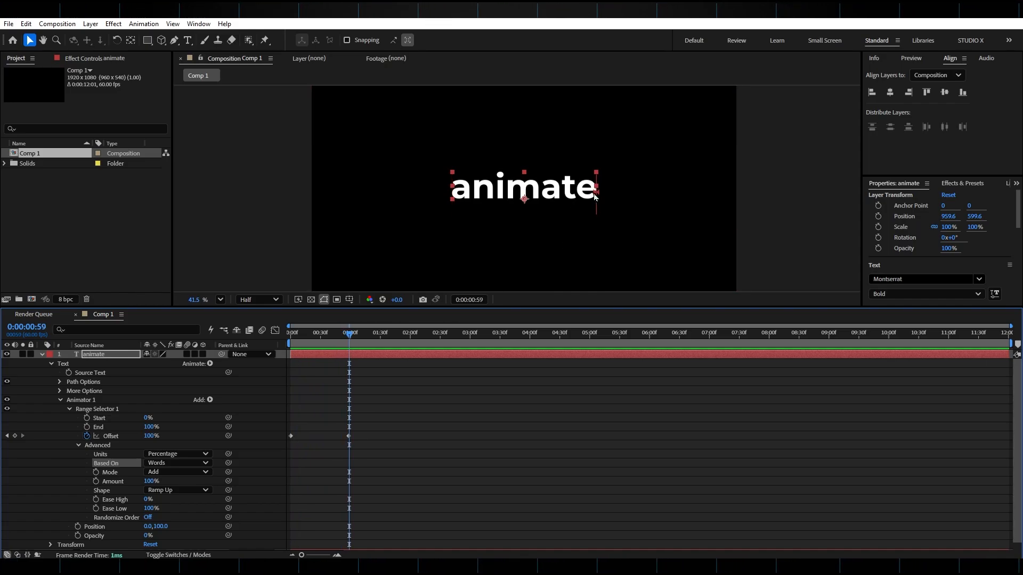
Append the word "your" after "animate" in the text layer.
{"action": "double_click", "coordinate": [596, 197]}
{"action": "left_click", "coordinate": [598, 188]}
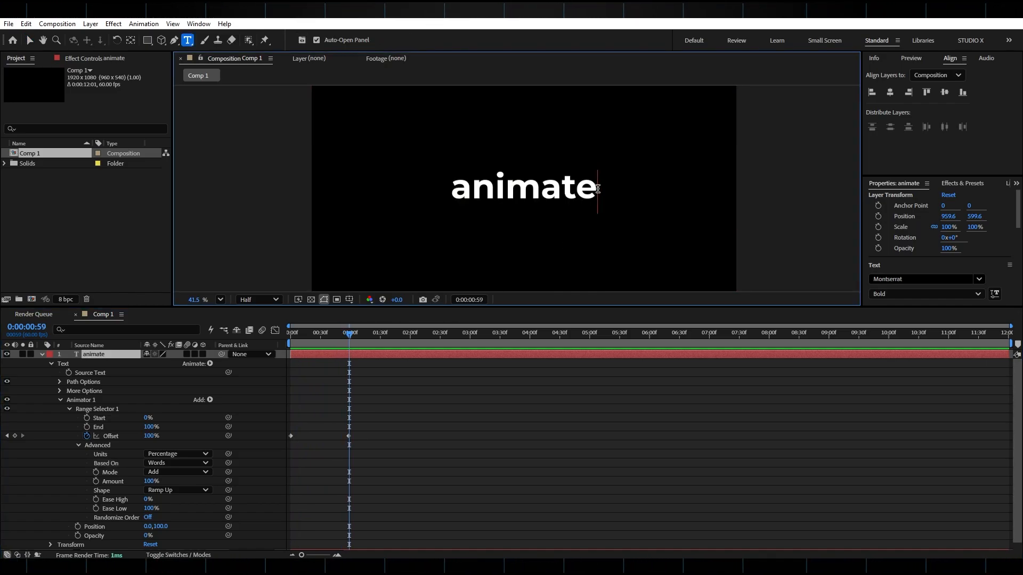
{"action": "type", "text": "your"}
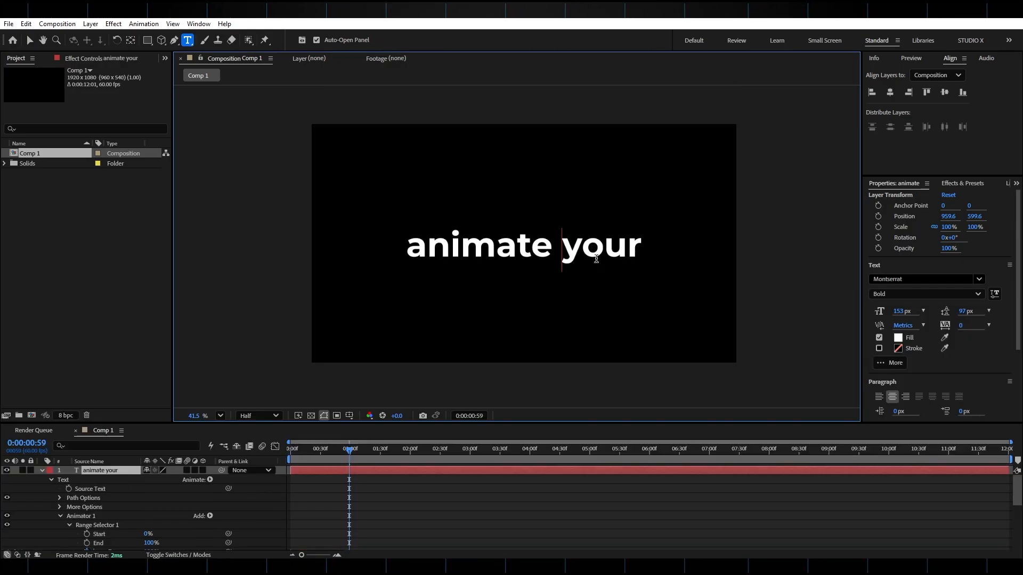
Style the word "your" with a 190 px font size, the Black weight and a turquoise-green fill.
{"action": "double_click", "coordinate": [596, 259]}
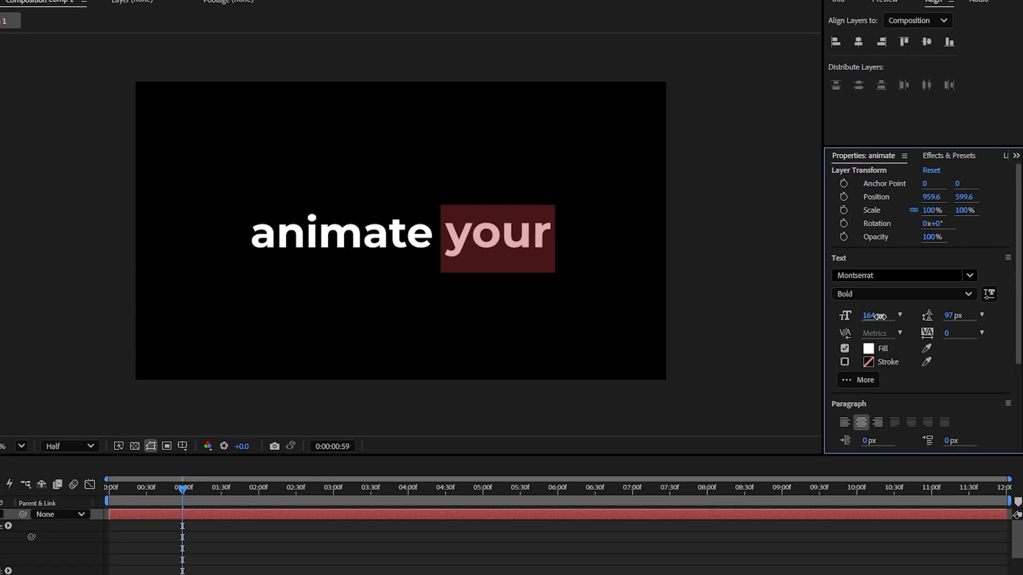
{"action": "left_click_drag", "start_coordinate": [899, 315], "coordinate": [922, 313]}
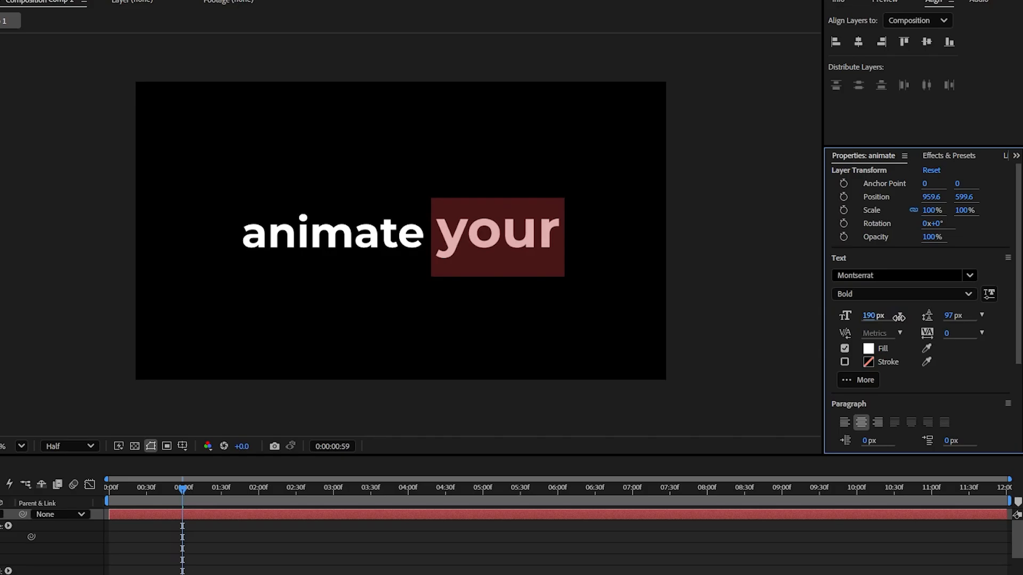
{"action": "left_click", "coordinate": [873, 294]}
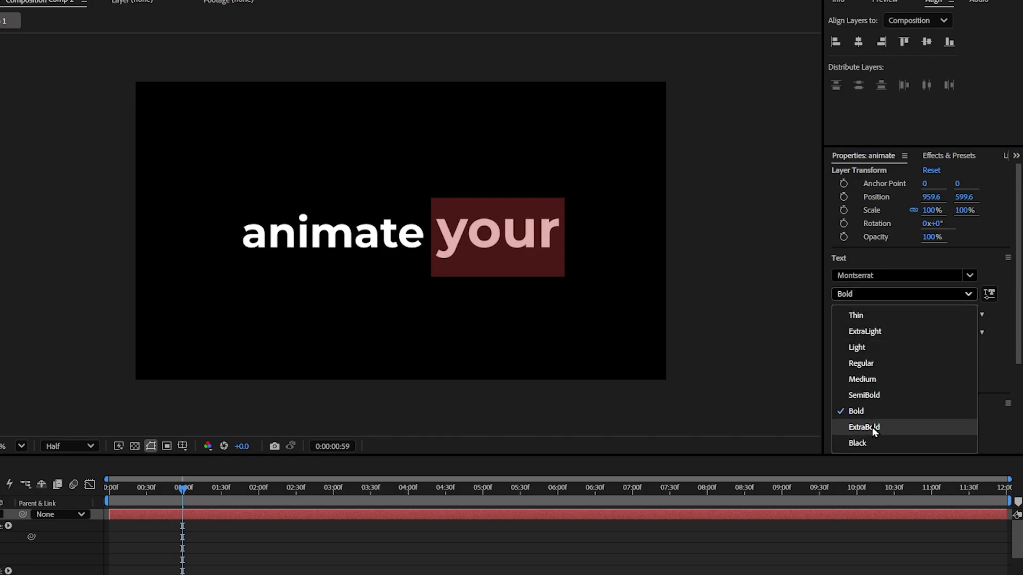
{"action": "left_click", "coordinate": [868, 442]}
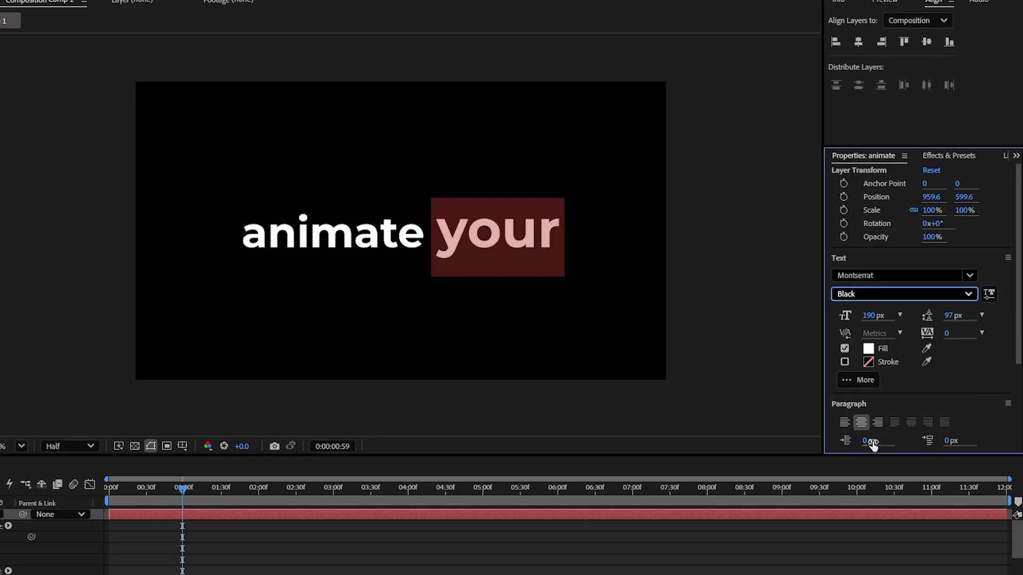
{"action": "left_click", "coordinate": [867, 350]}
{"action": "left_click_drag", "start_coordinate": [154, 280], "coordinate": [158, 296]}
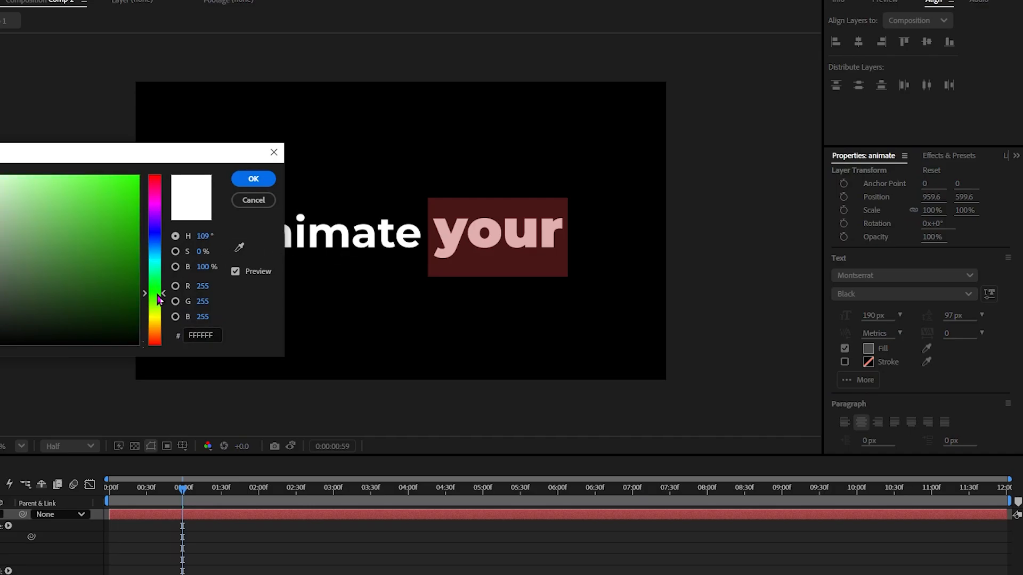
{"action": "left_click_drag", "start_coordinate": [119, 250], "coordinate": [128, 148]}
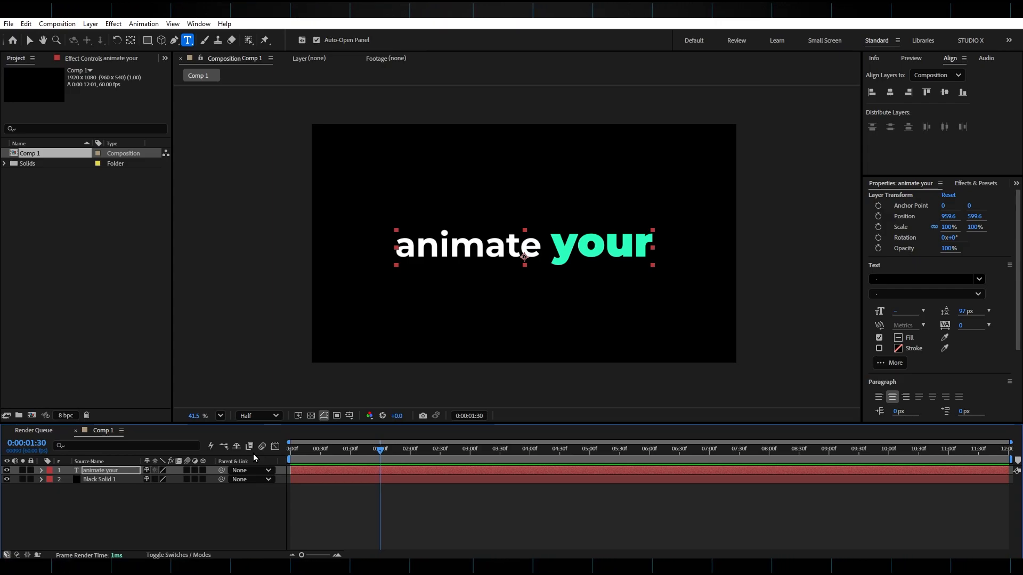
Create a null object and parent the "animate your" text layer to it.
{"action": "right_click", "coordinate": [153, 504]}
{"action": "mouse_move", "coordinate": [278, 379]}
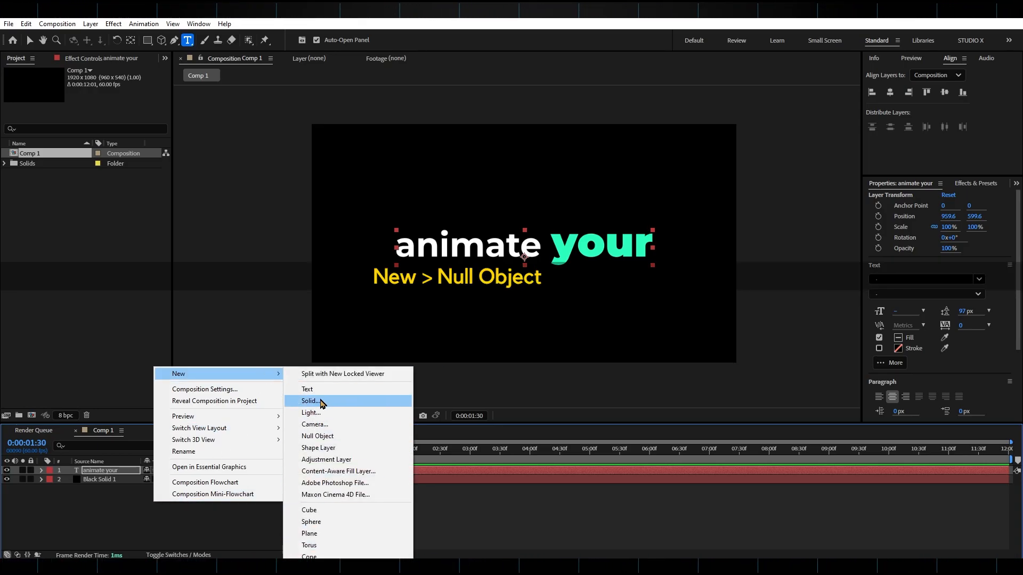
{"action": "left_click", "coordinate": [319, 436]}
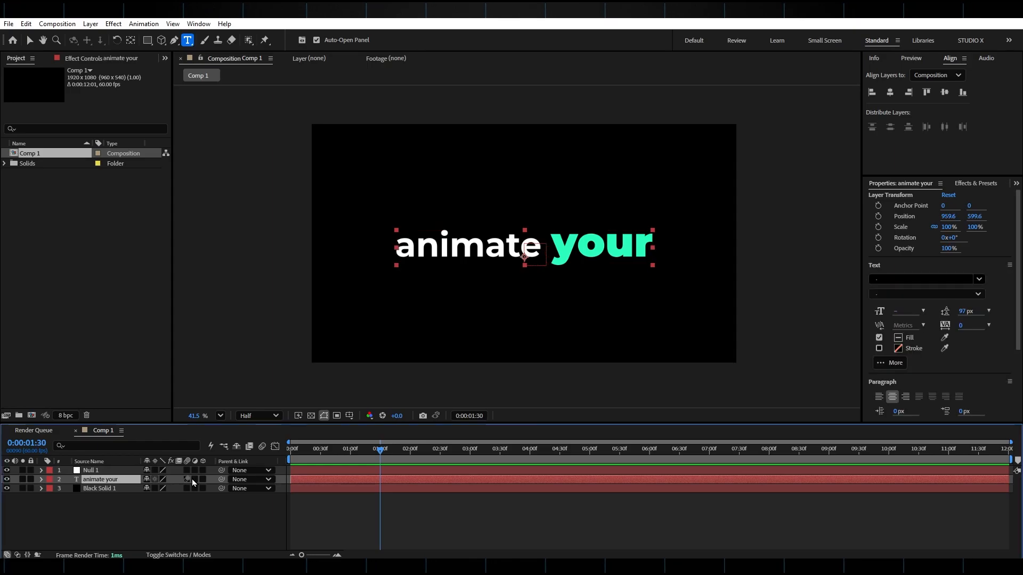
{"action": "left_click_drag", "start_coordinate": [221, 480], "coordinate": [115, 462]}
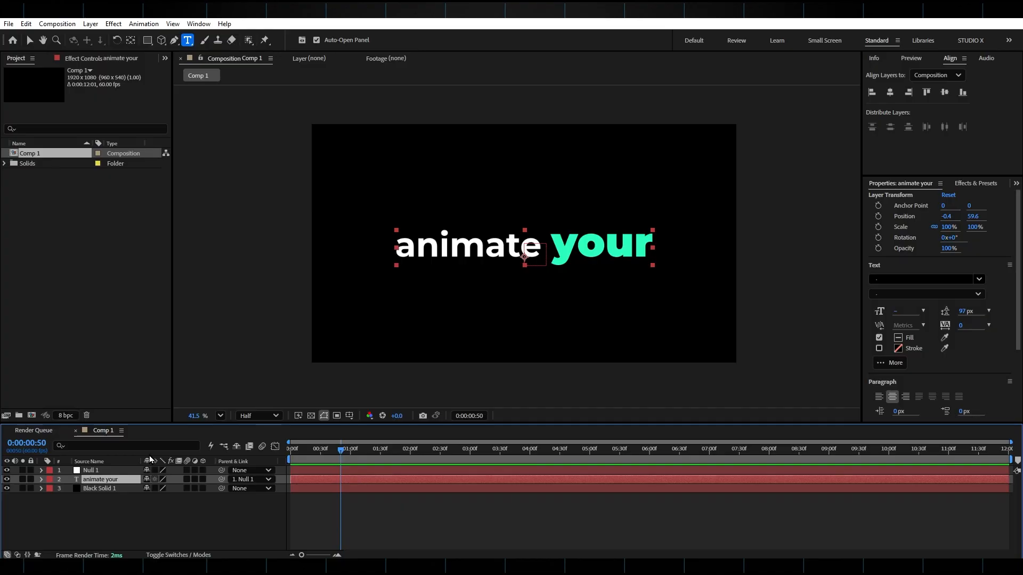
Add Scale and Position keyframes to the null layer at frame 50 and reveal all its keyframed properties.
{"action": "left_click", "coordinate": [128, 463]}
{"action": "key", "text": "s"}
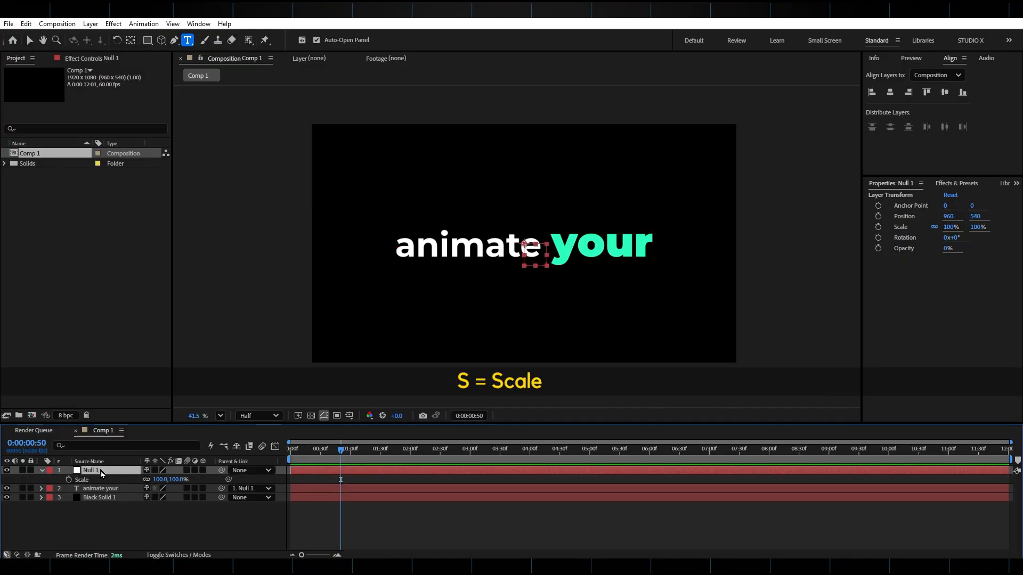
{"action": "left_click", "coordinate": [68, 479]}
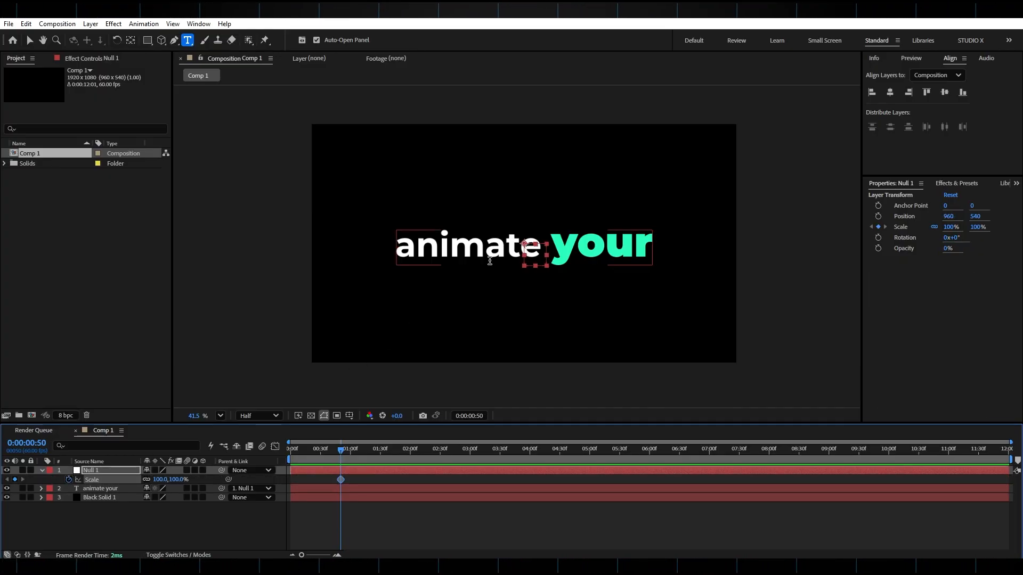
{"action": "left_click", "coordinate": [109, 472]}
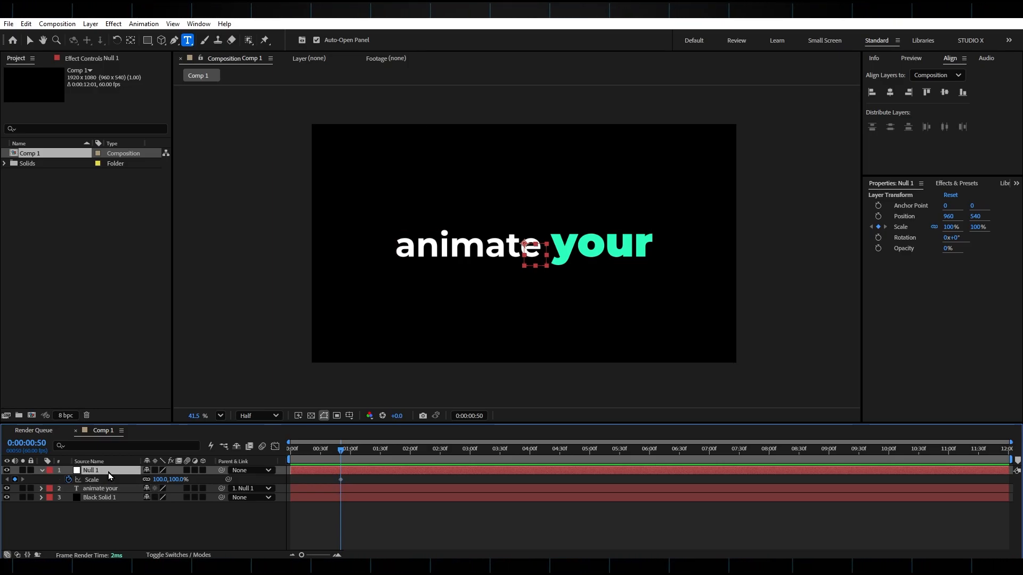
{"action": "key", "text": "p"}
{"action": "left_click", "coordinate": [69, 479]}
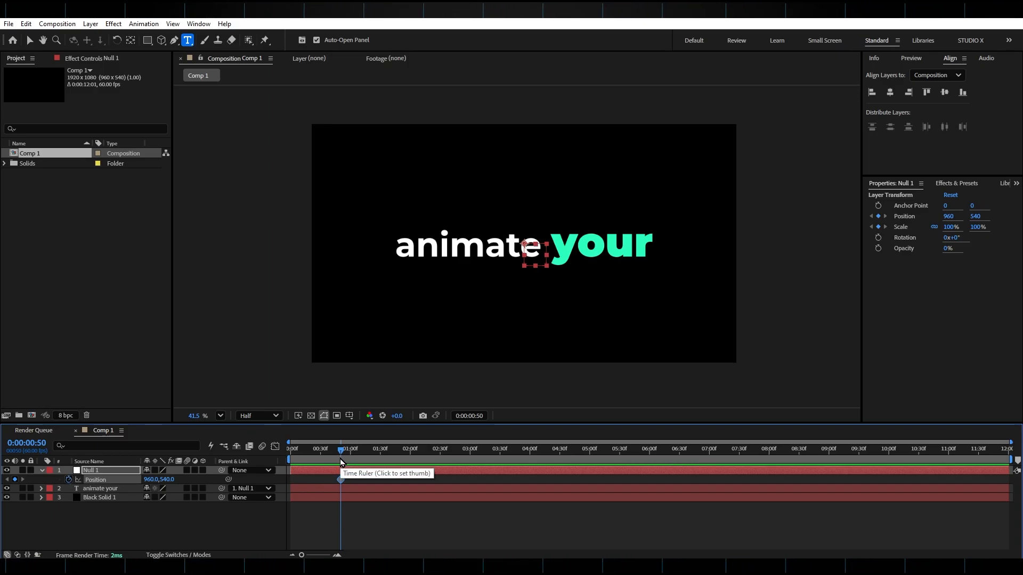
{"action": "key", "text": "u"}
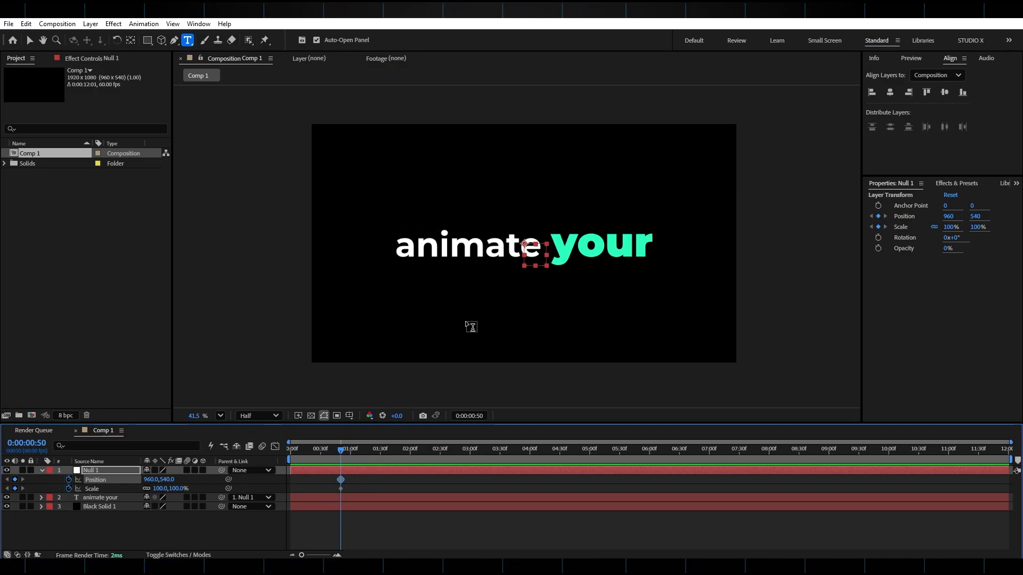
Set the null's Scale to 162% at frame 0 and preview the zoom-out animation.
{"action": "left_click_drag", "start_coordinate": [341, 457], "coordinate": [289, 459]}
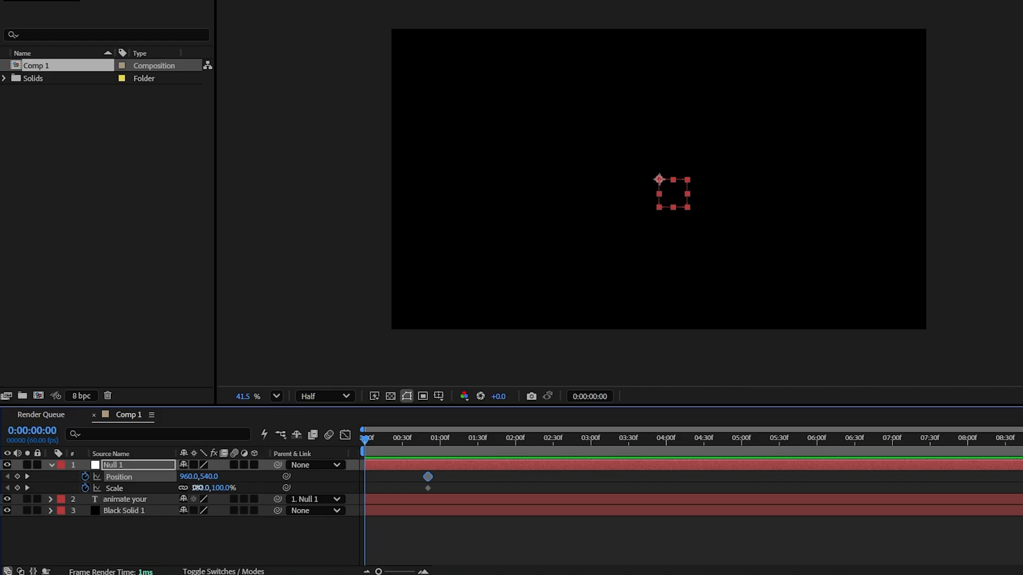
{"action": "left_click_drag", "start_coordinate": [197, 488], "coordinate": [220, 489]}
{"action": "left_click", "coordinate": [395, 442]}
{"action": "key", "text": "space"}
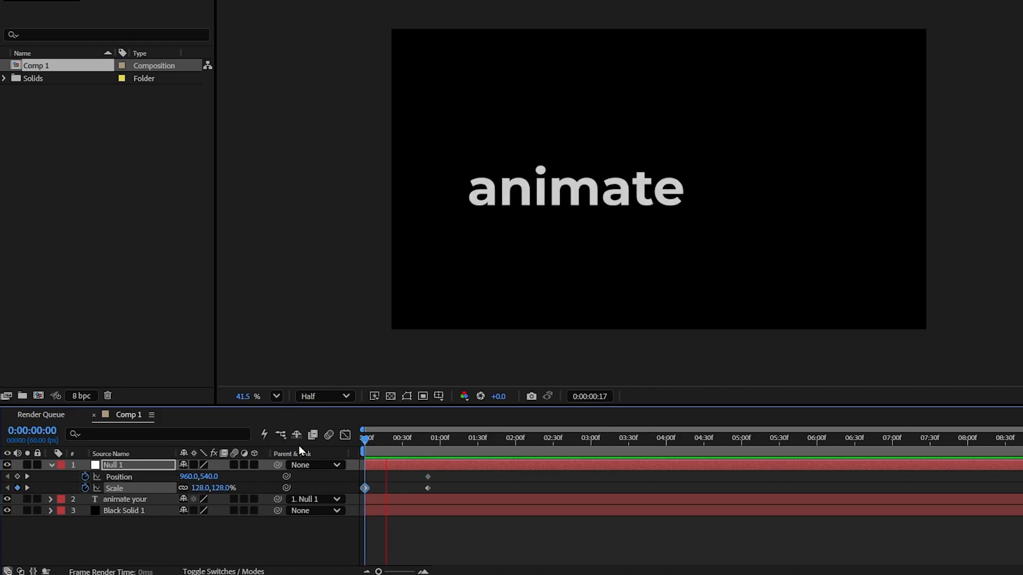
{"action": "key", "text": "space"}
{"action": "left_click_drag", "start_coordinate": [403, 441], "coordinate": [365, 440]}
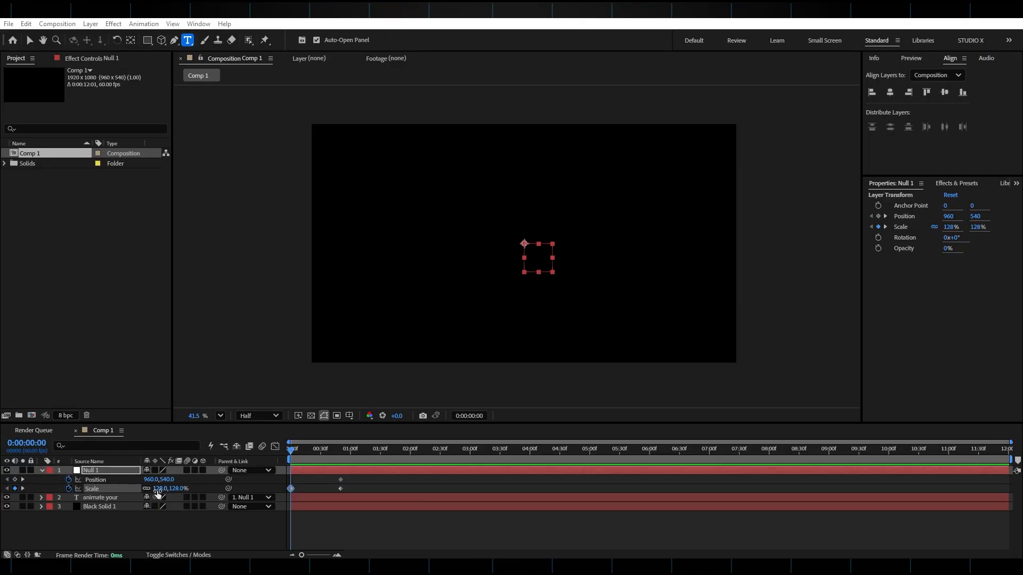
{"action": "left_click_drag", "start_coordinate": [197, 489], "coordinate": [219, 489]}
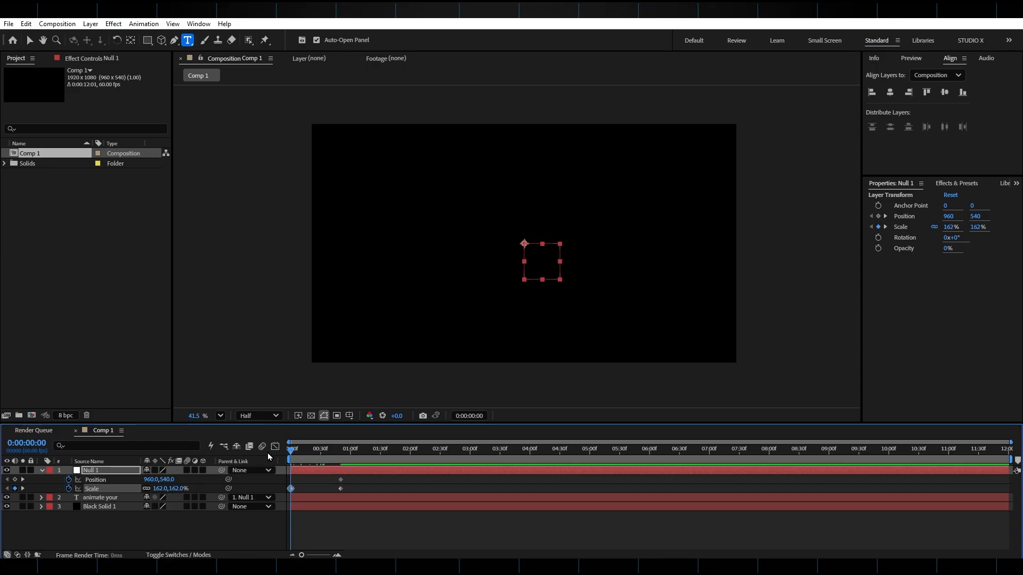
{"action": "key", "text": "space"}
{"action": "key", "text": "space"}
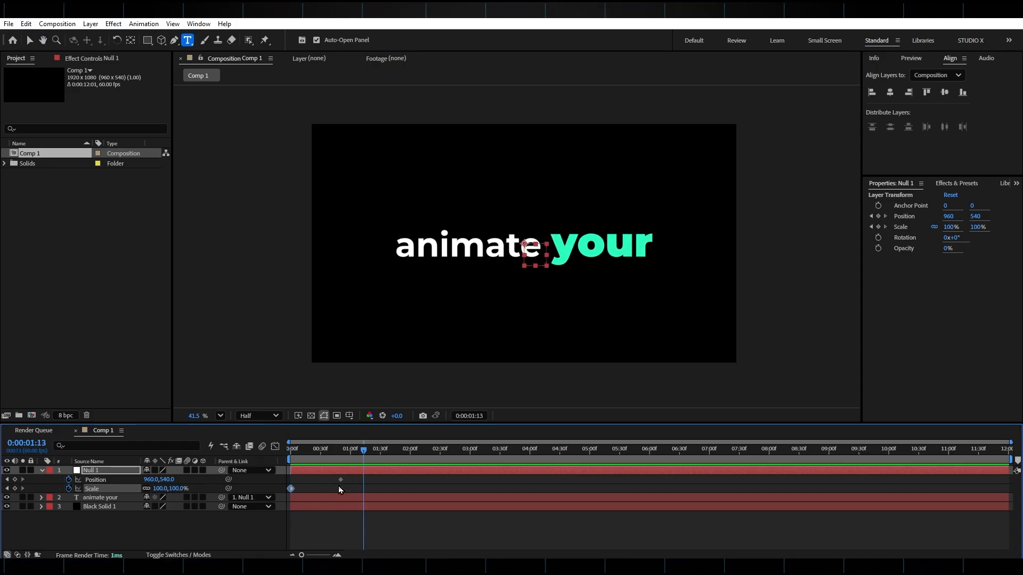
Apply Easy Ease to both of the null's Scale keyframes and reshape their speed graph into a sharper, earlier peak.
{"action": "left_click_drag", "start_coordinate": [369, 489], "coordinate": [286, 494]}
{"action": "key", "text": "F9"}
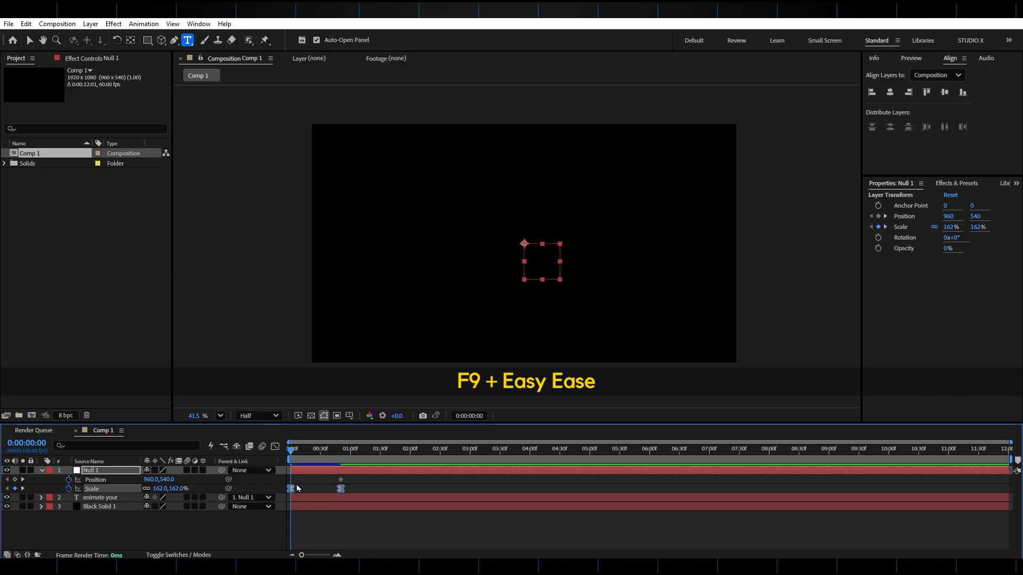
{"action": "left_click", "coordinate": [274, 446]}
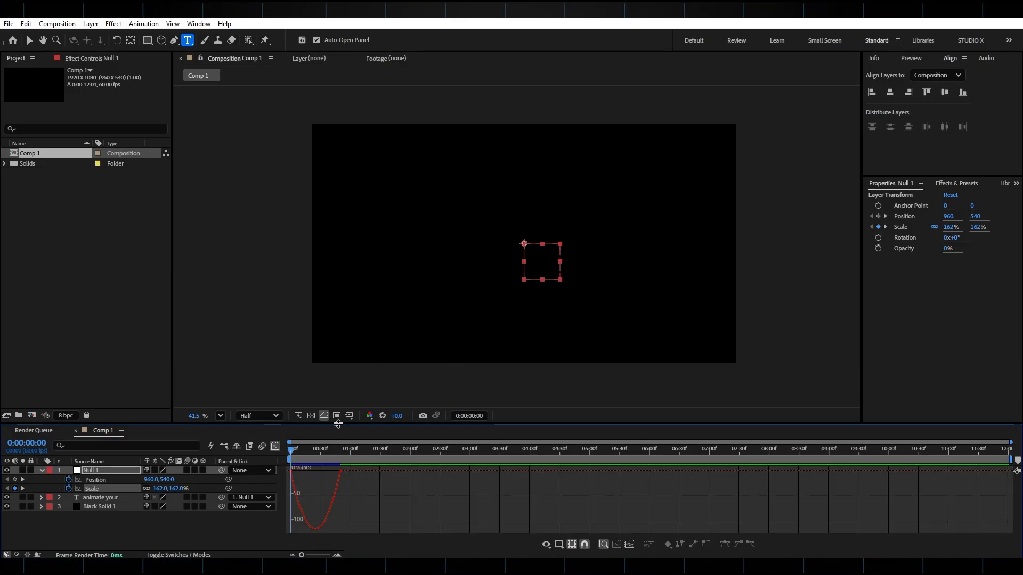
{"action": "left_click_drag", "start_coordinate": [331, 424], "coordinate": [333, 362]}
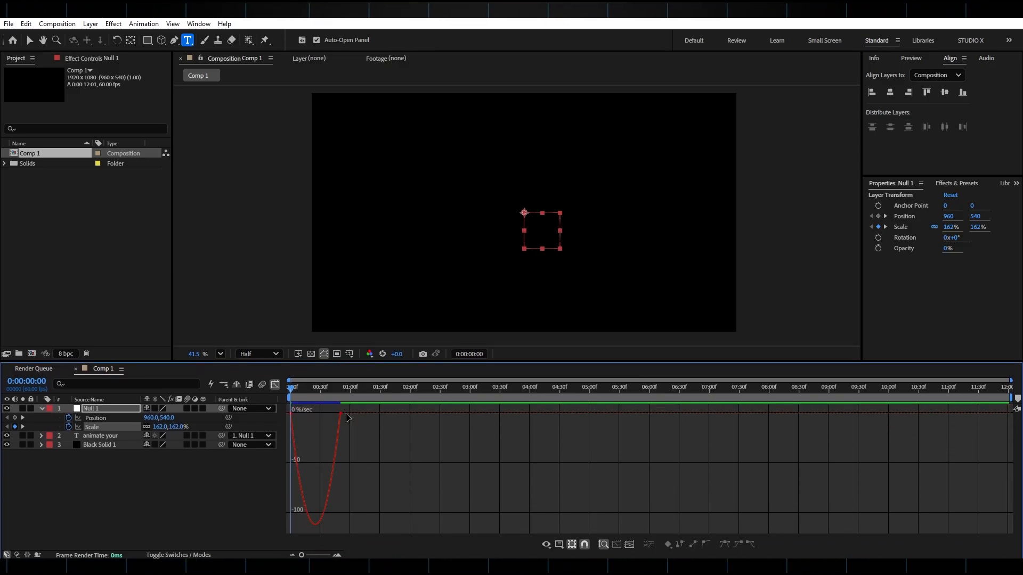
{"action": "left_click", "coordinate": [296, 421]}
{"action": "left_click_drag", "start_coordinate": [301, 414], "coordinate": [322, 417]}
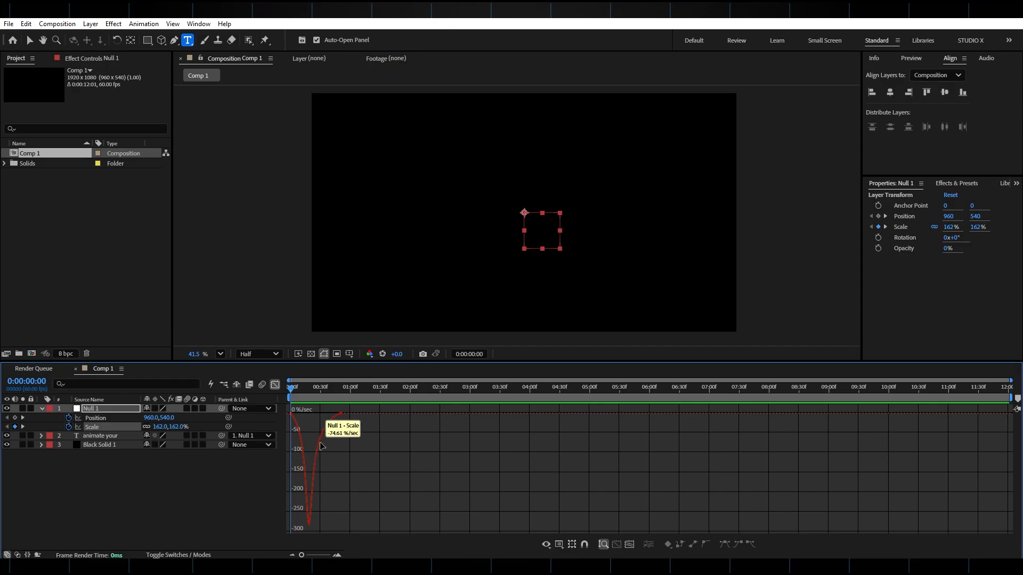
{"action": "left_click", "coordinate": [559, 545]}
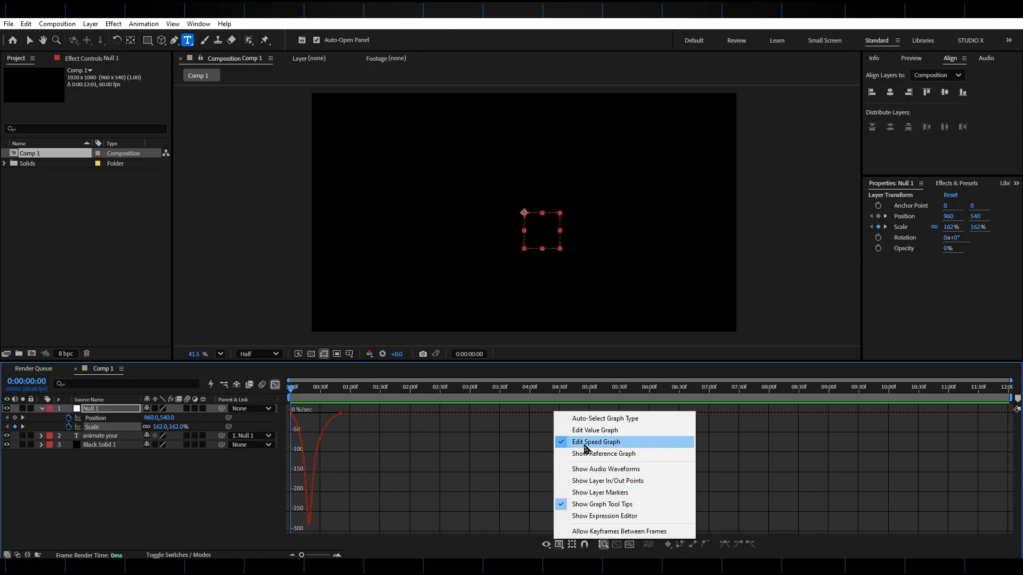
{"action": "left_click", "coordinate": [261, 459]}
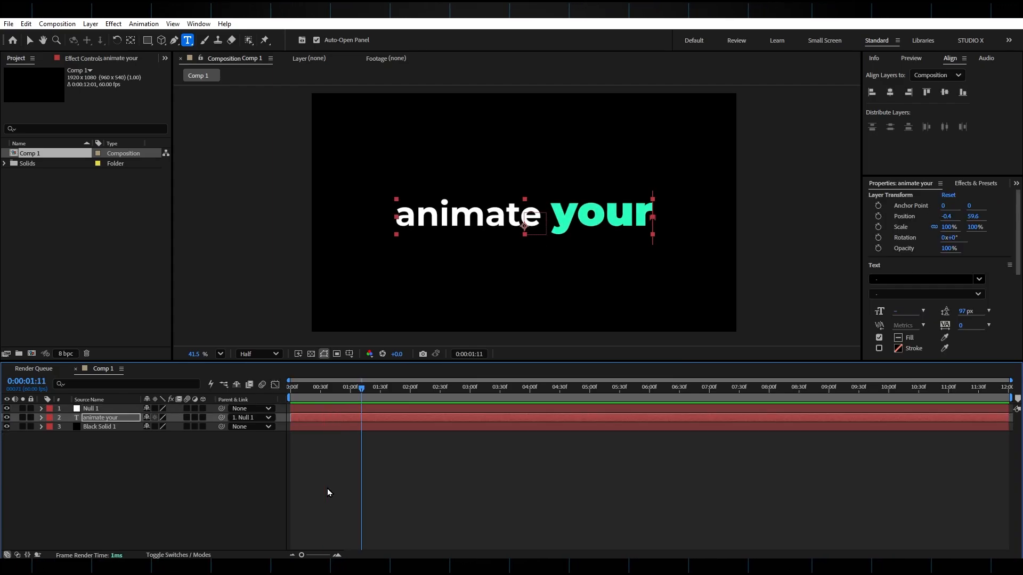
Move the first range selector Offset keyframe of the "animate your" layer to about frame 26.
{"action": "left_click_drag", "start_coordinate": [361, 397], "coordinate": [309, 387]}
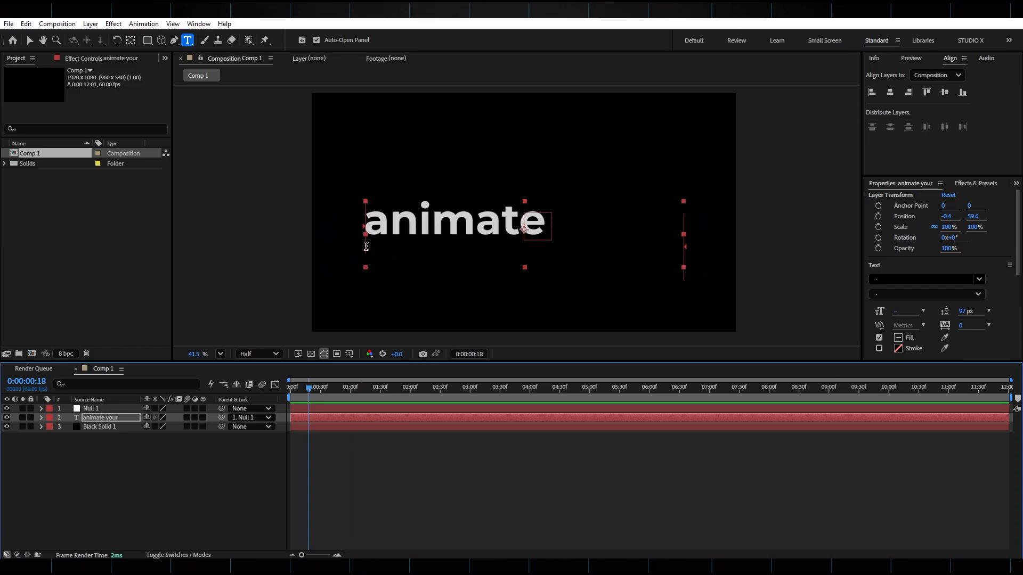
{"action": "left_click", "coordinate": [41, 418]}
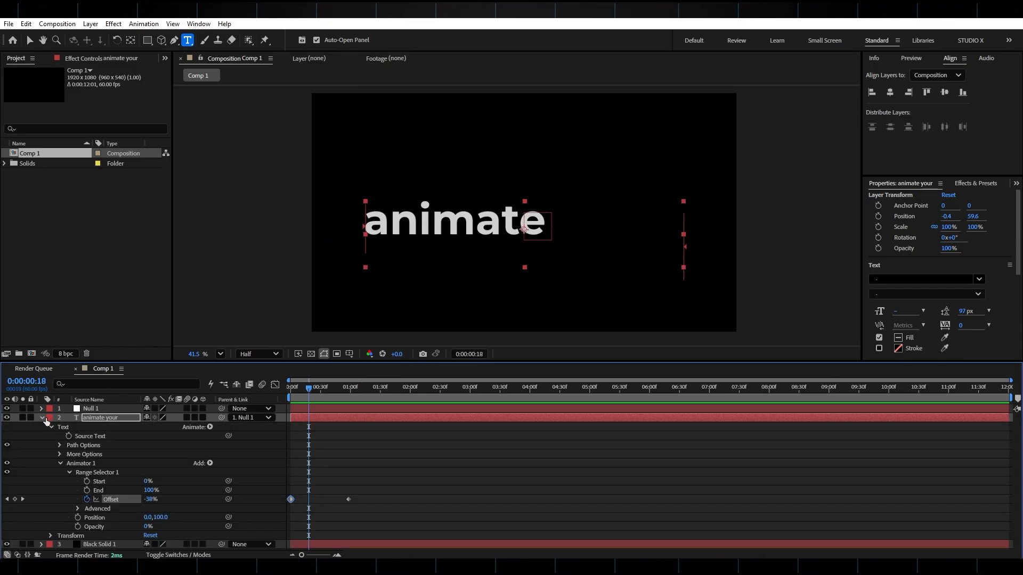
{"action": "left_click_drag", "start_coordinate": [291, 504], "coordinate": [316, 506]}
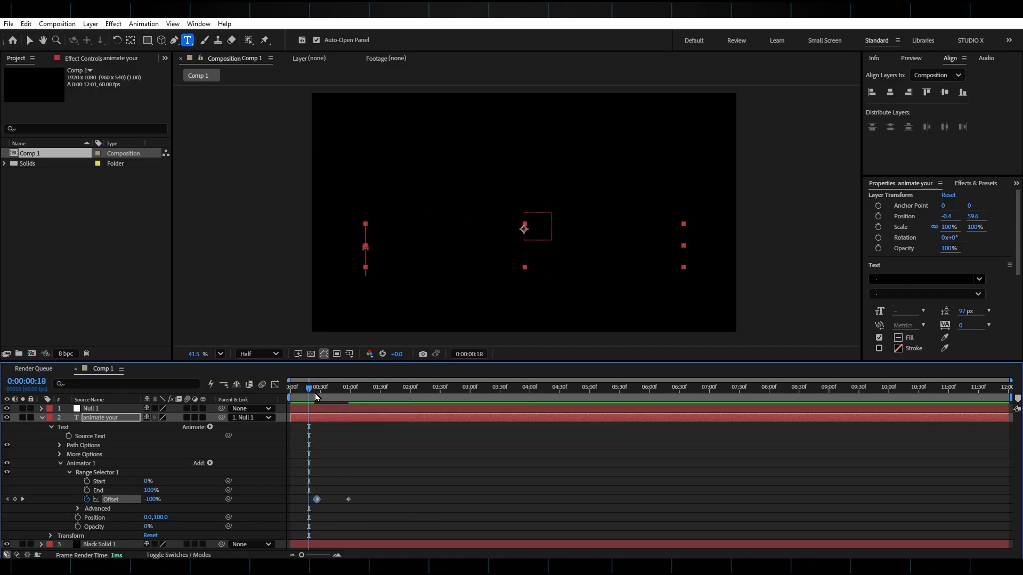
{"action": "key", "text": "F2"}
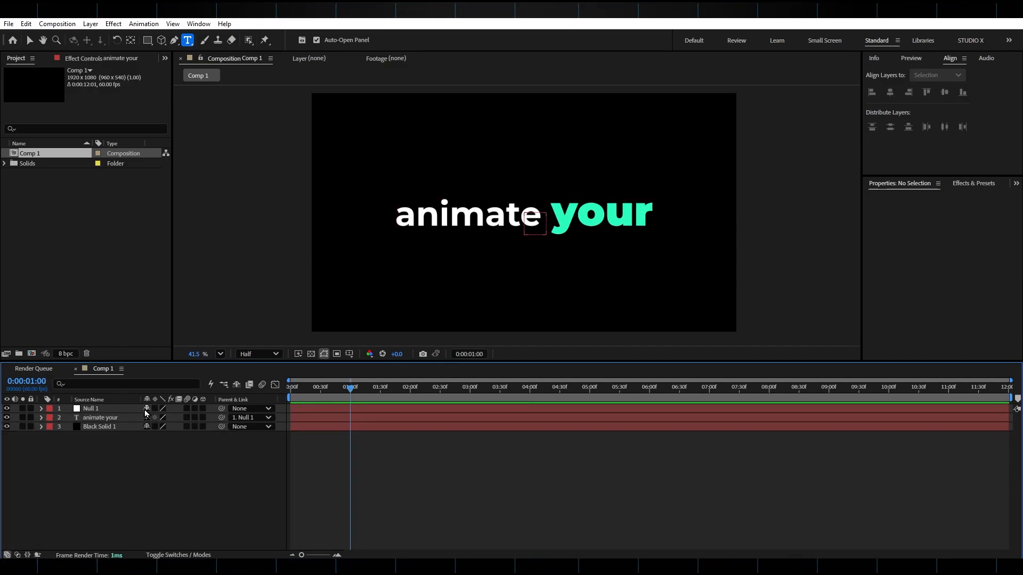
Duplicate the "animate your" layer, move the copy below the original and change its wording to "text".
{"action": "left_click", "coordinate": [103, 420]}
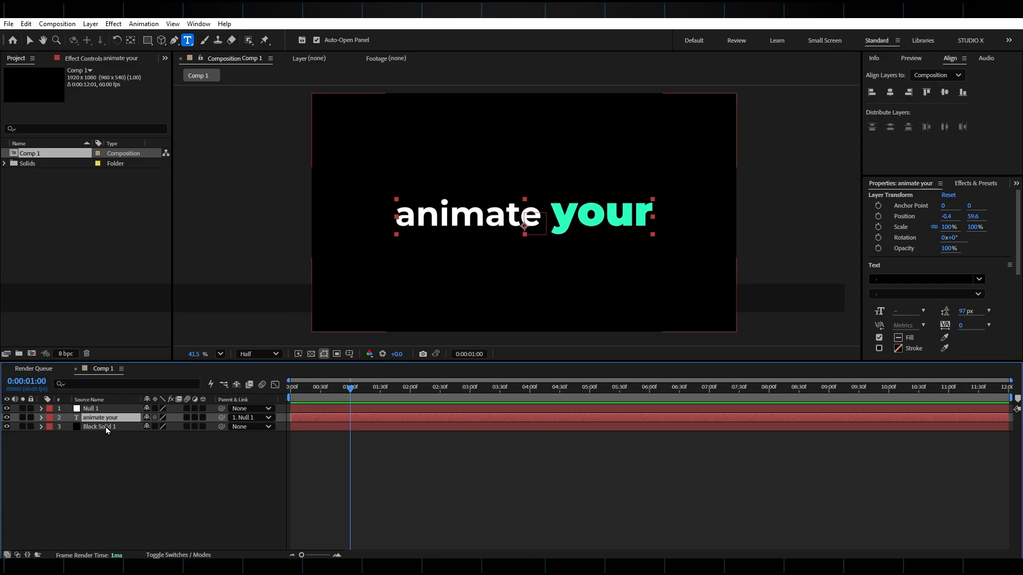
{"action": "key", "text": "ctrl+d"}
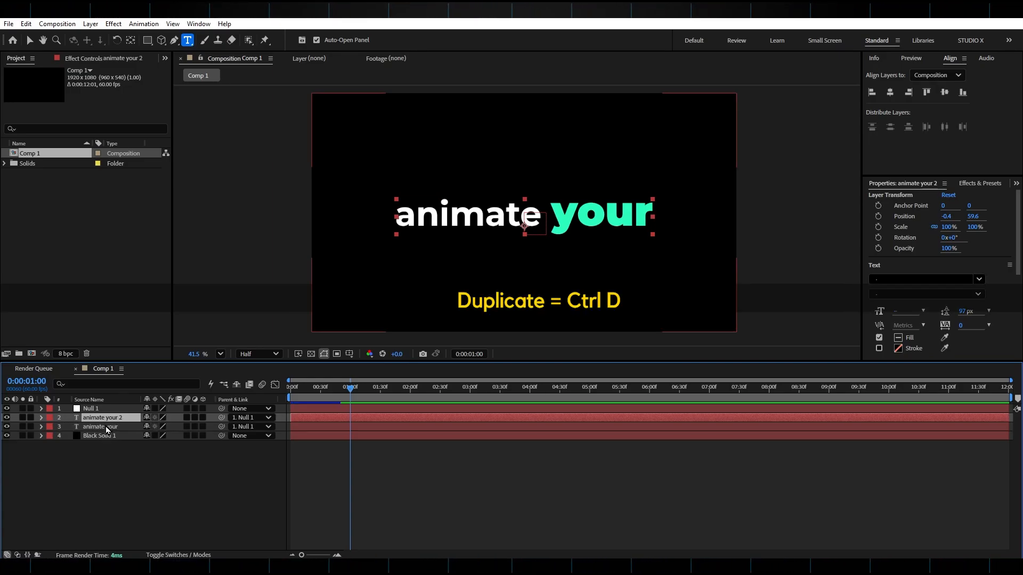
{"action": "left_click", "coordinate": [29, 40]}
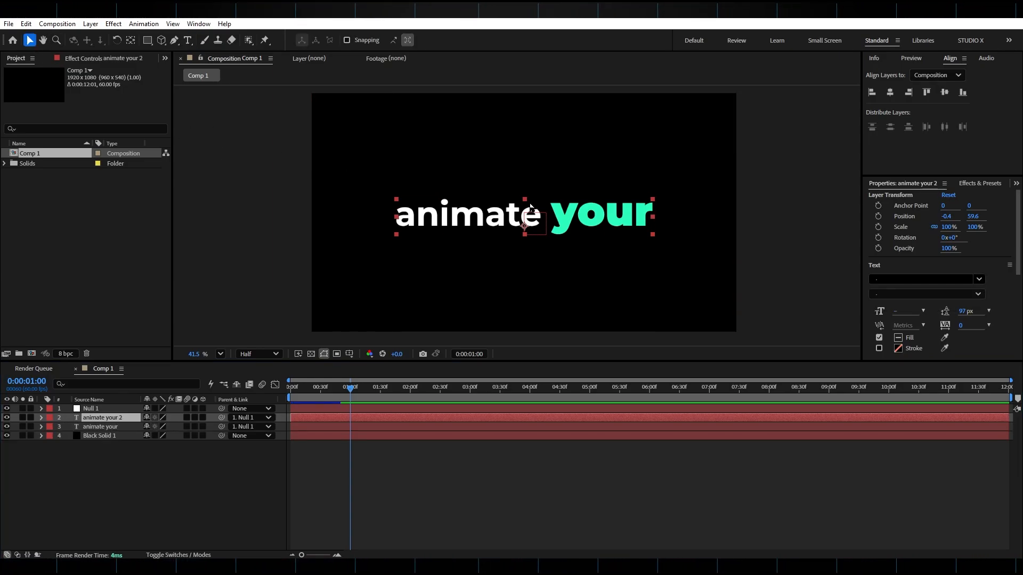
{"action": "left_click_drag", "start_coordinate": [544, 225], "coordinate": [541, 249]}
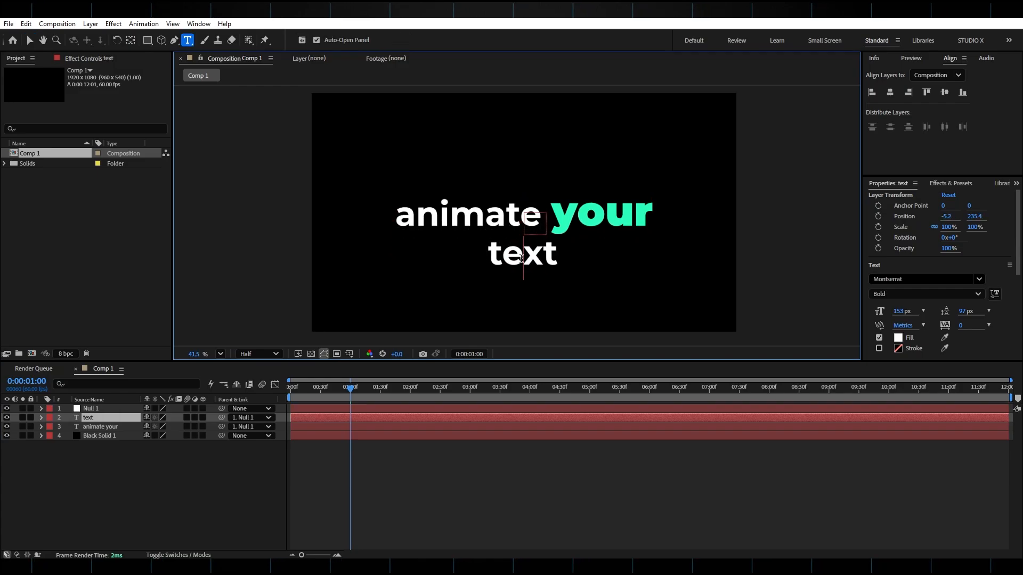
{"action": "double_click", "coordinate": [521, 259]}
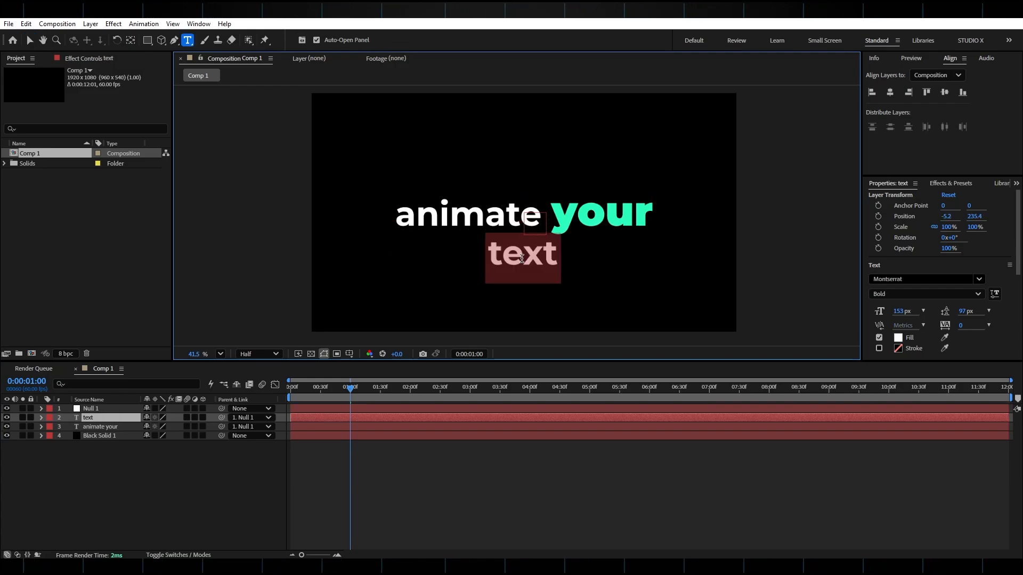
Enlarge the word "text" to a 415 px font size and place it beneath "animate your", roughly left-aligned with it.
{"action": "left_click_drag", "start_coordinate": [915, 311], "coordinate": [995, 312]}
{"action": "key", "text": "Escape"}
{"action": "key", "text": "v"}
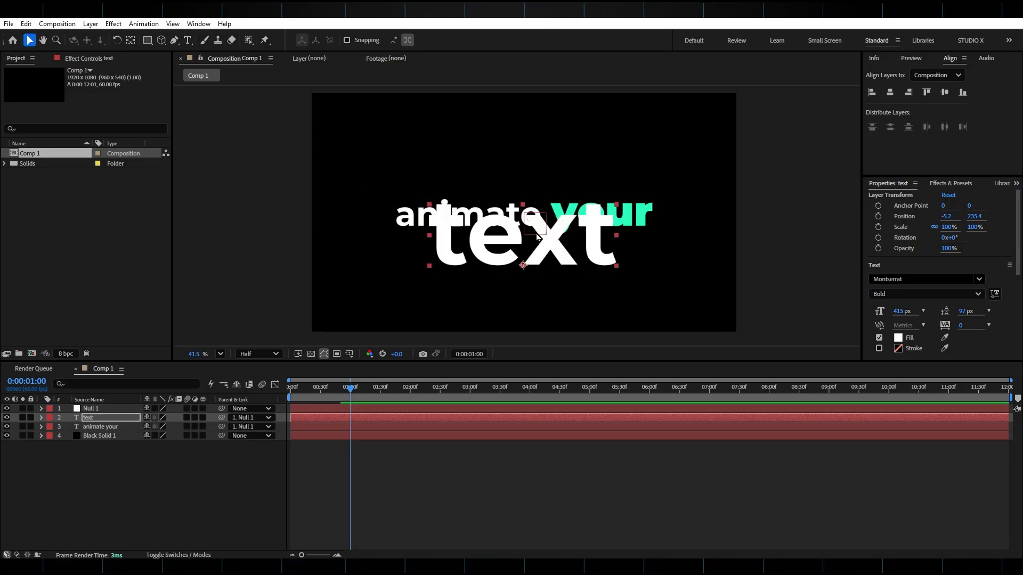
{"action": "left_click_drag", "start_coordinate": [538, 237], "coordinate": [500, 273]}
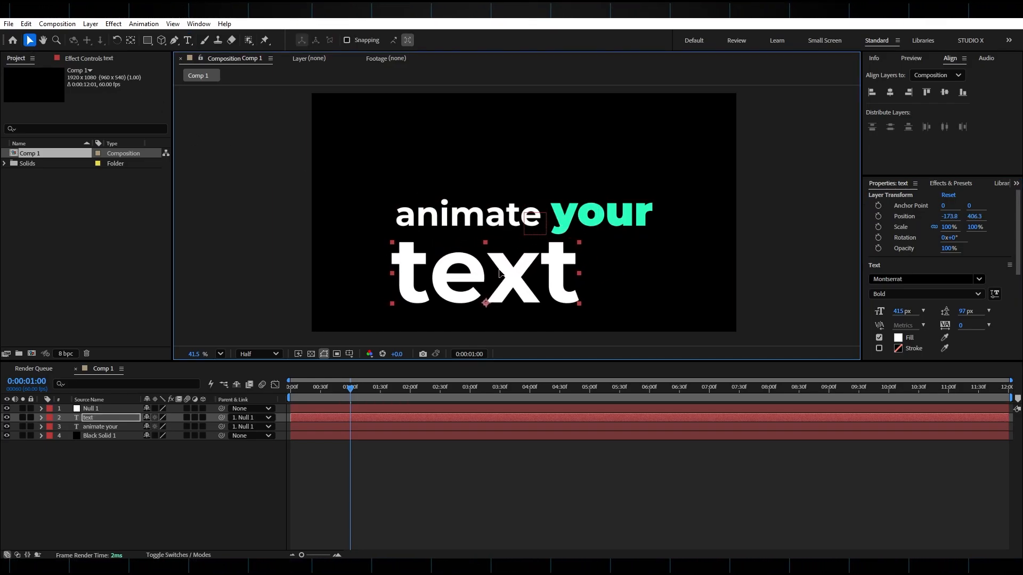
Reveal the keyframed properties of the null, "text" and "animate your" layers.
{"action": "left_click_drag", "start_coordinate": [307, 396], "coordinate": [364, 395]}
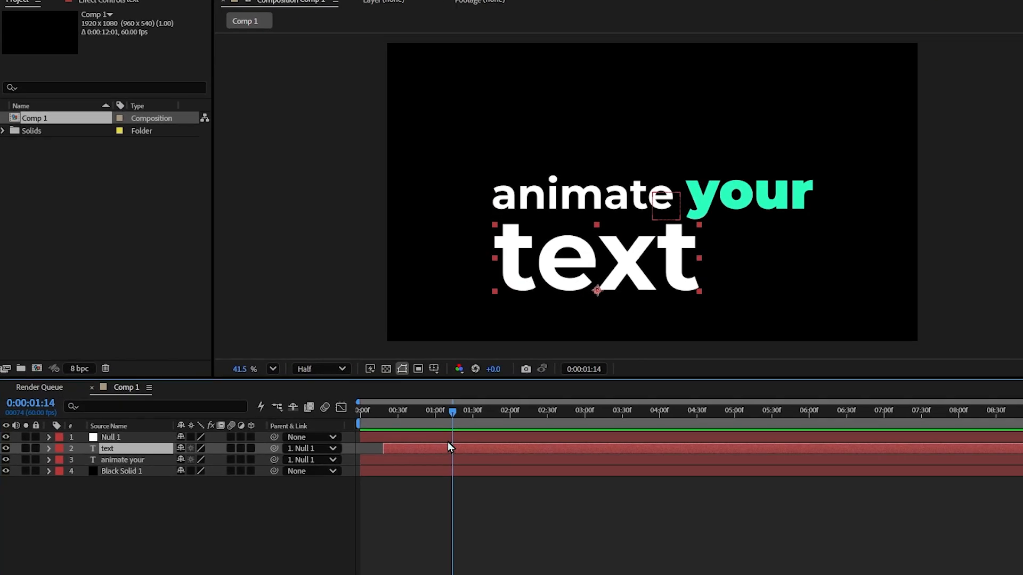
{"action": "left_click", "coordinate": [446, 438]}
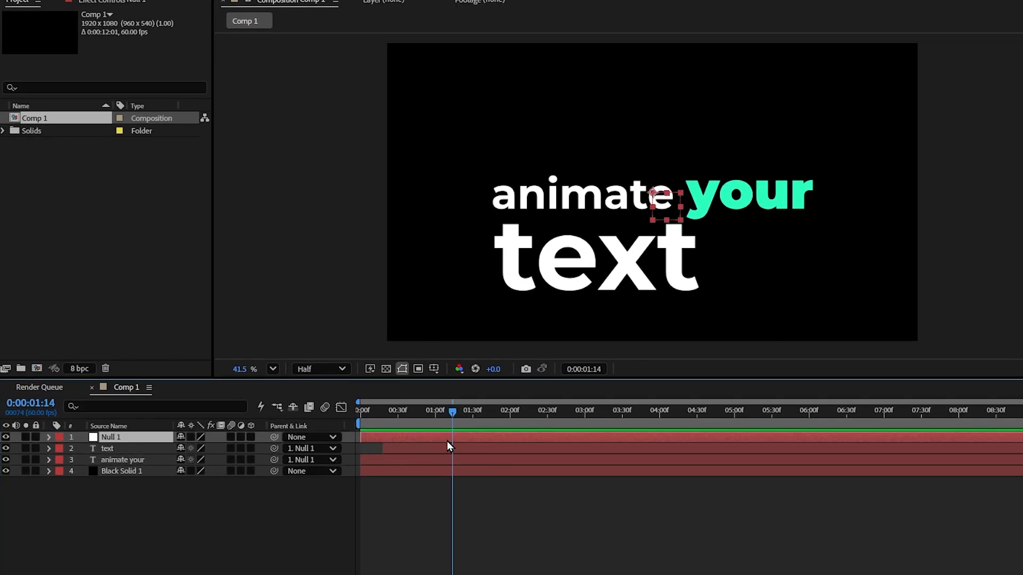
{"action": "left_click", "coordinate": [447, 464], "text": "shift"}
{"action": "key", "text": "u"}
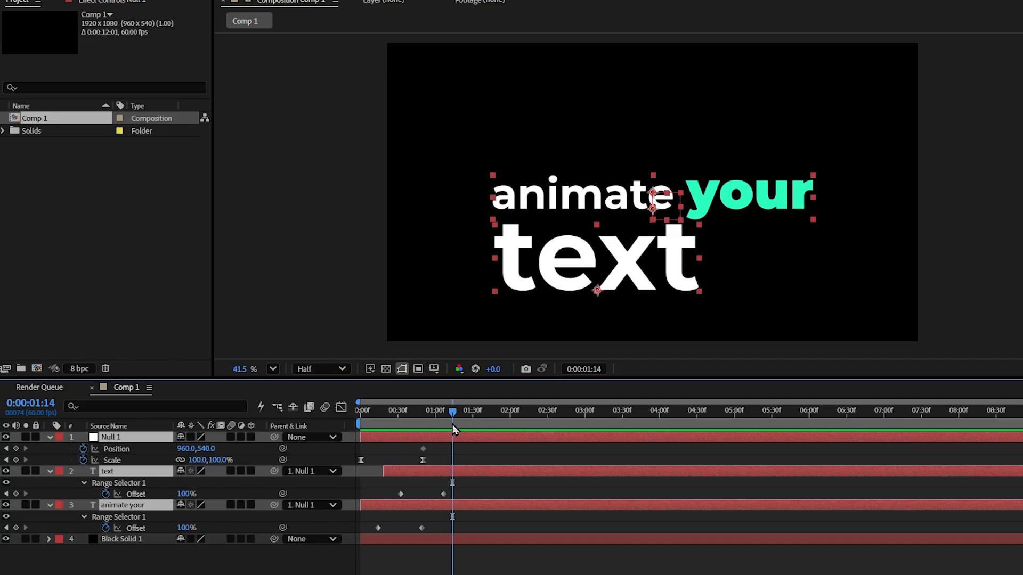
Add a Position keyframe of 960, 309 to the null at 0:00:01:35 so the text block moves up.
{"action": "left_click", "coordinate": [467, 440]}
{"action": "left_click_drag", "start_coordinate": [452, 412], "coordinate": [479, 418]}
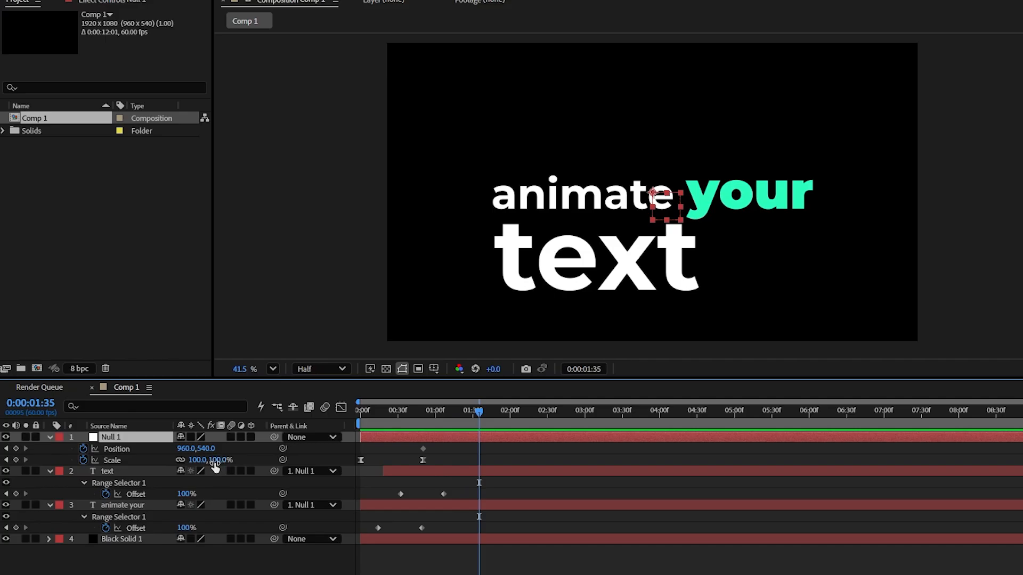
{"action": "left_click_drag", "start_coordinate": [177, 449], "coordinate": [55, 449]}
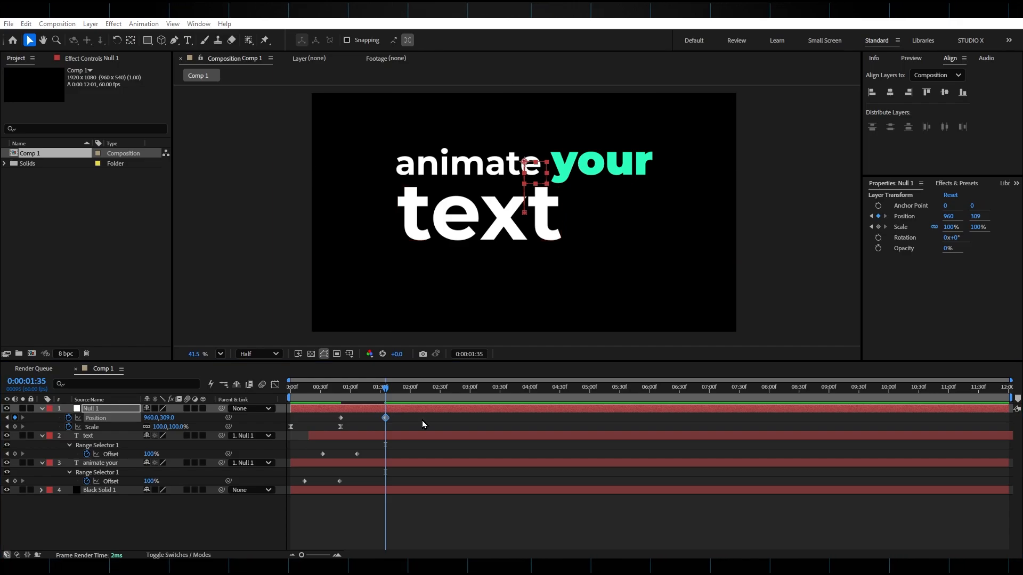
Apply Easy Ease to the null's Position keyframes, lengthen the easing into the last one in the speed graph and preview the movement.
{"action": "left_click_drag", "start_coordinate": [422, 419], "coordinate": [337, 421]}
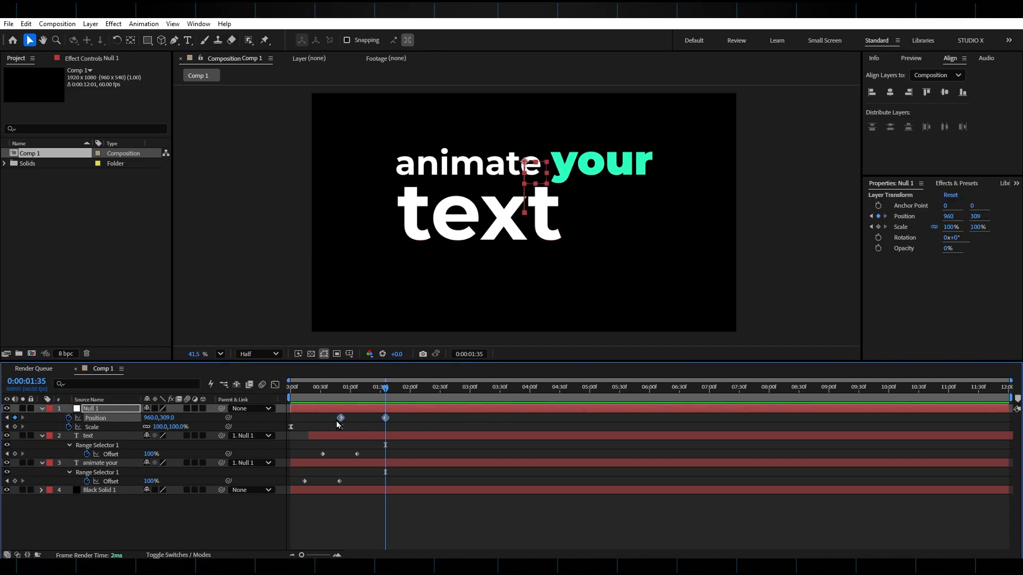
{"action": "key", "text": "F9"}
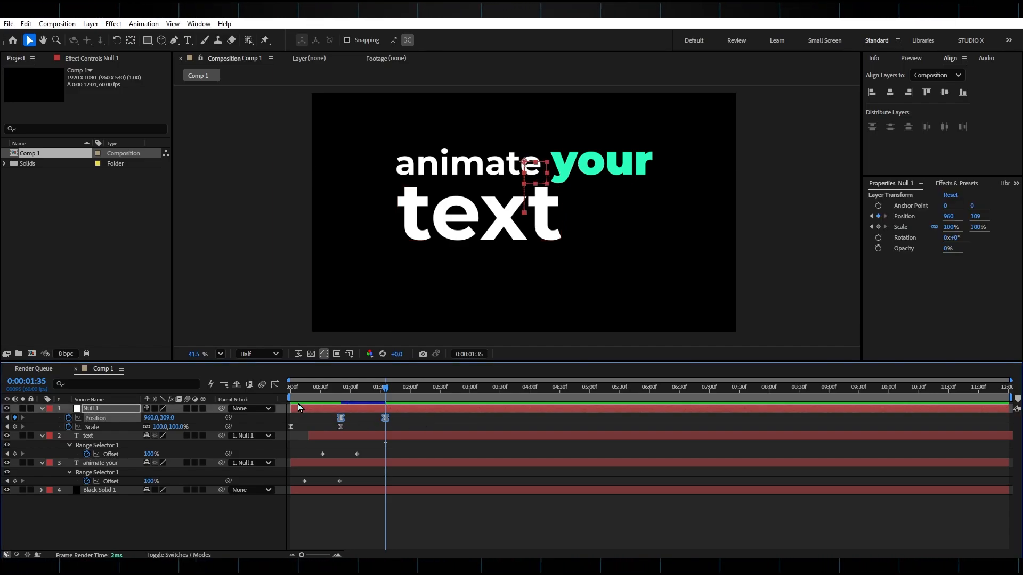
{"action": "left_click", "coordinate": [276, 385]}
{"action": "left_click", "coordinate": [384, 527]}
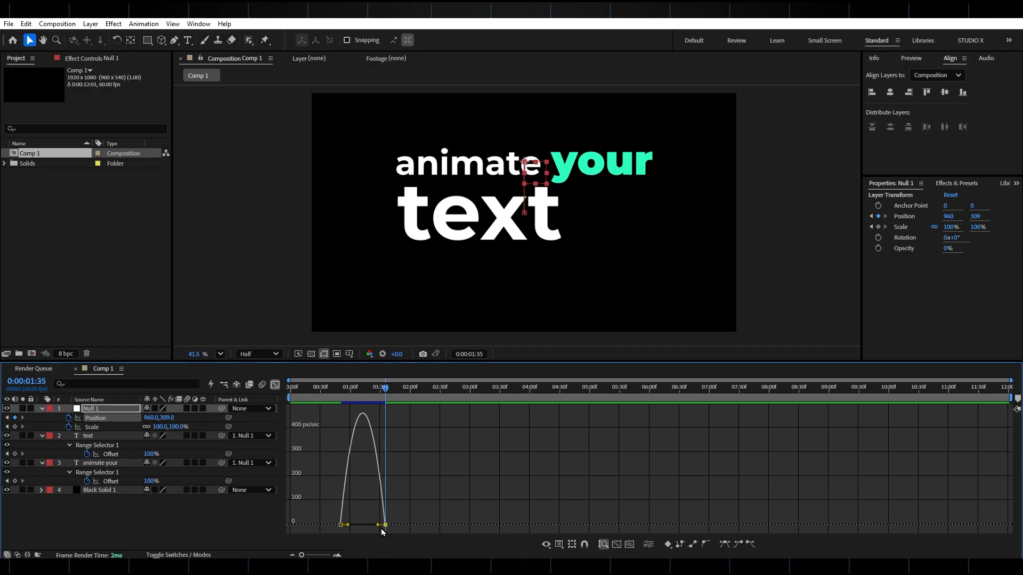
{"action": "left_click_drag", "start_coordinate": [378, 526], "coordinate": [367, 525]}
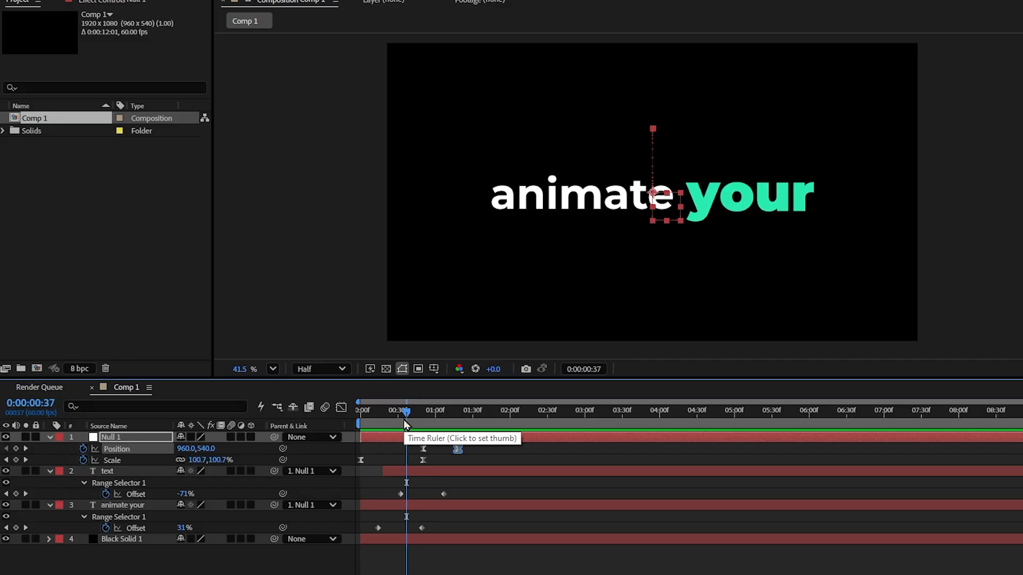
{"action": "left_click", "coordinate": [404, 420]}
{"action": "key", "text": "space"}
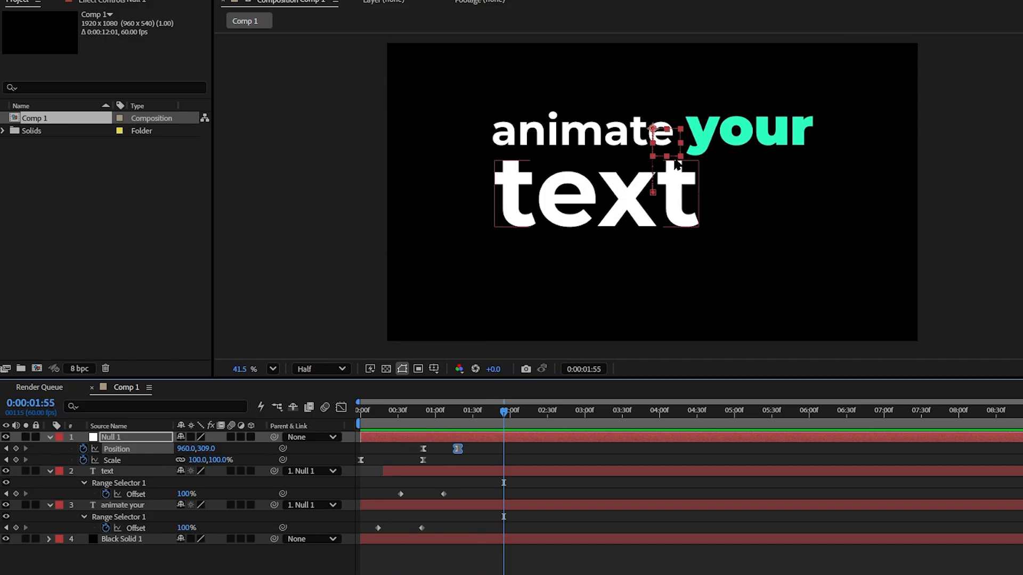
Set the null's Position keyframe at 0:00:01:18 to 960, 379 and preview the animation.
{"action": "left_click_drag", "start_coordinate": [460, 410], "coordinate": [459, 418]}
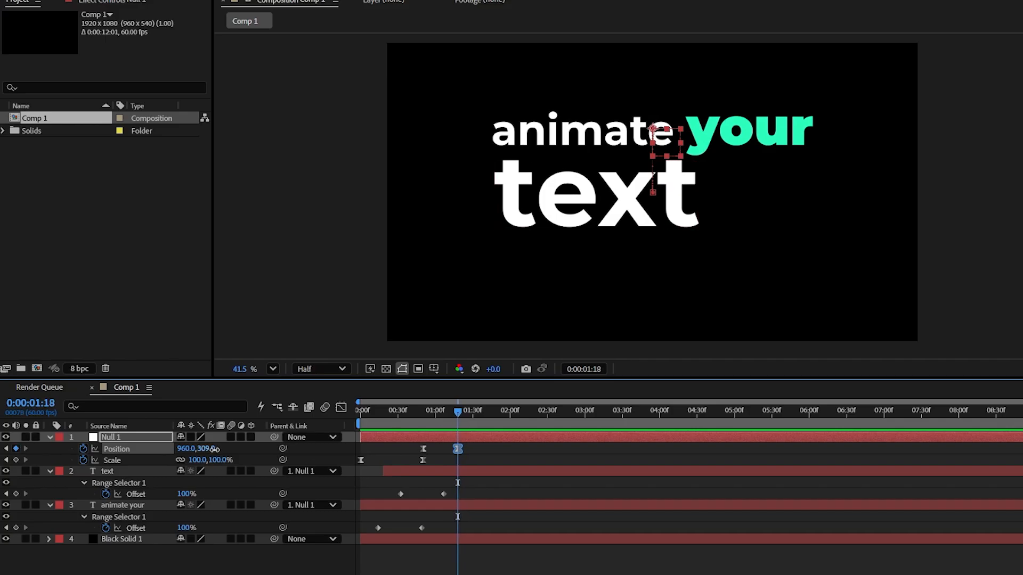
{"action": "left_click_drag", "start_coordinate": [214, 449], "coordinate": [255, 451]}
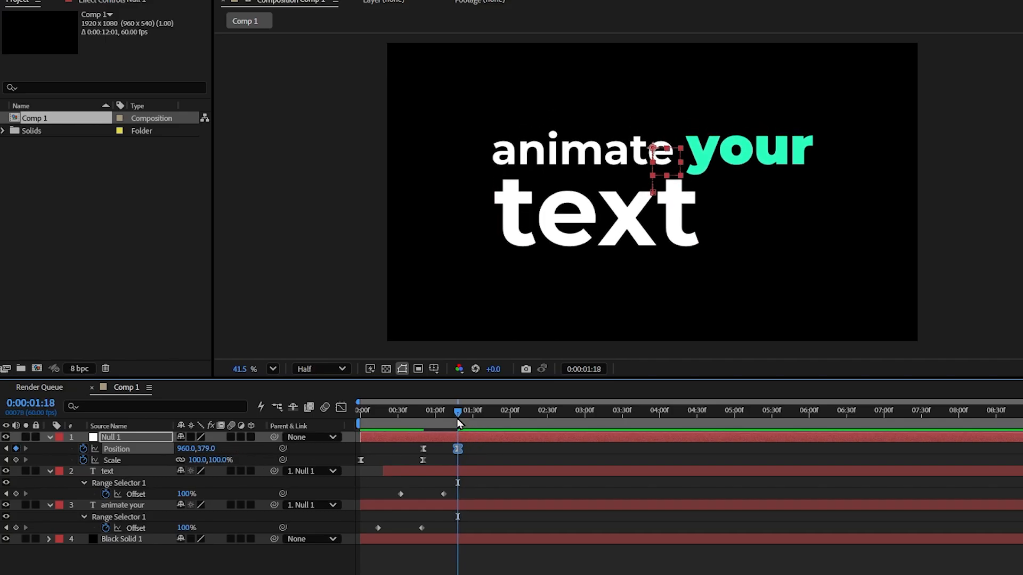
{"action": "left_click_drag", "start_coordinate": [458, 418], "coordinate": [411, 411]}
{"action": "key", "text": "space"}
{"action": "key", "text": "space"}
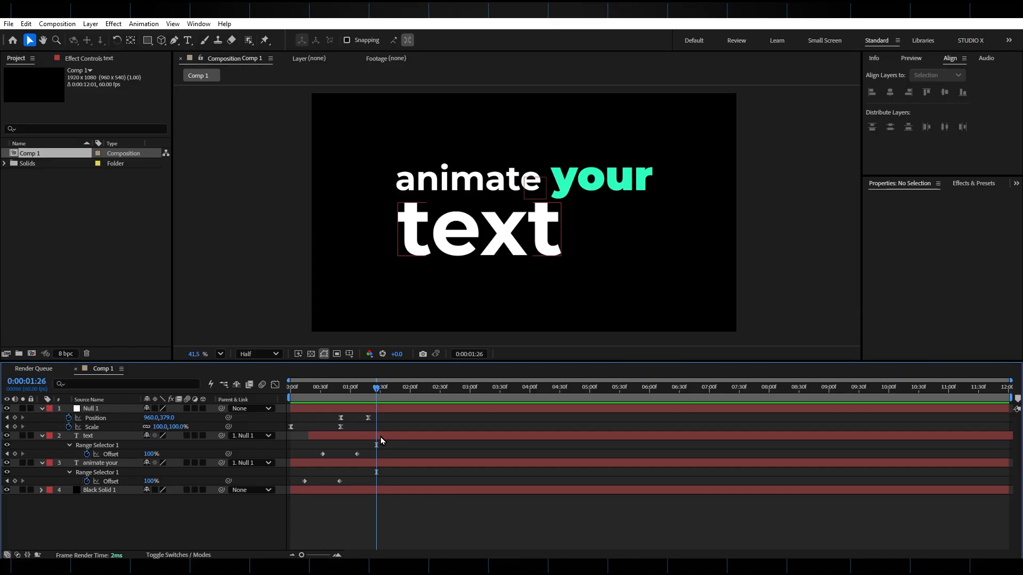
Duplicate the "text" layer, place the copy to the right of the word, retype it as "like" and set its font size to 134 px.
{"action": "left_click", "coordinate": [360, 435]}
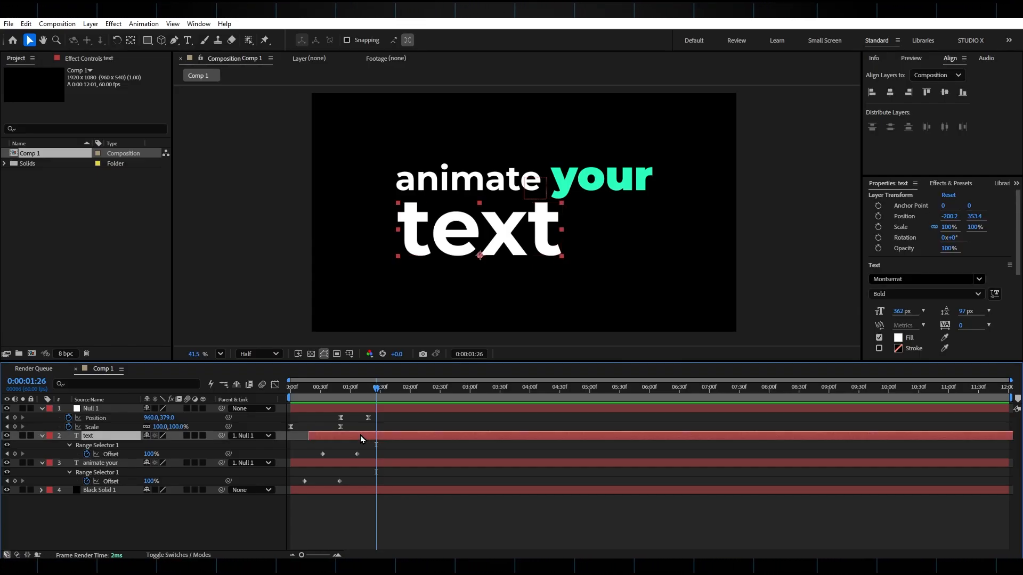
{"action": "key", "text": "ctrl+d"}
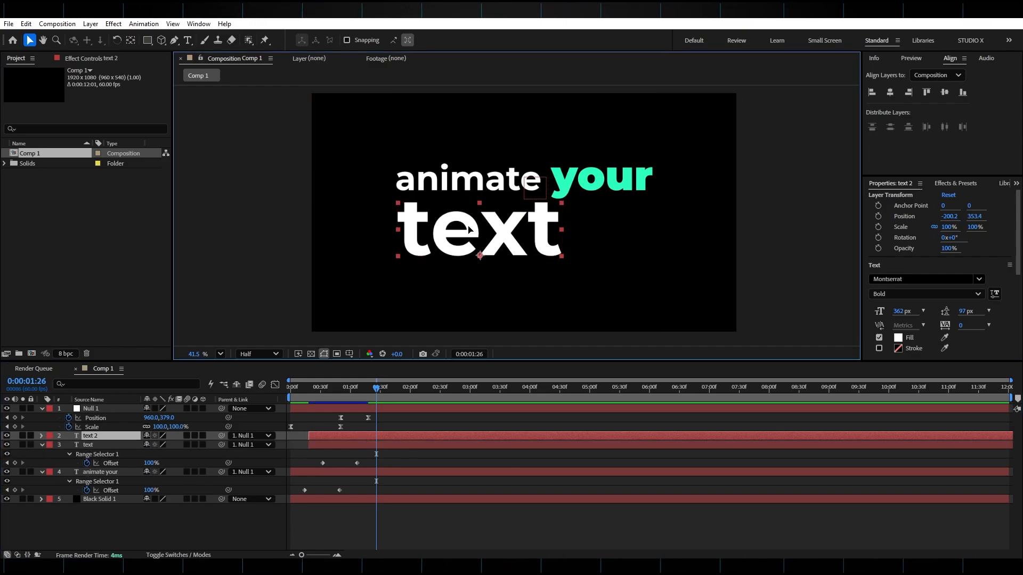
{"action": "left_click_drag", "start_coordinate": [469, 230], "coordinate": [638, 235]}
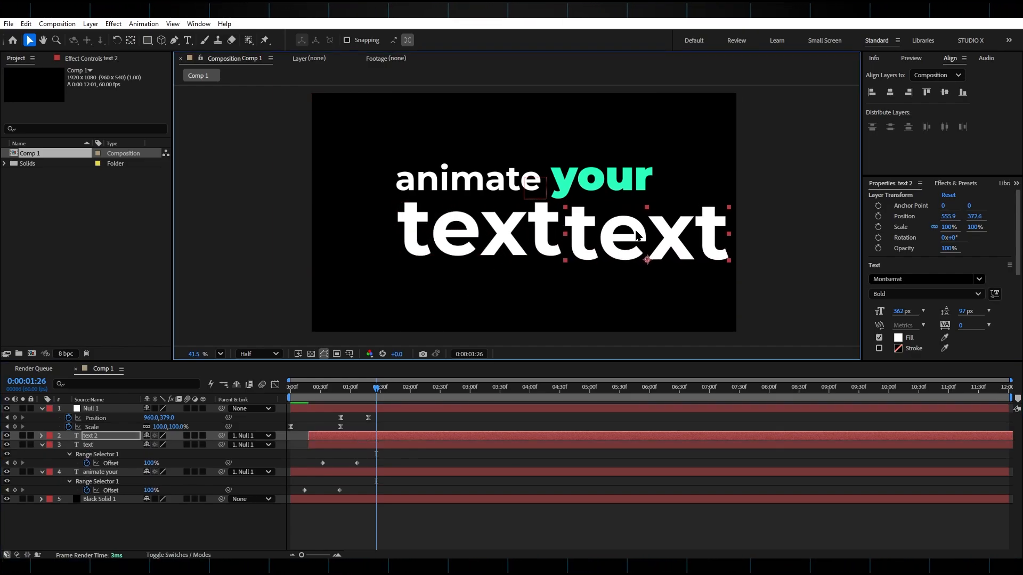
{"action": "double_click", "coordinate": [636, 234]}
{"action": "type", "text": "like"}
{"action": "key", "text": "ctrl+a"}
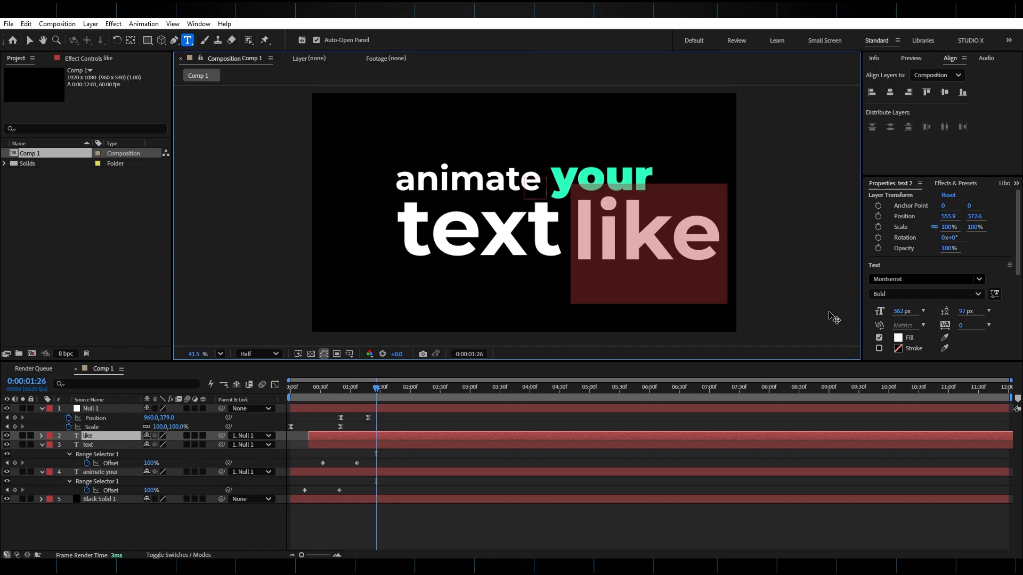
{"action": "left_click_drag", "start_coordinate": [899, 312], "coordinate": [775, 314]}
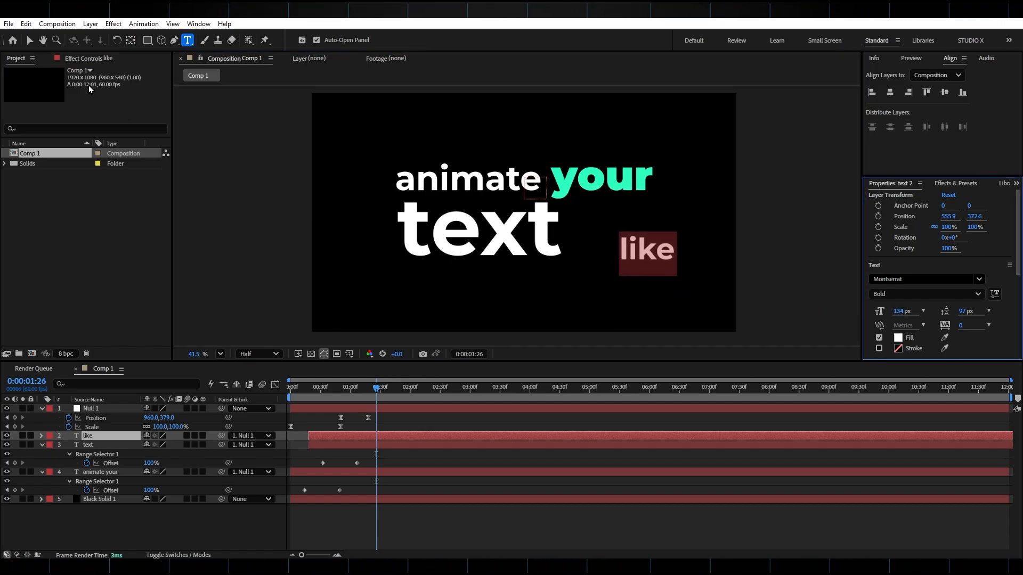
Place "like" beside the upper part of "text" at about 387, 221 and delay its layer to start at about 0:00:00:53.
{"action": "left_click", "coordinate": [29, 40]}
{"action": "left_click", "coordinate": [392, 390]}
{"action": "left_click", "coordinate": [337, 439]}
{"action": "left_click", "coordinate": [336, 443]}
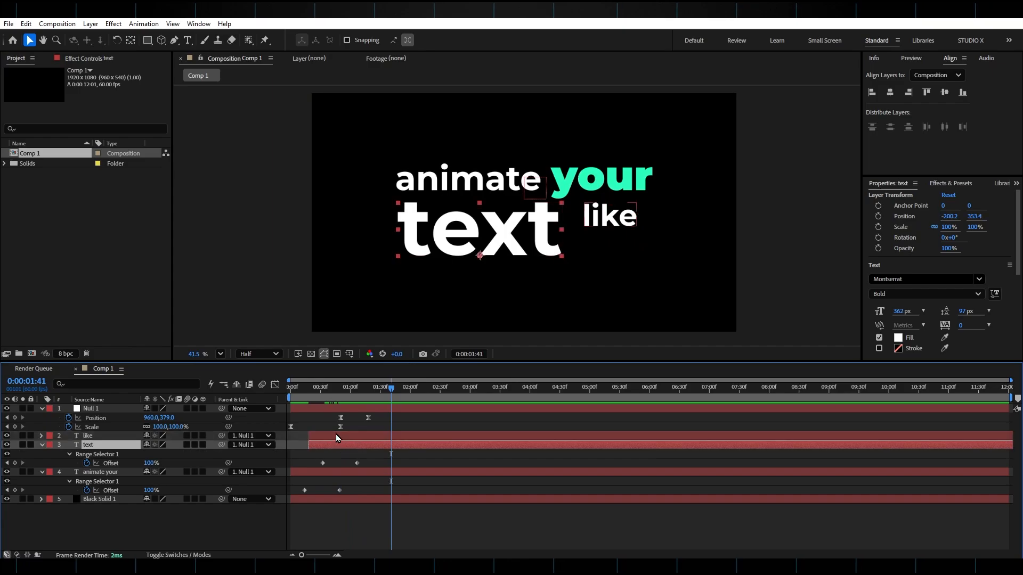
{"action": "left_click", "coordinate": [334, 434]}
{"action": "left_click_drag", "start_coordinate": [327, 436], "coordinate": [361, 436]}
{"action": "left_click_drag", "start_coordinate": [345, 396], "coordinate": [388, 395]}
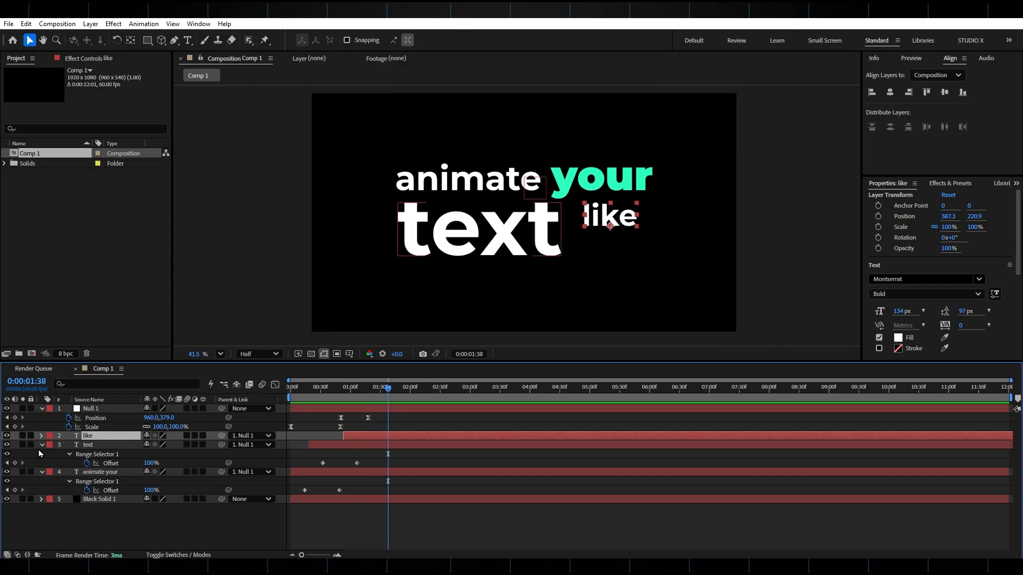
Nudge "like" to 375.3, 223.3 and change its Animator 1 position offset so the word slides in horizontally from the right.
{"action": "left_click", "coordinate": [41, 435]}
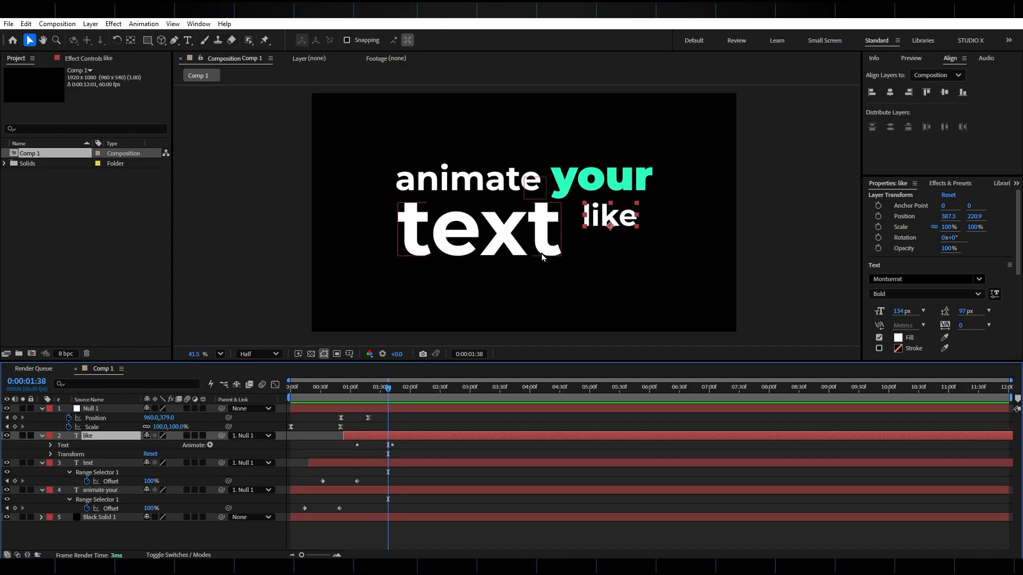
{"action": "mouse_move", "coordinate": [615, 221]}
{"action": "left_mouse_down"}
{"action": "mouse_move", "coordinate": [692, 219]}
{"action": "mouse_move", "coordinate": [612, 221]}
{"action": "left_mouse_up"}
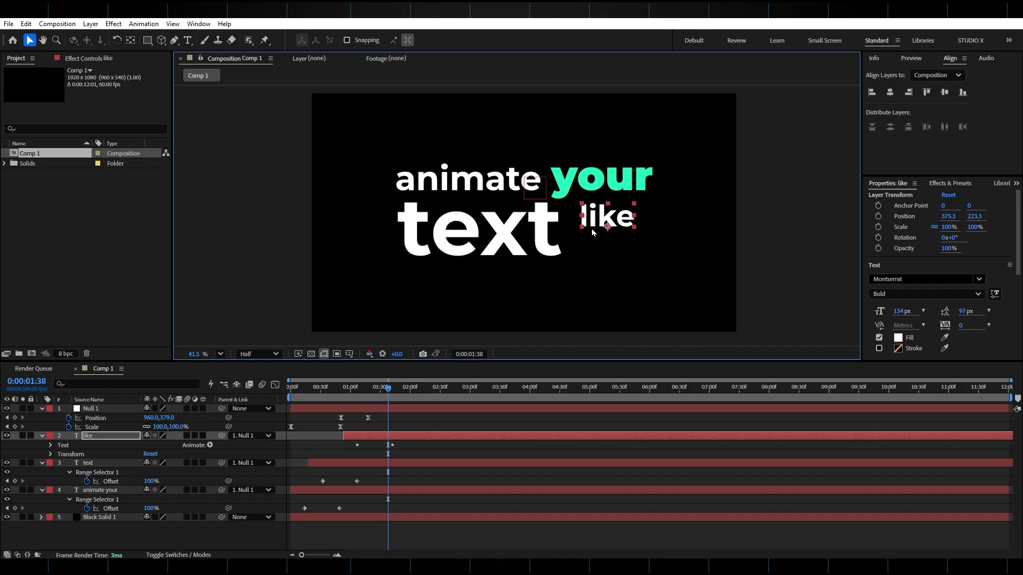
{"action": "left_click", "coordinate": [50, 445]}
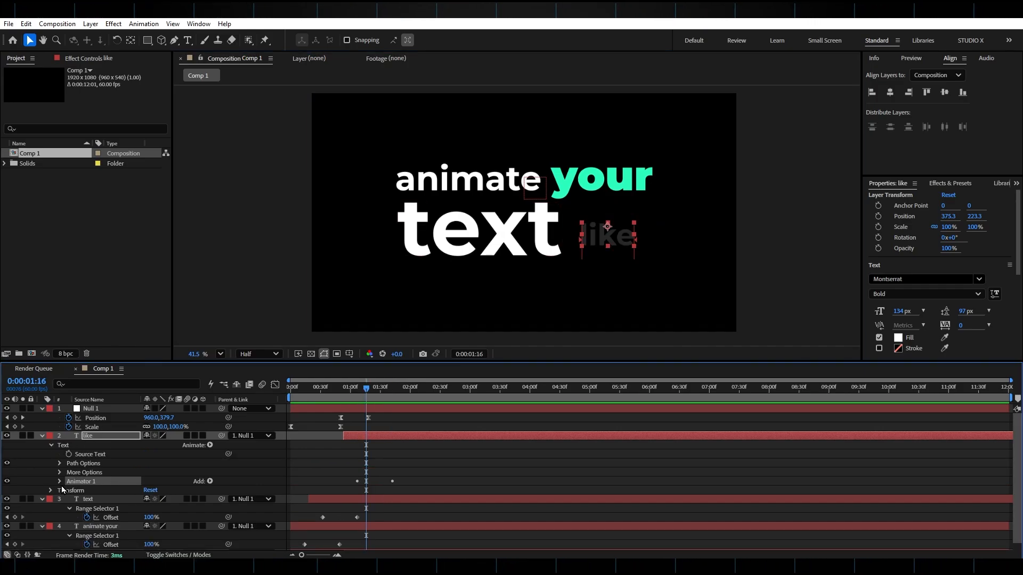
{"action": "left_click", "coordinate": [60, 482]}
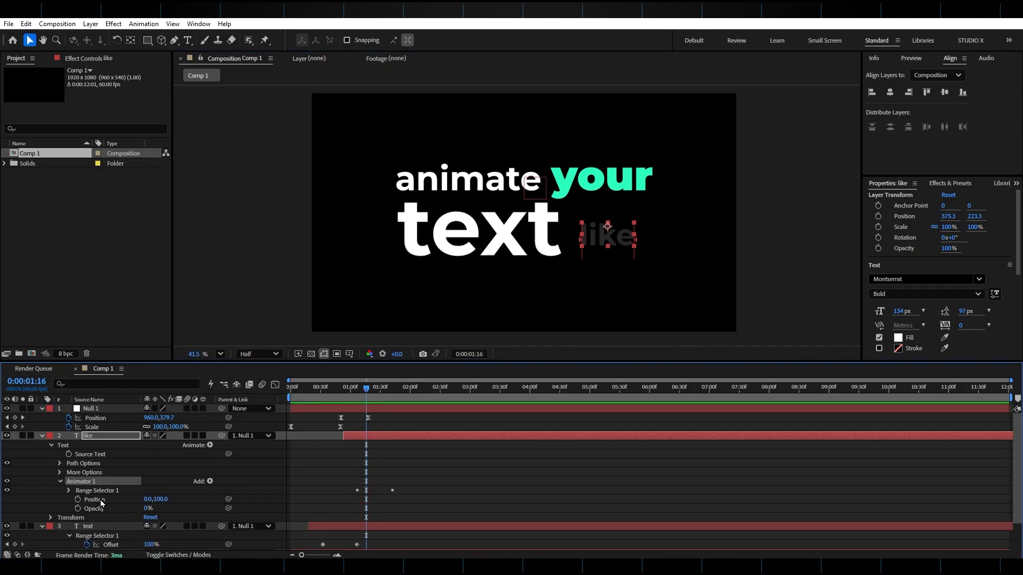
{"action": "left_click_drag", "start_coordinate": [365, 392], "coordinate": [363, 395]}
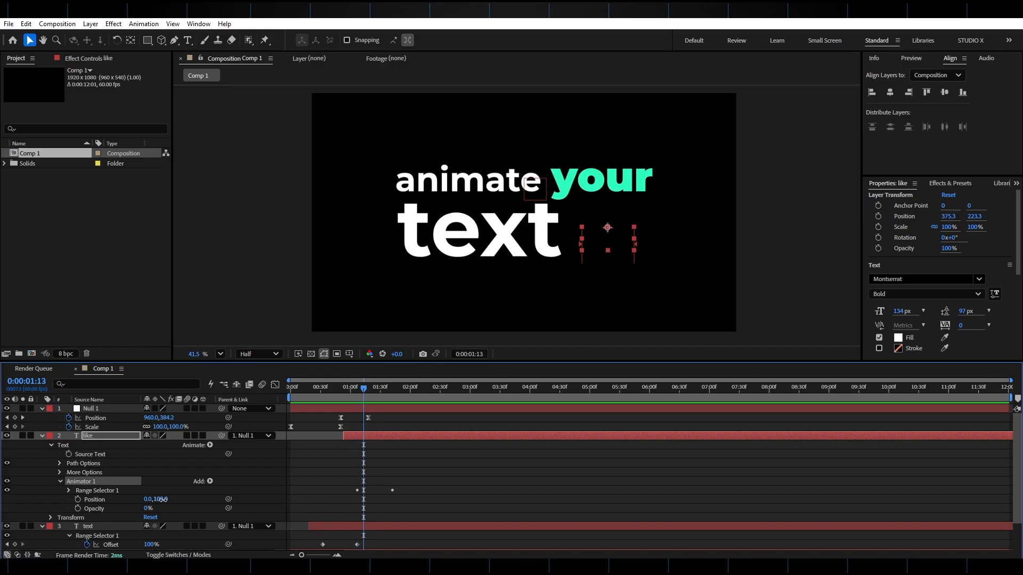
{"action": "left_click_drag", "start_coordinate": [160, 499], "coordinate": [114, 499]}
{"action": "left_click_drag", "start_coordinate": [150, 498], "coordinate": [152, 497]}
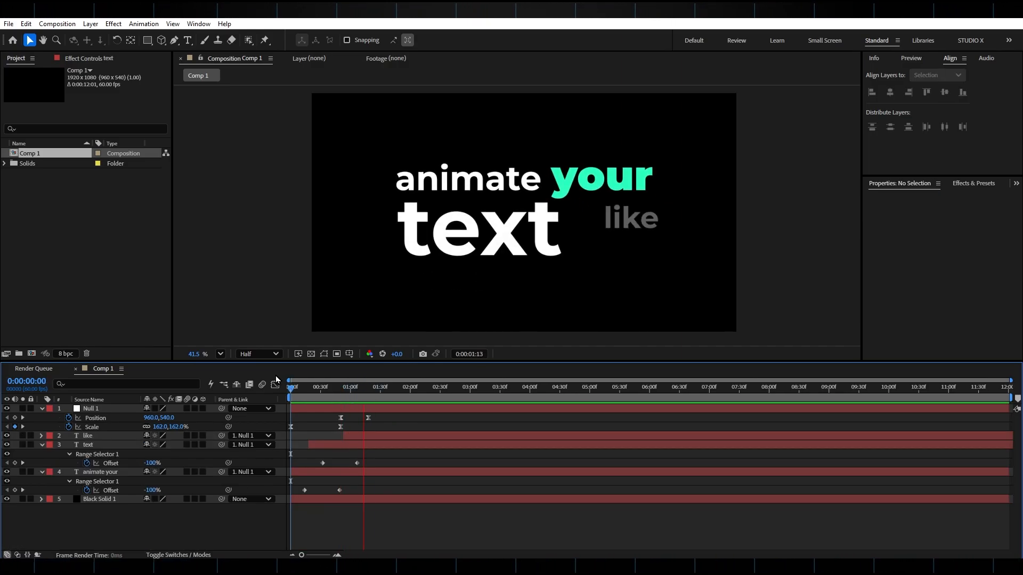
Duplicate the "like" layer, place the copy directly below it at about 372.9, 358.2 and retype it as "this".
{"action": "left_click_drag", "start_coordinate": [435, 388], "coordinate": [378, 397]}
{"action": "left_click", "coordinate": [378, 437]}
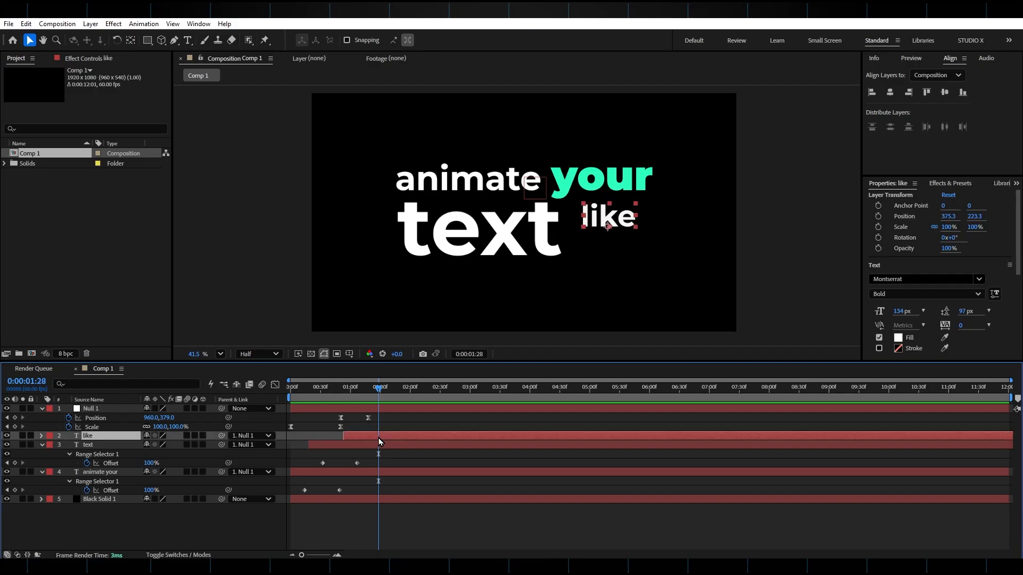
{"action": "key", "text": "ctrl+d"}
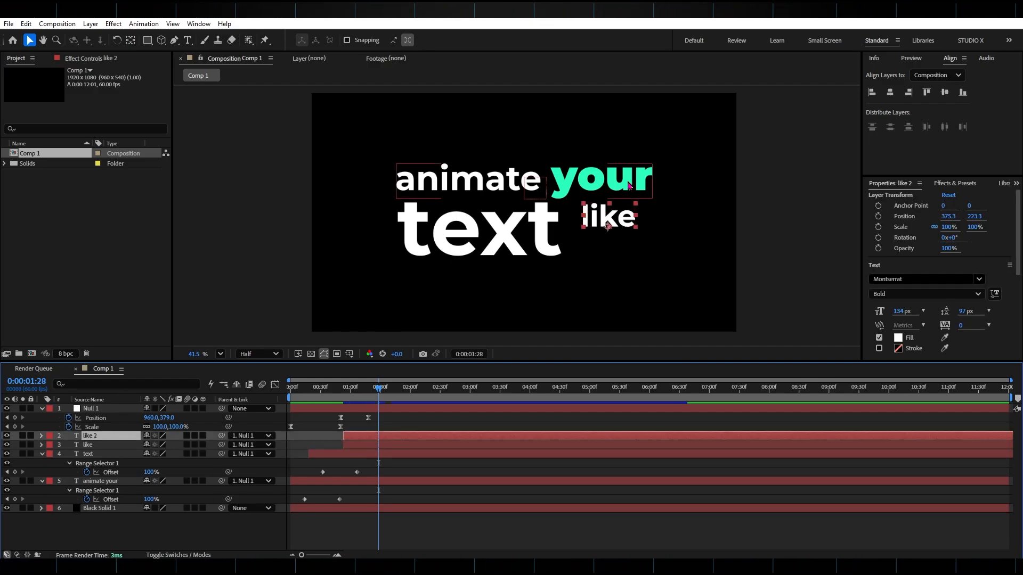
{"action": "left_click_drag", "start_coordinate": [617, 219], "coordinate": [616, 246]}
{"action": "double_click", "coordinate": [615, 245]}
{"action": "type", "text": "this"}
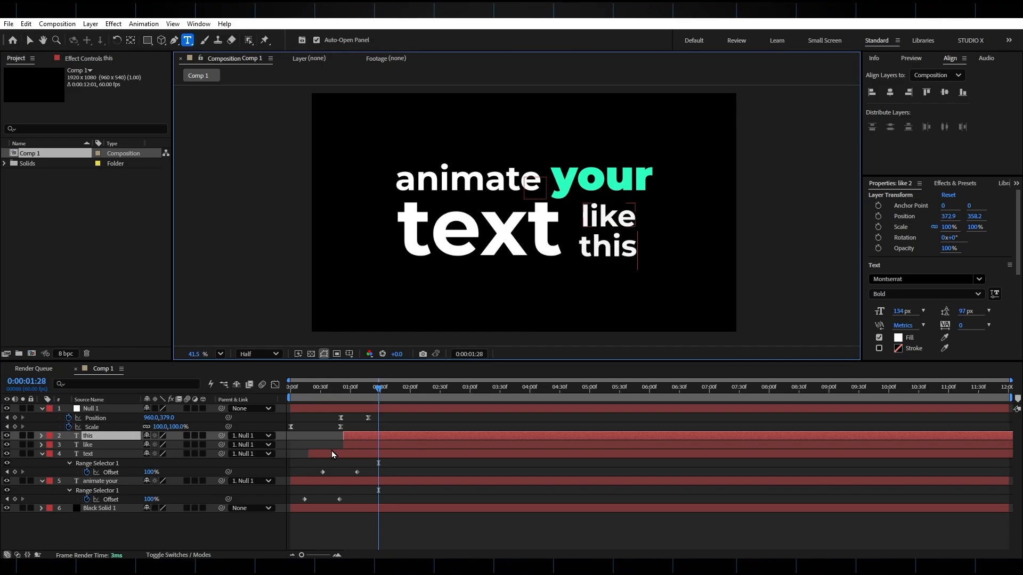
Set the Animator 1 position offset of the "this" layer to 1.0, -204.0 so the word enters from above.
{"action": "left_click", "coordinate": [371, 435]}
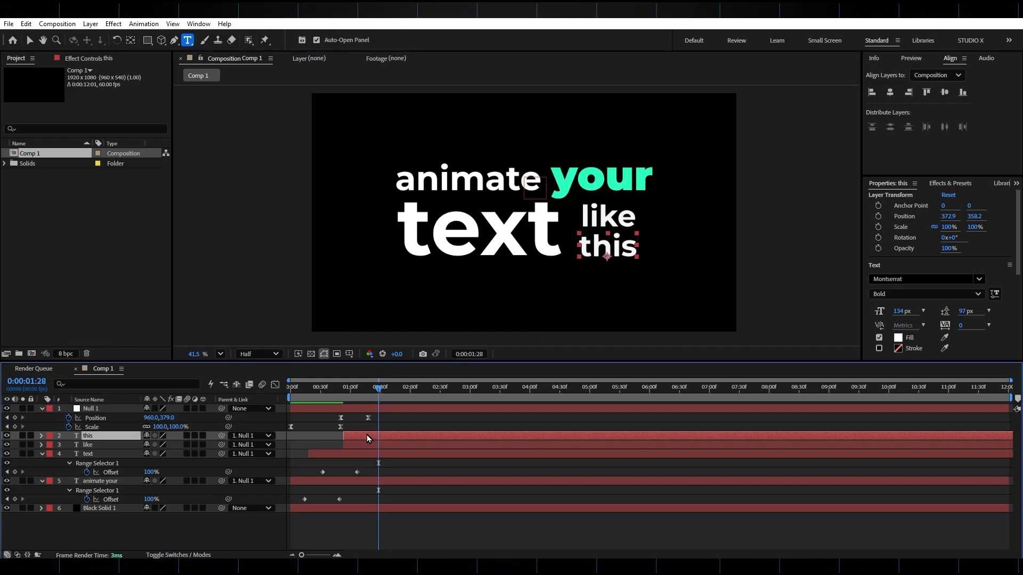
{"action": "left_click", "coordinate": [42, 454]}
{"action": "left_click", "coordinate": [42, 436]}
{"action": "left_click", "coordinate": [50, 454]}
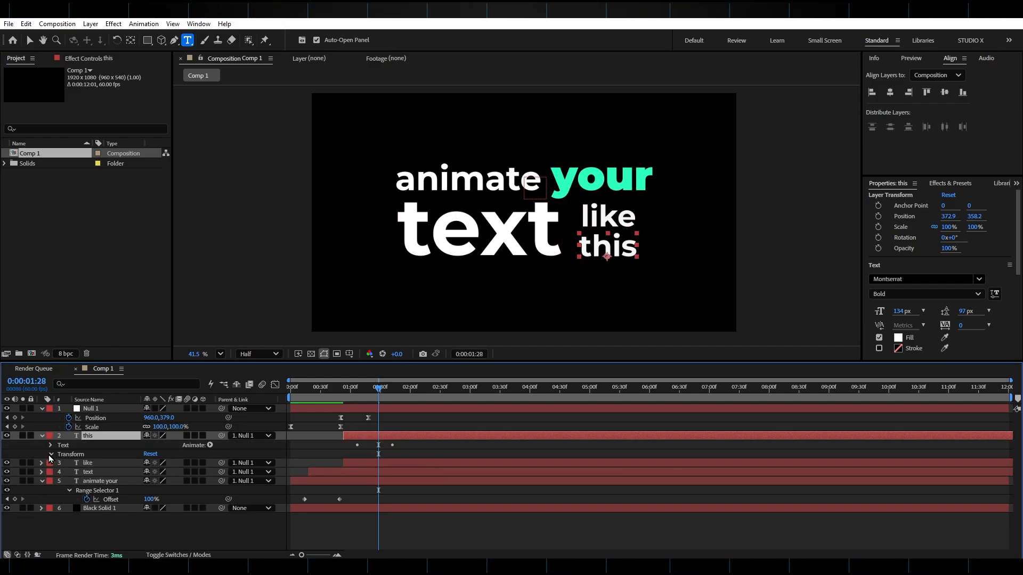
{"action": "left_click", "coordinate": [51, 445]}
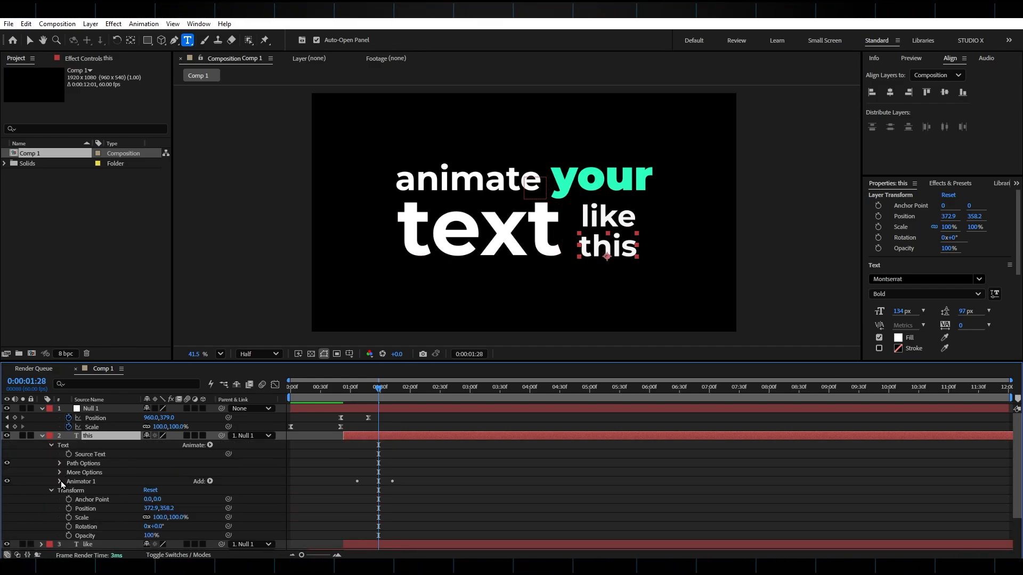
{"action": "left_click", "coordinate": [60, 481]}
{"action": "left_click", "coordinate": [356, 389]}
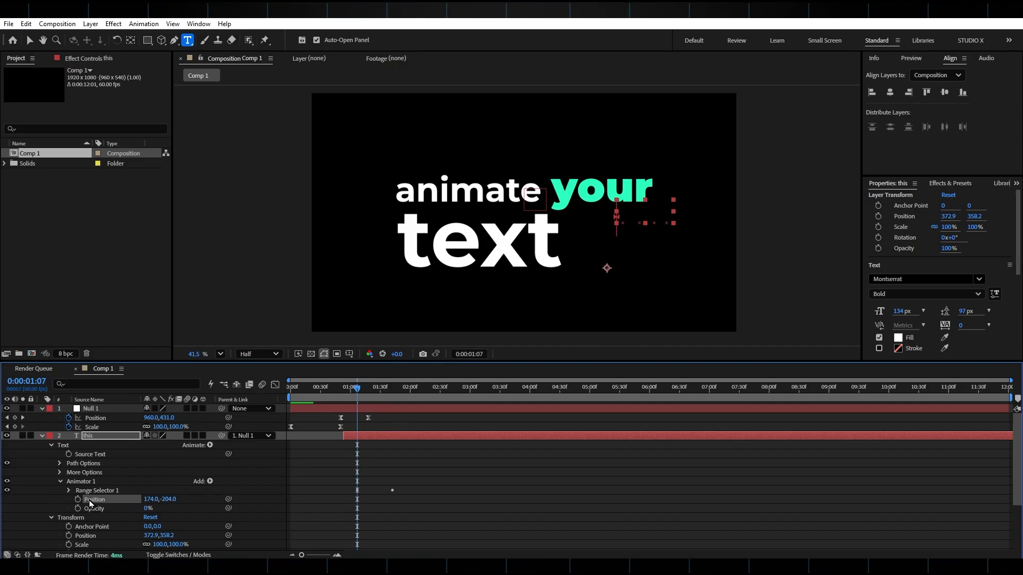
{"action": "left_click_drag", "start_coordinate": [149, 499], "coordinate": [56, 497]}
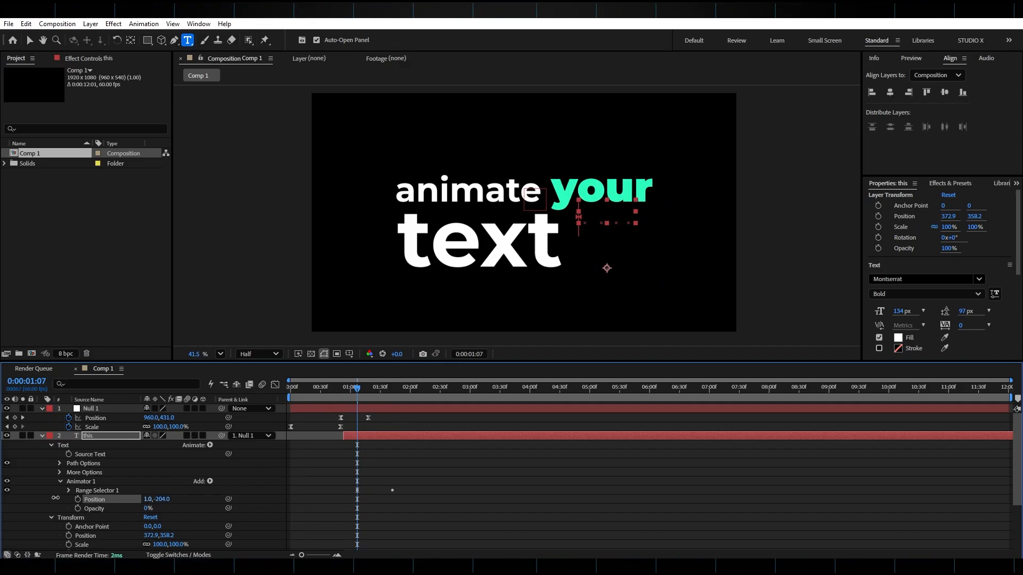
Collapse the "this" layer's properties, delay the layer so it comes in after "like" and preview the animation.
{"action": "left_click_drag", "start_coordinate": [359, 392], "coordinate": [382, 393]}
{"action": "key", "text": "u"}
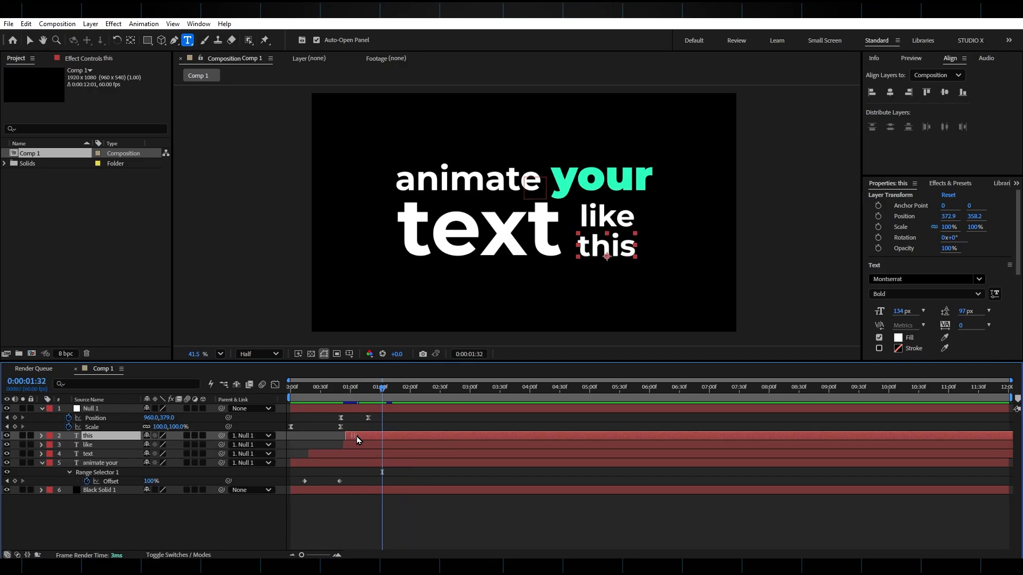
{"action": "left_click_drag", "start_coordinate": [354, 437], "coordinate": [374, 436]}
{"action": "left_click_drag", "start_coordinate": [373, 396], "coordinate": [350, 397]}
{"action": "key", "text": "space"}
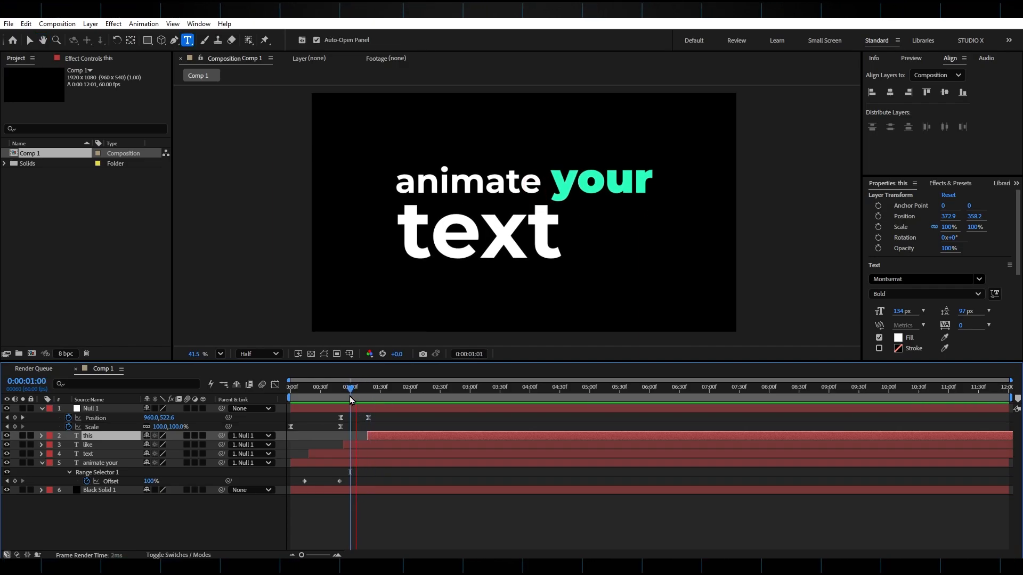
Duplicate the "text" layer, move the copy directly beneath the null in the layer stack and start it at about 0:00:01:30.
{"action": "key", "text": "v"}
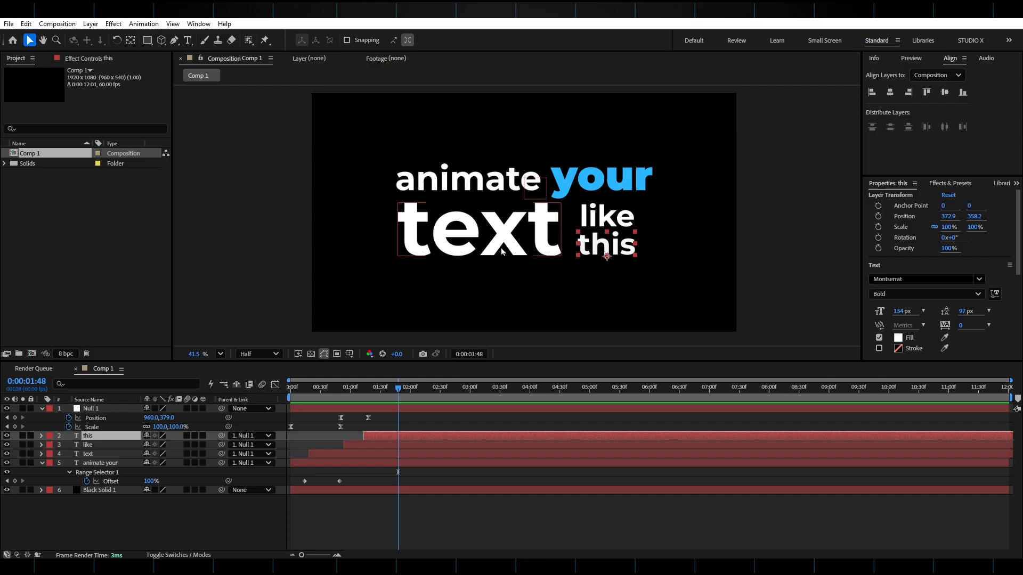
{"action": "left_click", "coordinate": [495, 238]}
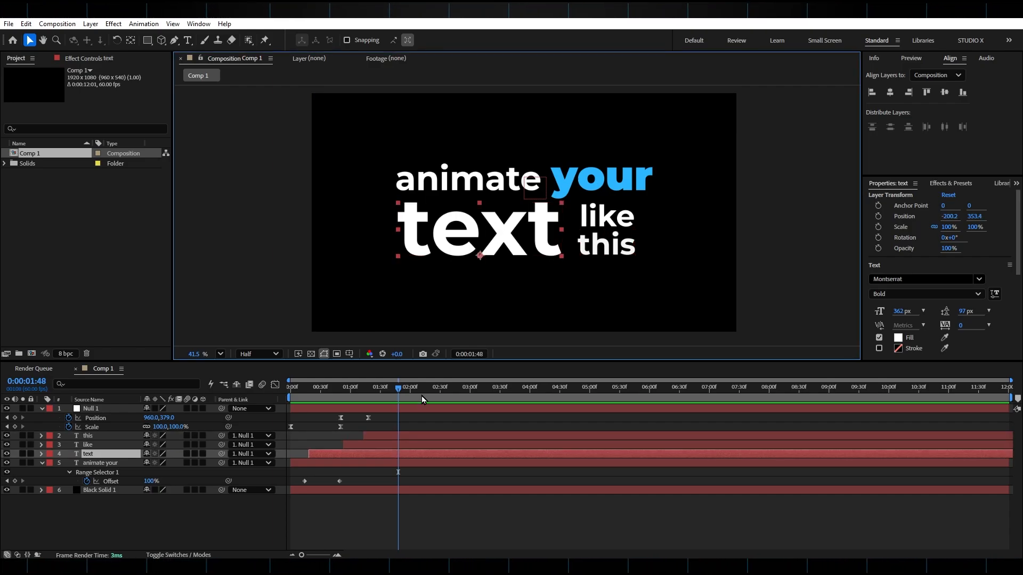
{"action": "key", "text": "ctrl+d"}
{"action": "left_click_drag", "start_coordinate": [116, 455], "coordinate": [120, 427]}
{"action": "left_click_drag", "start_coordinate": [337, 437], "coordinate": [406, 436]}
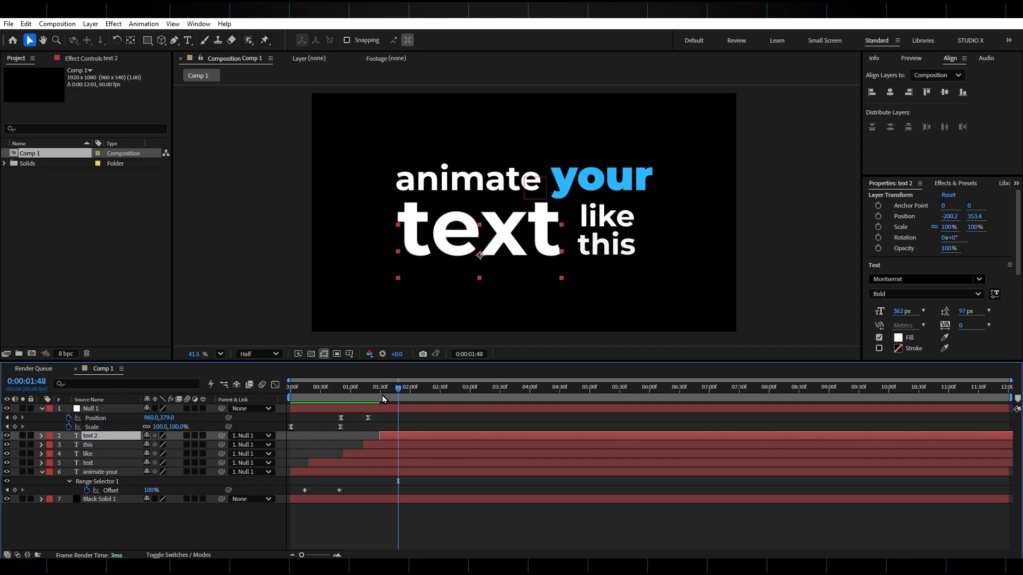
Move the duplicated word below "text" to about -202.7, 644.7 and retype it as "in".
{"action": "left_click_drag", "start_coordinate": [383, 391], "coordinate": [458, 393]}
{"action": "left_click_drag", "start_coordinate": [528, 220], "coordinate": [529, 289]}
{"action": "double_click", "coordinate": [528, 290]}
{"action": "type", "text": "in"}
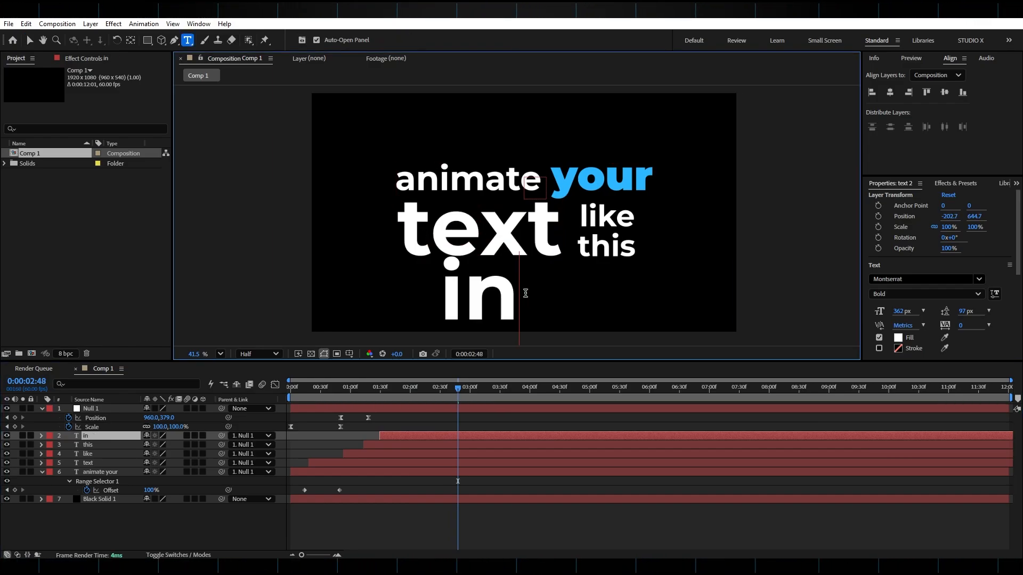
Enlarge "in" to a font size of 1164 px and sample the blue of "your" as its fill color.
{"action": "key", "text": "ctrl+a"}
{"action": "left_click_drag", "start_coordinate": [899, 311], "coordinate": [936, 312]}
{"action": "left_click", "coordinate": [945, 338]}
{"action": "left_click", "coordinate": [623, 180]}
Finish editing the text and position the huge "in" just beneath "text" at about -2.8, 1304.5.
{"action": "left_click", "coordinate": [485, 107]}
{"action": "key", "text": "Escape"}
{"action": "left_click_drag", "start_coordinate": [486, 102], "coordinate": [529, 252]}
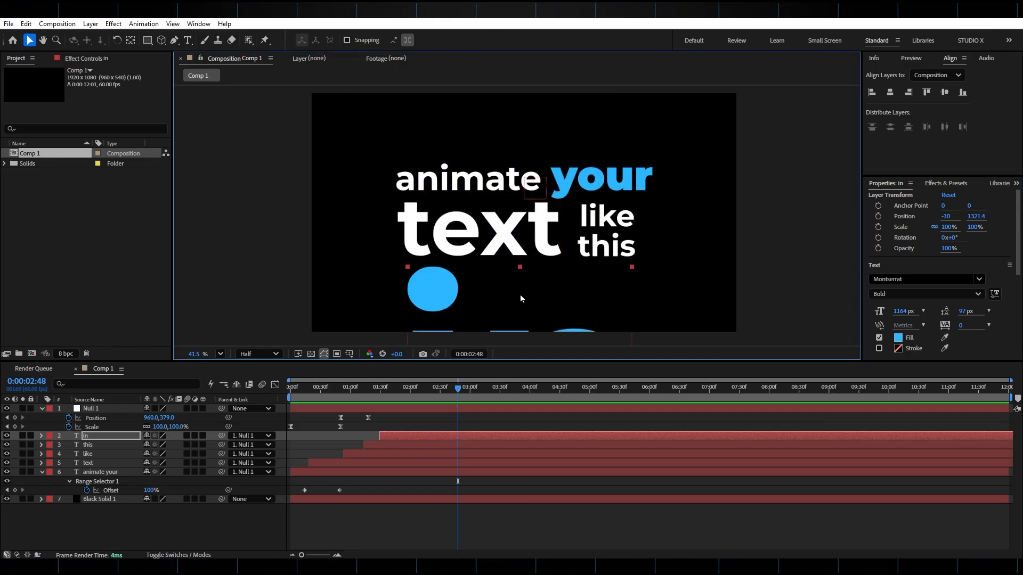
{"action": "left_click_drag", "start_coordinate": [519, 310], "coordinate": [520, 308]}
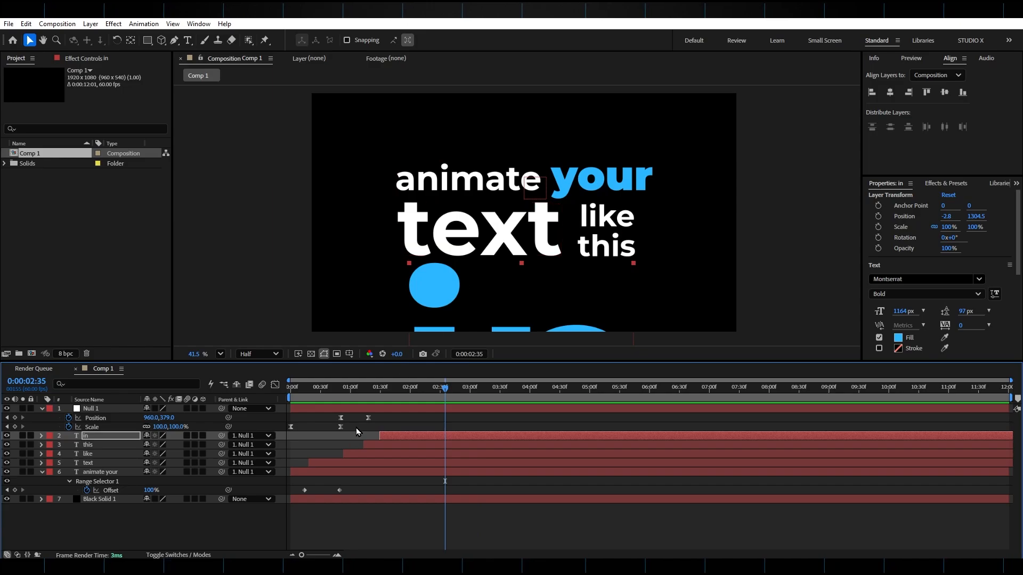
Add Position and Scale keyframes to the null at 0:00:01:49, keeping its current values.
{"action": "left_click", "coordinate": [392, 408]}
{"action": "mouse_move", "coordinate": [400, 397]}
{"action": "left_mouse_down"}
{"action": "mouse_move", "coordinate": [382, 397]}
{"action": "mouse_move", "coordinate": [423, 396]}
{"action": "mouse_move", "coordinate": [399, 397]}
{"action": "left_mouse_up"}
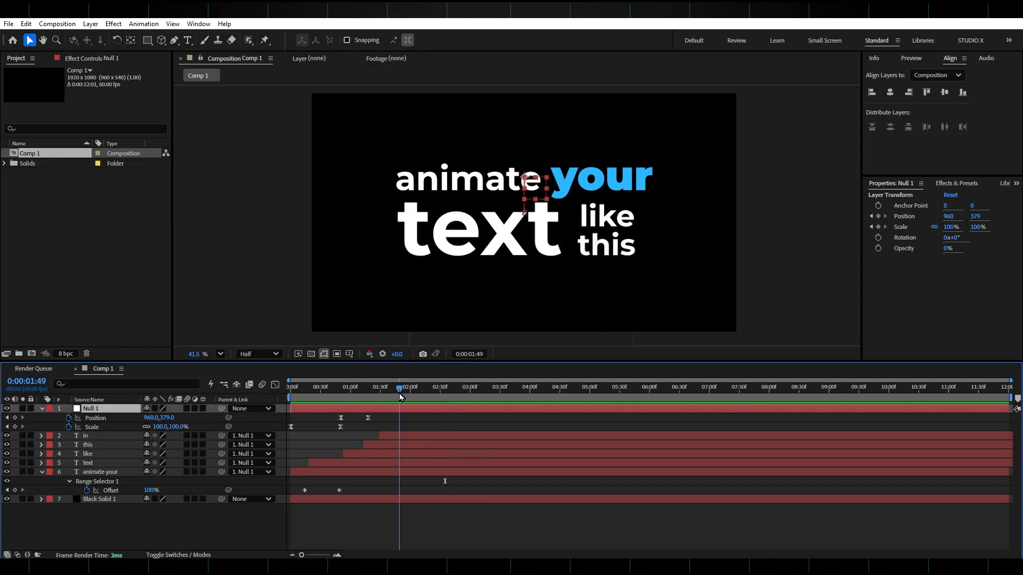
{"action": "left_click", "coordinate": [15, 418]}
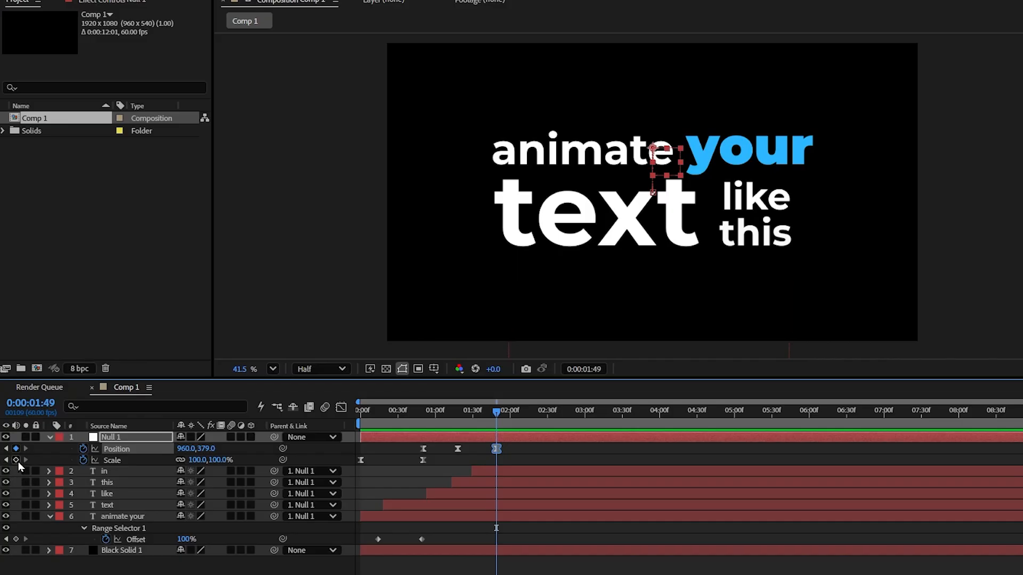
{"action": "left_click", "coordinate": [15, 427]}
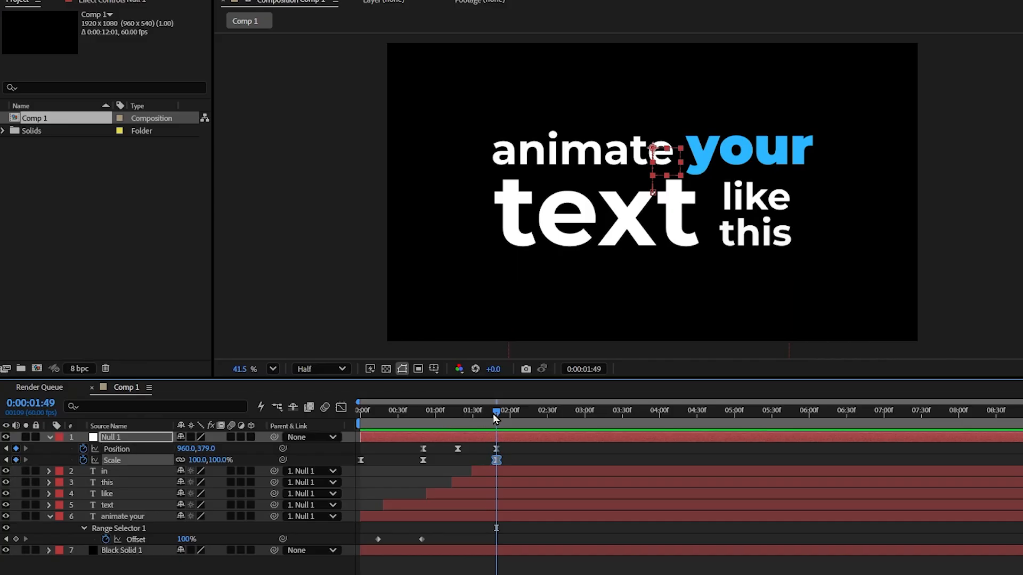
Add a Position keyframe of 960, -358 to the null at 0:00:02:14 so "in" fills the frame.
{"action": "left_click_drag", "start_coordinate": [396, 389], "coordinate": [406, 394]}
{"action": "left_click_drag", "start_coordinate": [505, 419], "coordinate": [527, 414]}
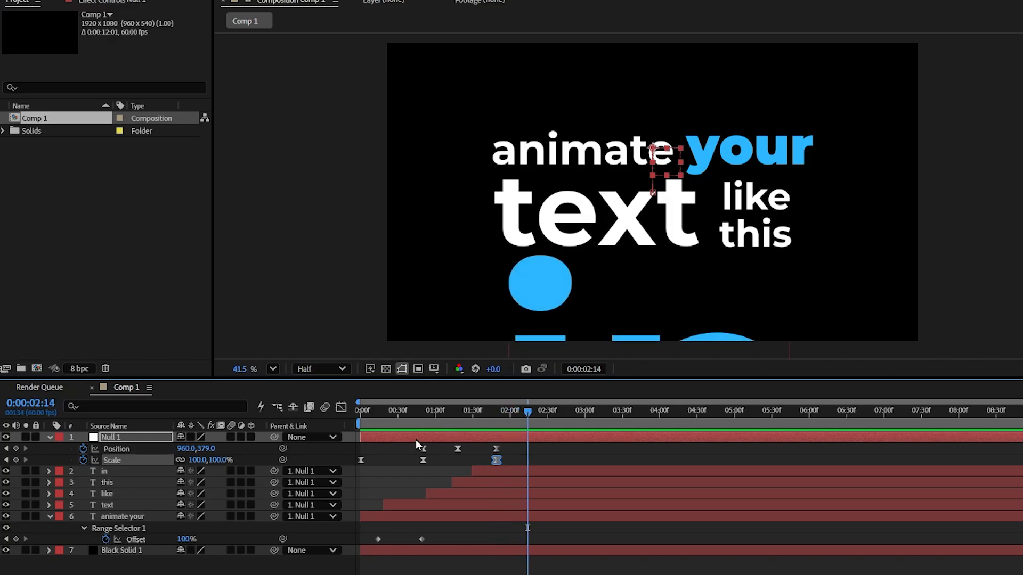
{"action": "left_click_drag", "start_coordinate": [208, 450], "coordinate": [6, 422]}
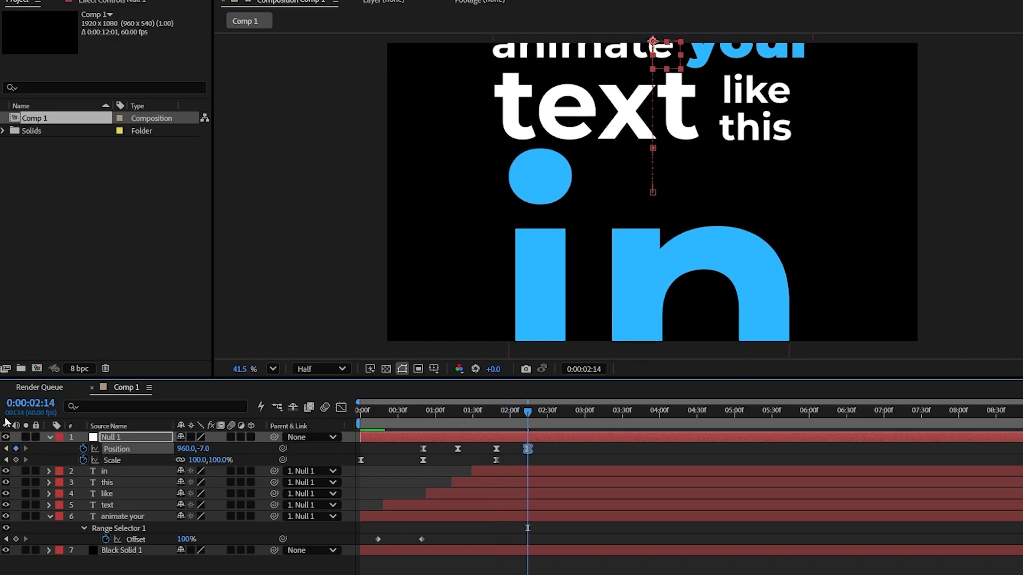
{"action": "left_click_drag", "start_coordinate": [194, 450], "coordinate": [127, 450]}
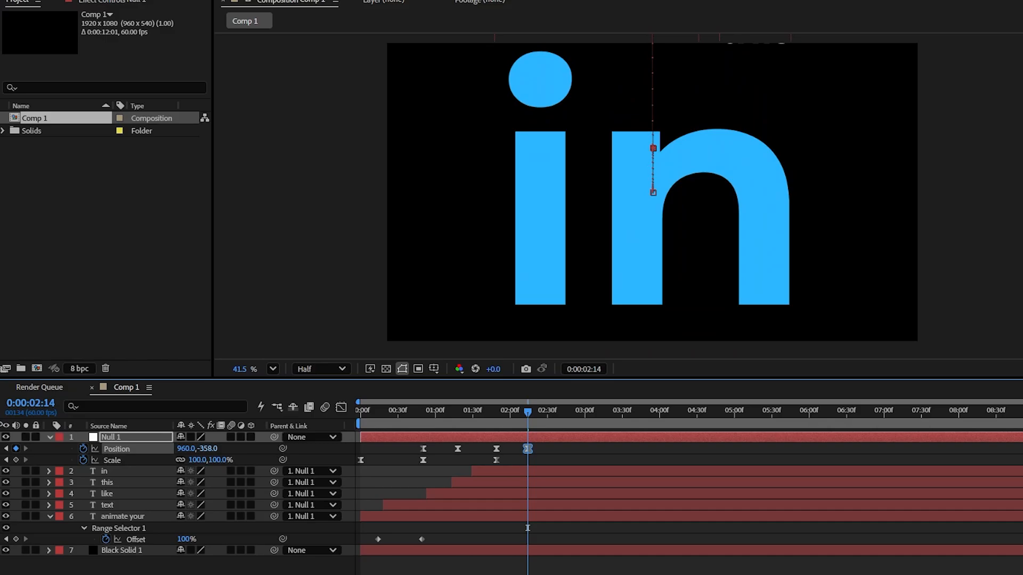
Set the null to 61% scale and position 960, 23 at the last keyframes, and reshape that move's Position and Scale speed curves for smoother easing.
{"action": "left_click_drag", "start_coordinate": [226, 463], "coordinate": [465, 446]}
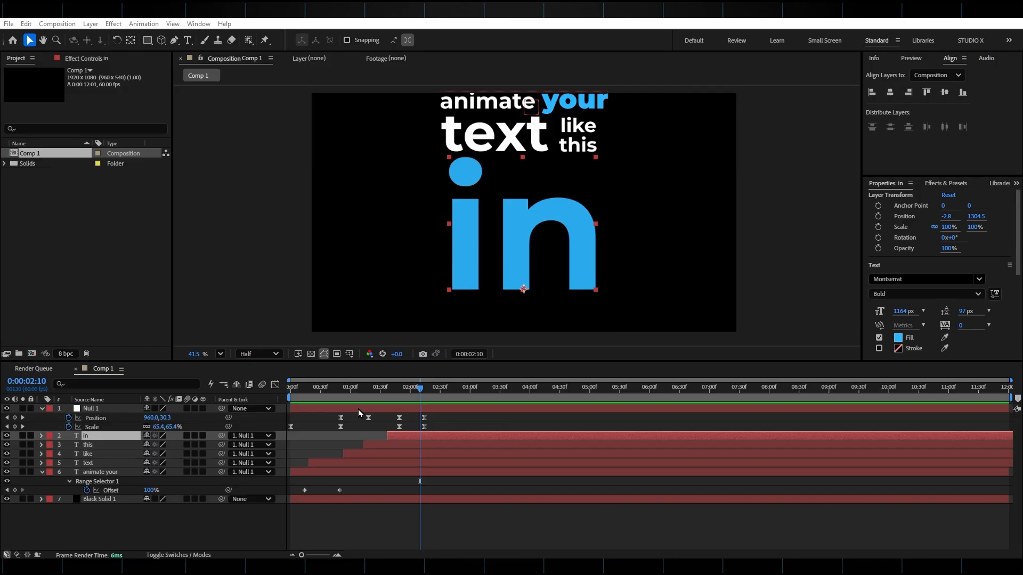
{"action": "left_click", "coordinate": [358, 409]}
{"action": "left_click", "coordinate": [275, 384]}
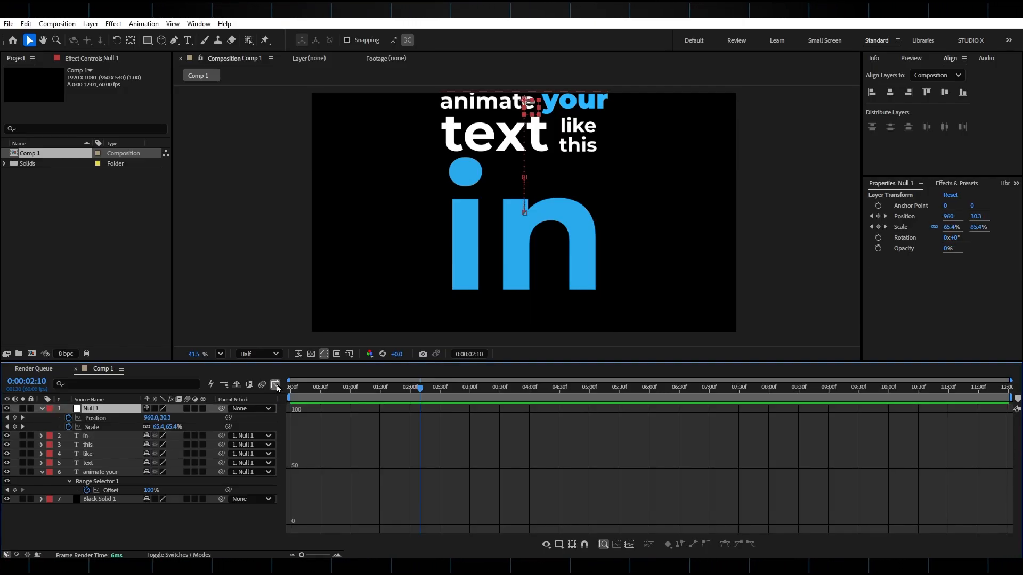
{"action": "left_click", "coordinate": [96, 418]}
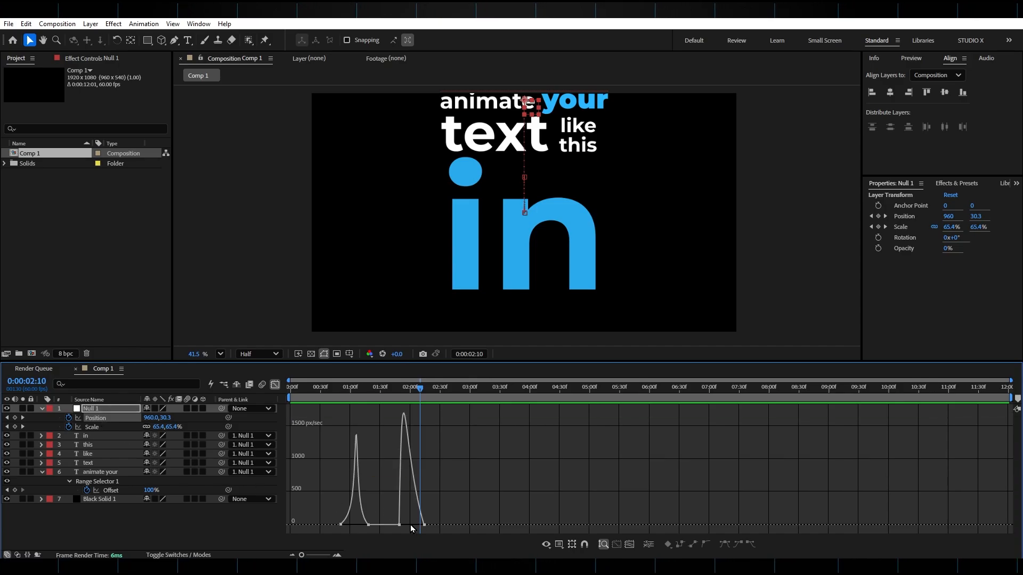
{"action": "left_click", "coordinate": [401, 526]}
{"action": "left_click_drag", "start_coordinate": [403, 525], "coordinate": [413, 529]}
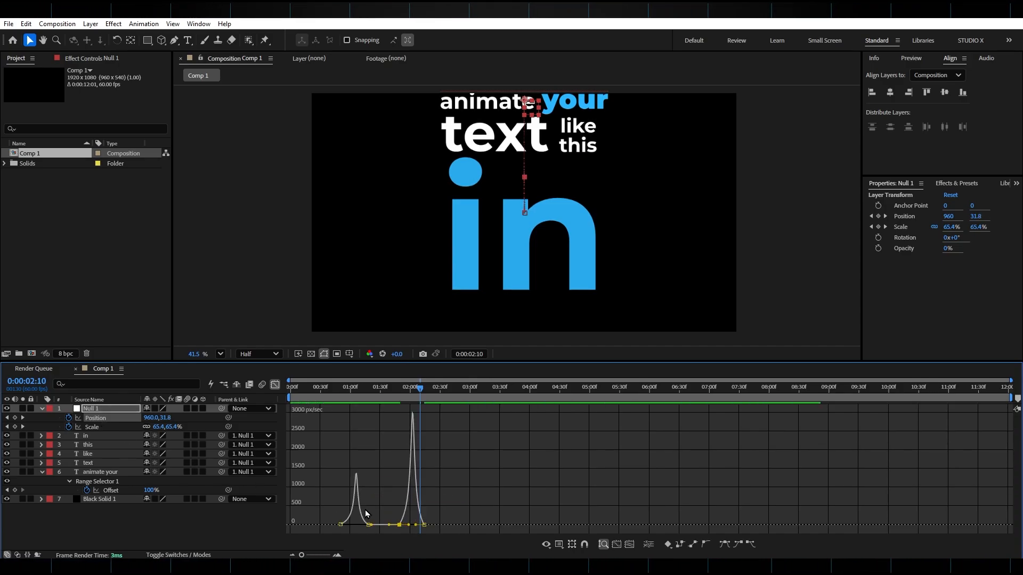
{"action": "left_click", "coordinate": [95, 427]}
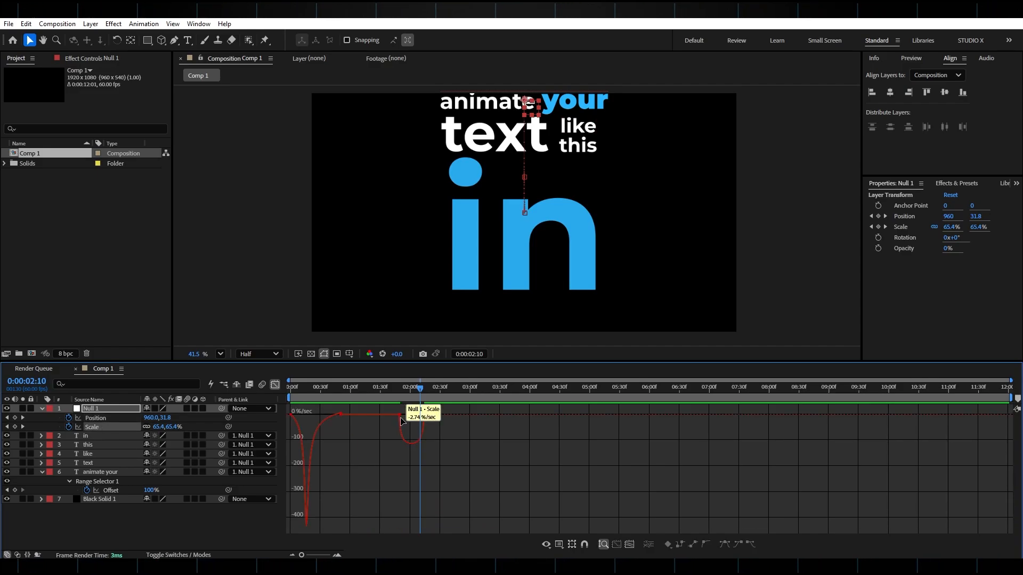
{"action": "mouse_move", "coordinate": [401, 417]}
{"action": "left_mouse_down"}
{"action": "mouse_move", "coordinate": [431, 418]}
{"action": "mouse_move", "coordinate": [376, 399]}
{"action": "mouse_move", "coordinate": [427, 415]}
{"action": "mouse_move", "coordinate": [411, 415]}
{"action": "left_mouse_up"}
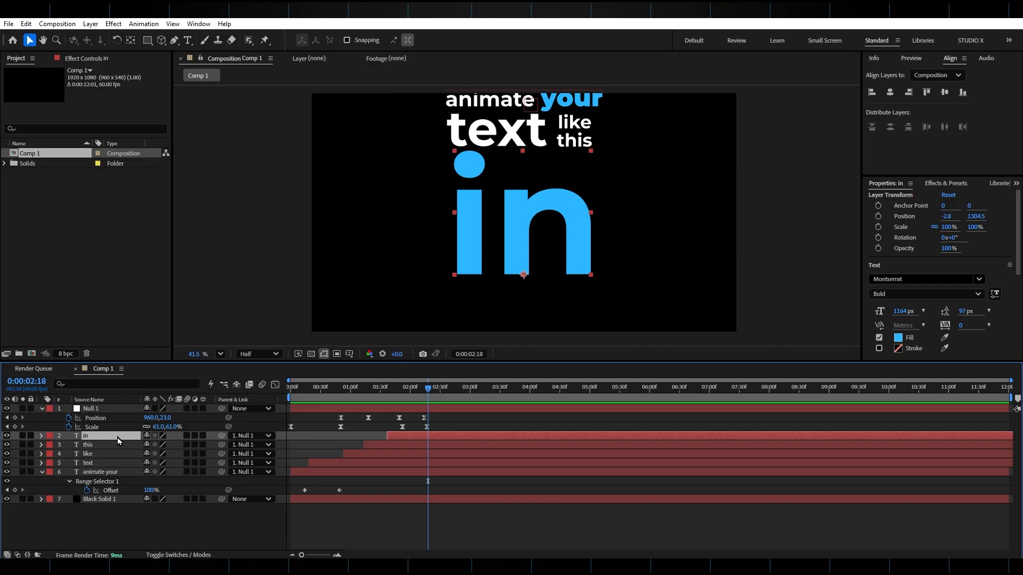
Base the range selector of the "in" text animator on Characters and scrub through the word's reveal.
{"action": "left_click", "coordinate": [42, 436]}
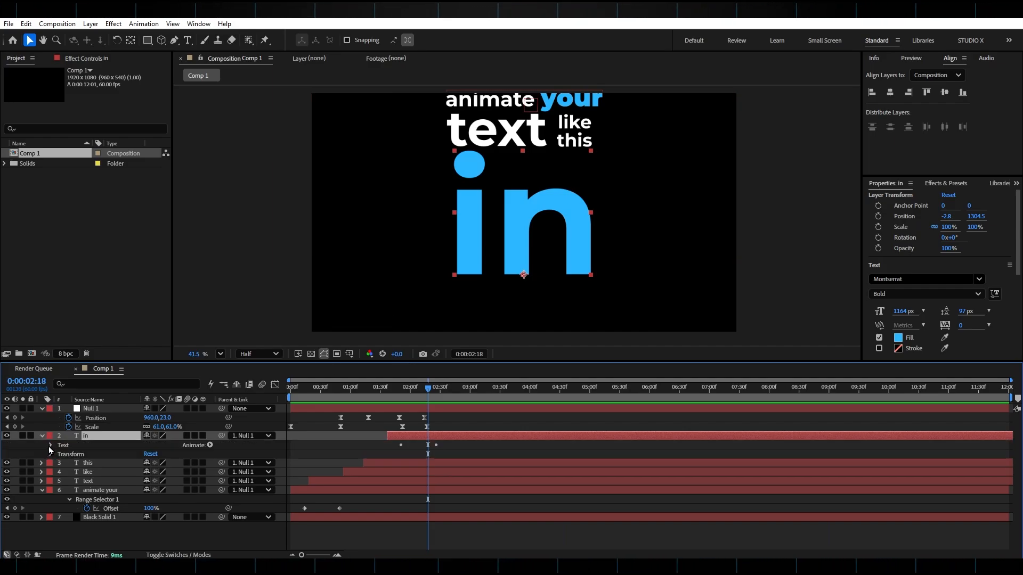
{"action": "left_click", "coordinate": [50, 446]}
{"action": "left_click", "coordinate": [59, 481]}
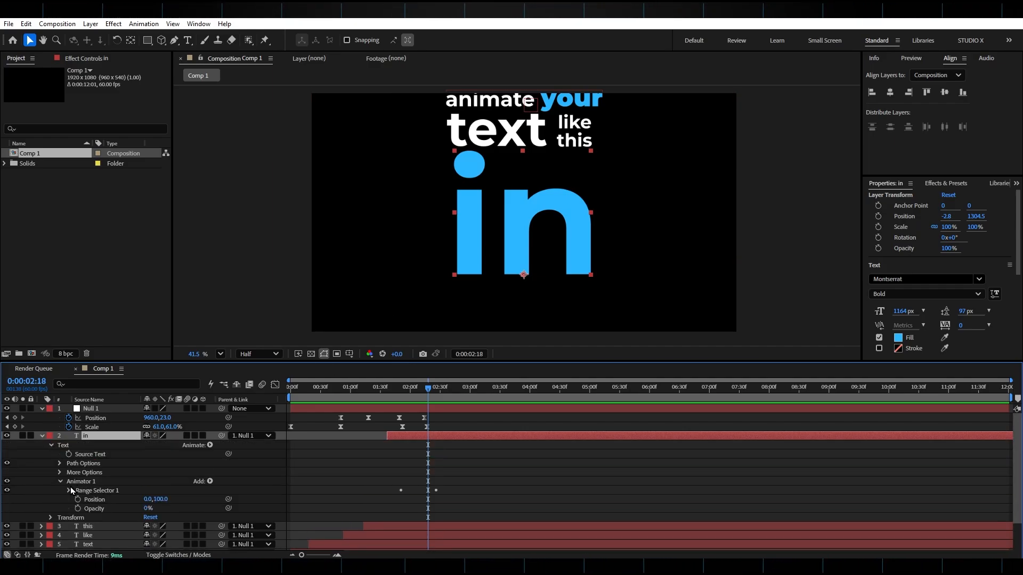
{"action": "left_click", "coordinate": [68, 490]}
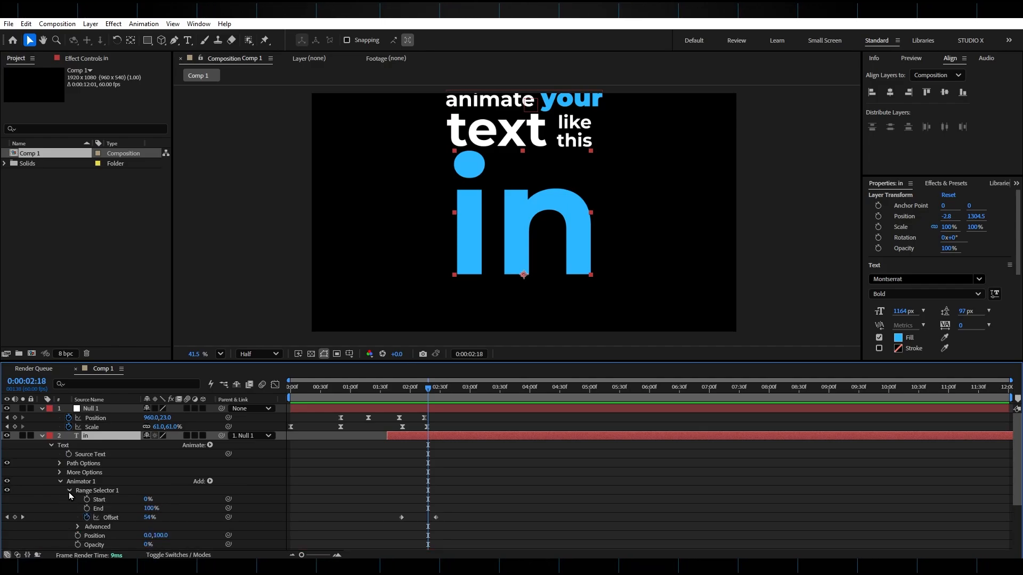
{"action": "left_click", "coordinate": [78, 527]}
{"action": "scroll", "coordinate": [77, 526], "scroll_direction": "down", "scroll_amount": 2}
{"action": "scroll", "coordinate": [60, 476], "scroll_direction": "down", "scroll_amount": 3}
{"action": "scroll", "coordinate": [60, 476], "scroll_direction": "up", "scroll_amount": 1}
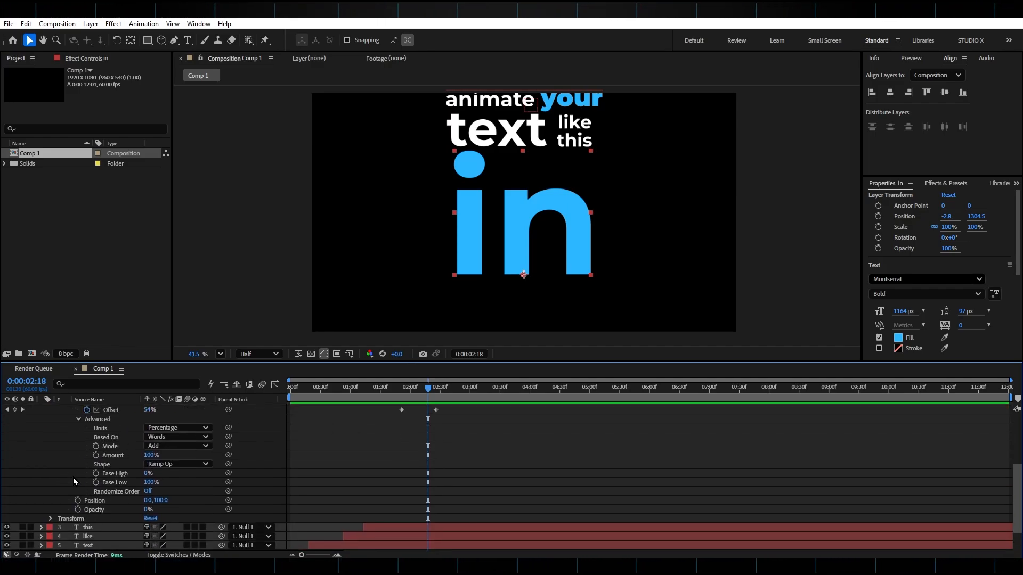
{"action": "left_click", "coordinate": [182, 439]}
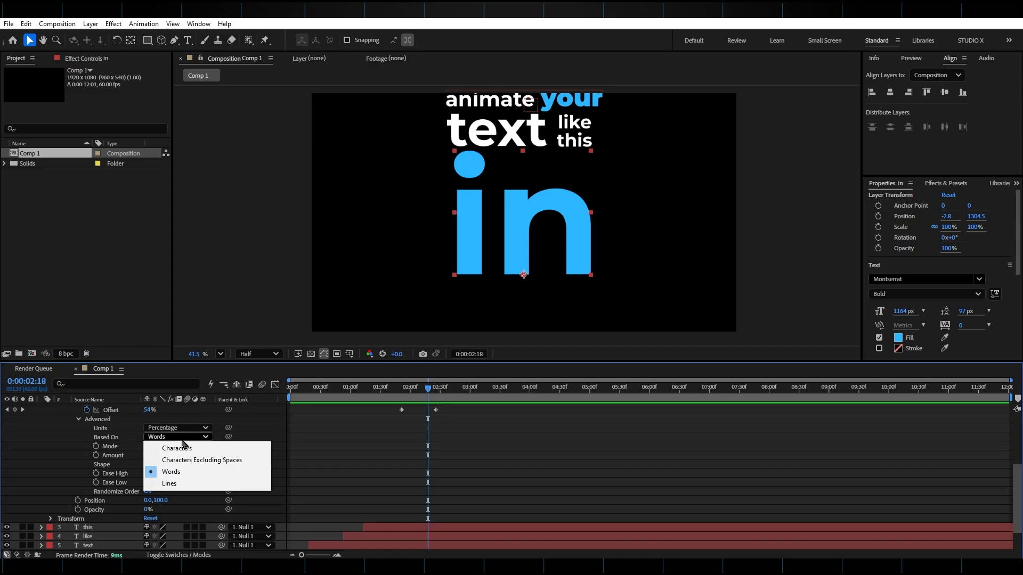
{"action": "left_click", "coordinate": [187, 452]}
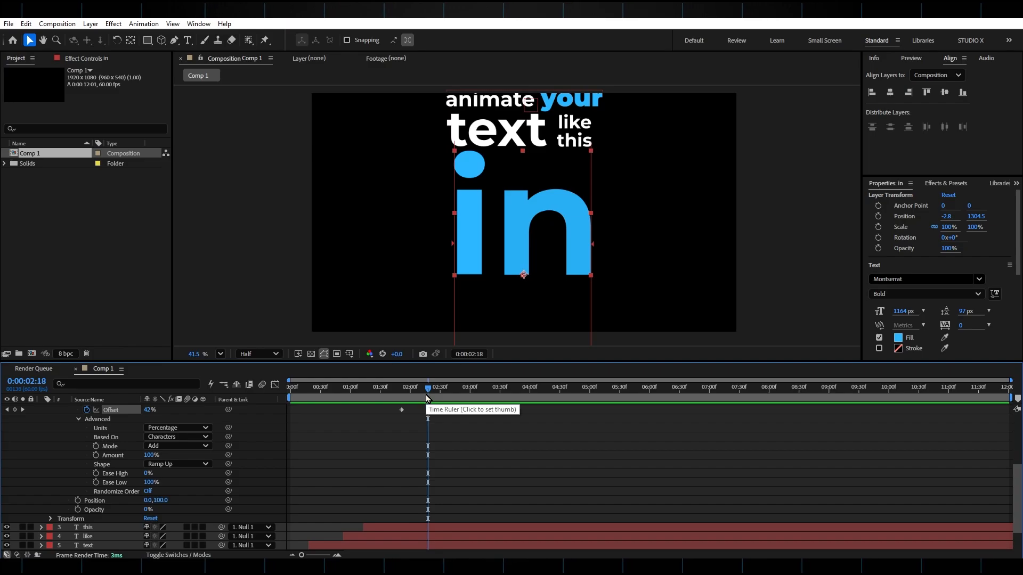
{"action": "mouse_move", "coordinate": [421, 394]}
{"action": "left_mouse_down"}
{"action": "mouse_move", "coordinate": [411, 396]}
{"action": "mouse_move", "coordinate": [424, 393]}
{"action": "left_mouse_up"}
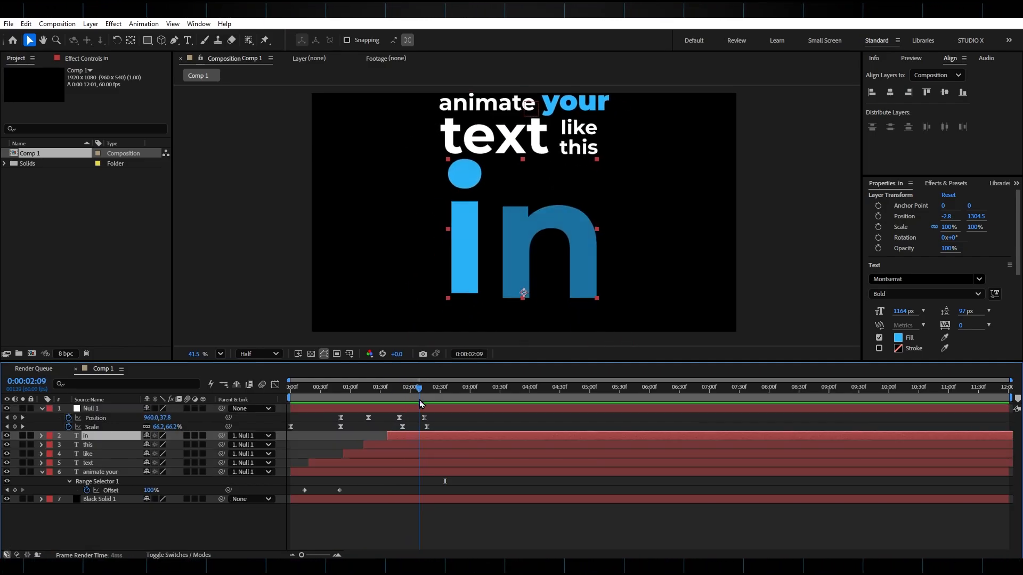
{"action": "left_click_drag", "start_coordinate": [420, 404], "coordinate": [438, 387]}
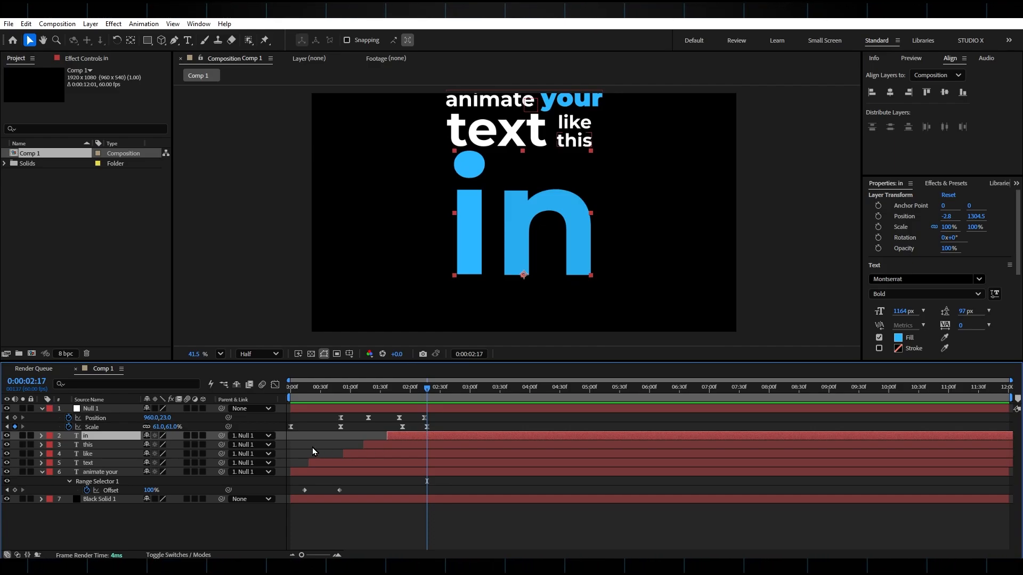
Duplicate "in" as white "after effects" text beside it at 4643.5, 1312.4, styled in ExtraBold at 1175 px.
{"action": "key", "text": "ctrl+d"}
{"action": "left_click_drag", "start_coordinate": [341, 229], "coordinate": [858, 226]}
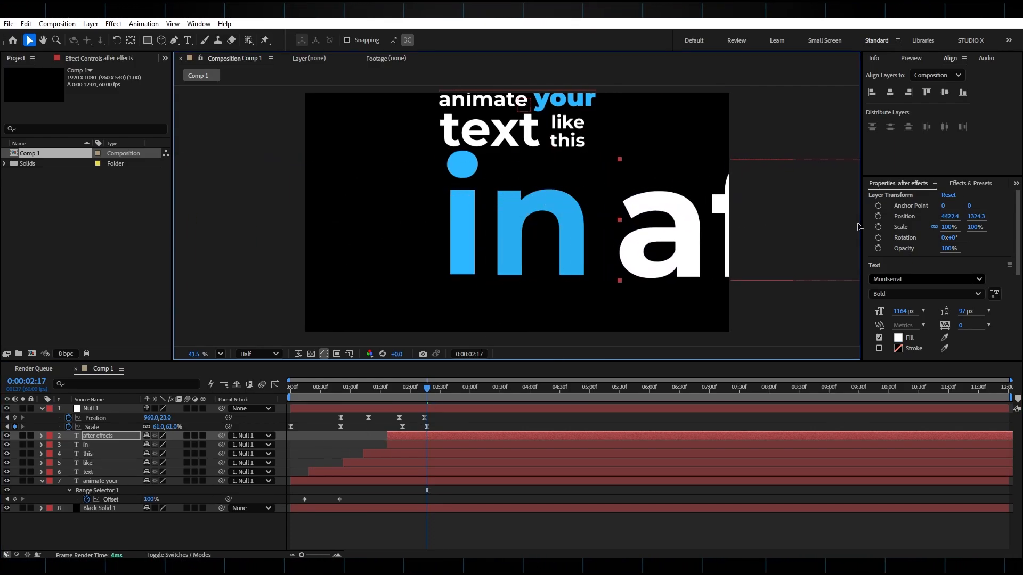
{"action": "double_click", "coordinate": [714, 245]}
{"action": "left_click_drag", "start_coordinate": [903, 313], "coordinate": [919, 301]}
{"action": "left_click", "coordinate": [916, 298]}
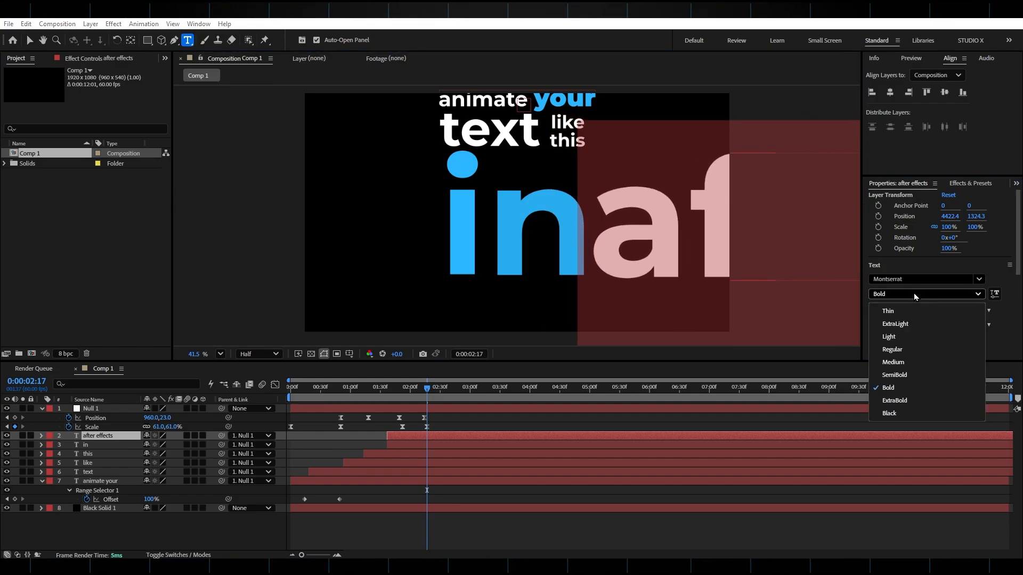
{"action": "left_click", "coordinate": [895, 413]}
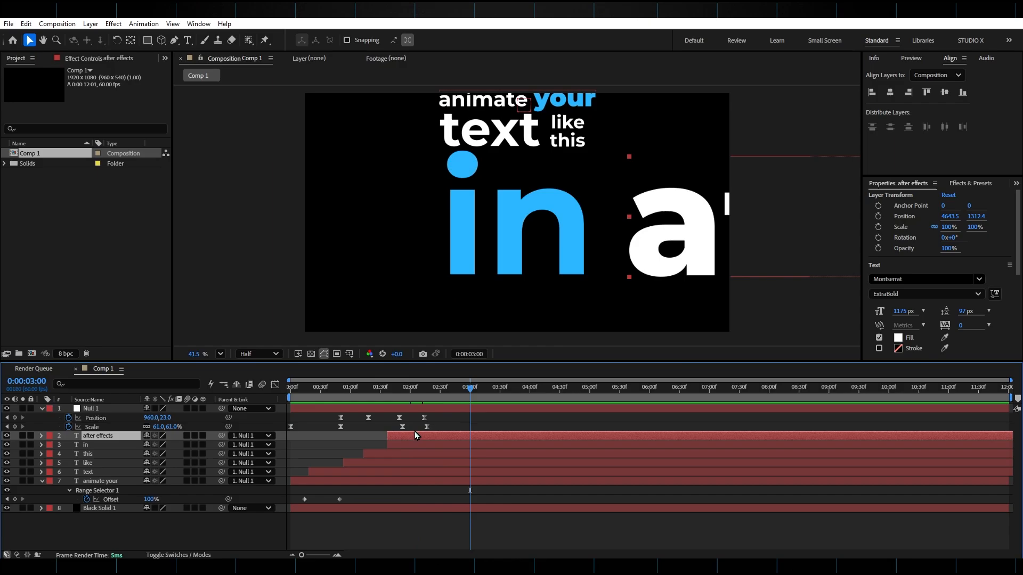
Shift the "after effects" layer to start at about 0:00:02:12 and scrub through its reveal.
{"action": "left_click_drag", "start_coordinate": [410, 439], "coordinate": [446, 439]}
{"action": "left_click_drag", "start_coordinate": [405, 390], "coordinate": [452, 389]}
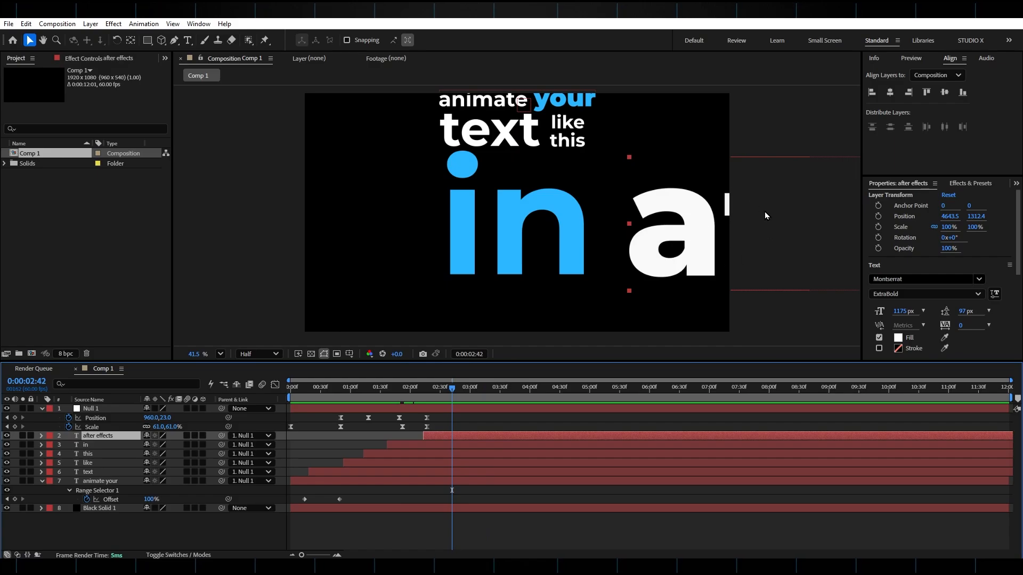
Add a Position keyframe to the null at 0:00:02:37, keeping its current value.
{"action": "left_click", "coordinate": [446, 409]}
{"action": "key", "text": "Page_Up"}
{"action": "key", "text": "Page_Up"}
{"action": "key", "text": "Page_Up"}
{"action": "key", "text": "Page_Up"}
{"action": "key", "text": "Page_Up"}
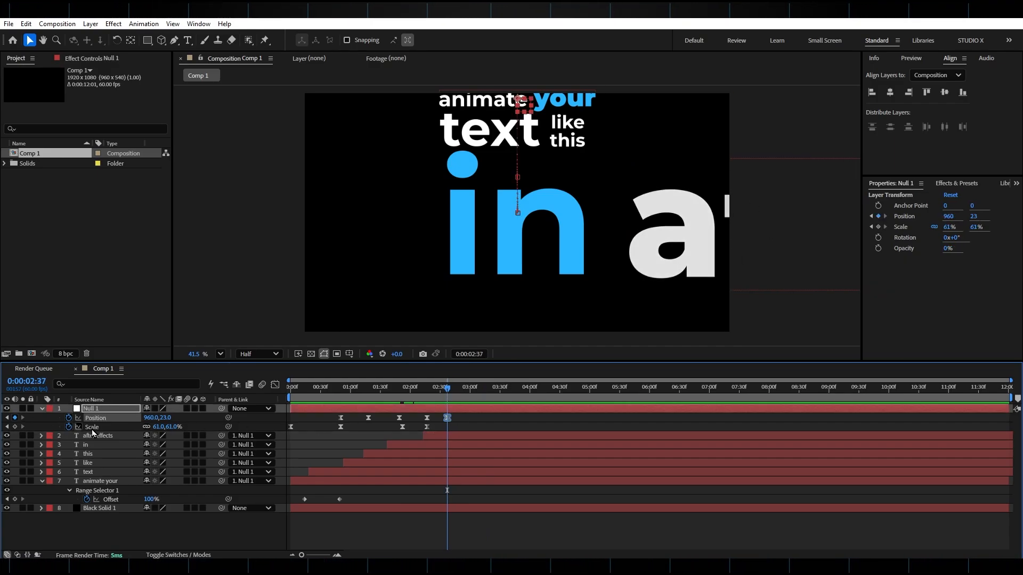
Add keyframes to the null at 0:00:03:08 with a scale of 24% and a position of 195, 410.
{"action": "left_click_drag", "start_coordinate": [456, 394], "coordinate": [461, 394]}
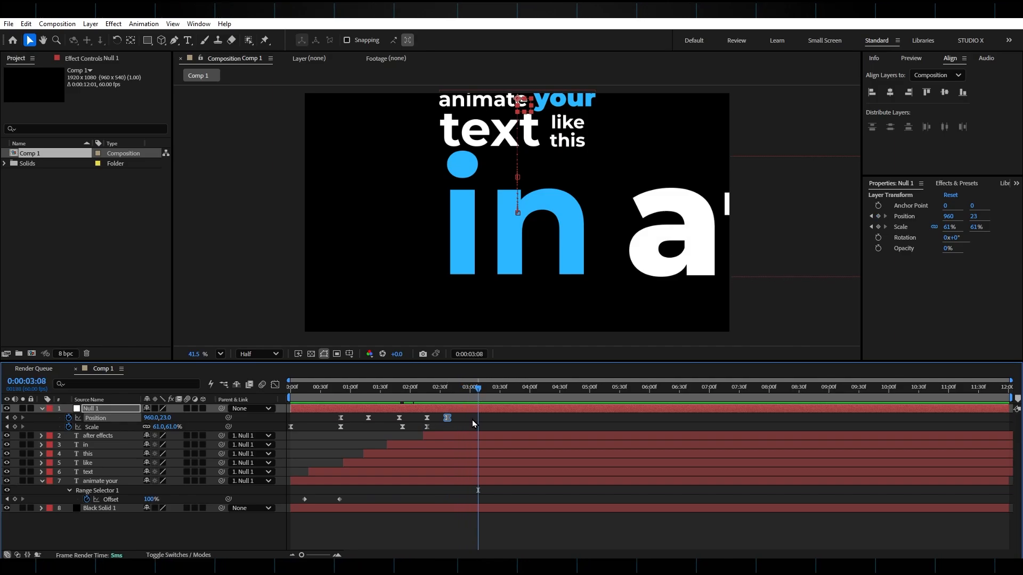
{"action": "left_click_drag", "start_coordinate": [154, 417], "coordinate": [6, 421]}
{"action": "left_click_drag", "start_coordinate": [157, 428], "coordinate": [687, 405]}
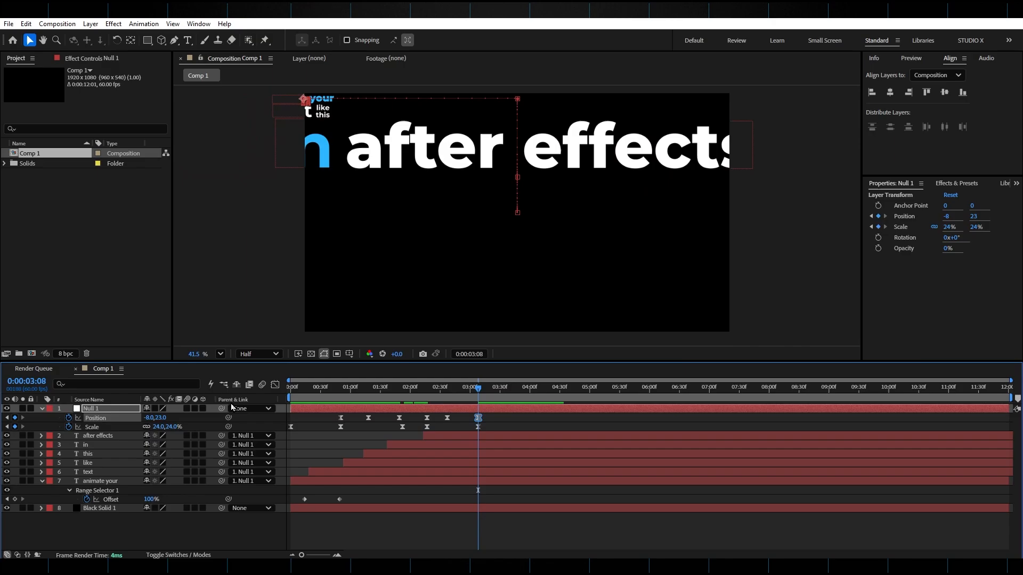
{"action": "left_click_drag", "start_coordinate": [164, 419], "coordinate": [255, 414]}
Shorten the "after effects" text to "after", enlarge it to 1296 px at 128.6% scale, and place it right beside "in".
{"action": "double_click", "coordinate": [97, 435]}
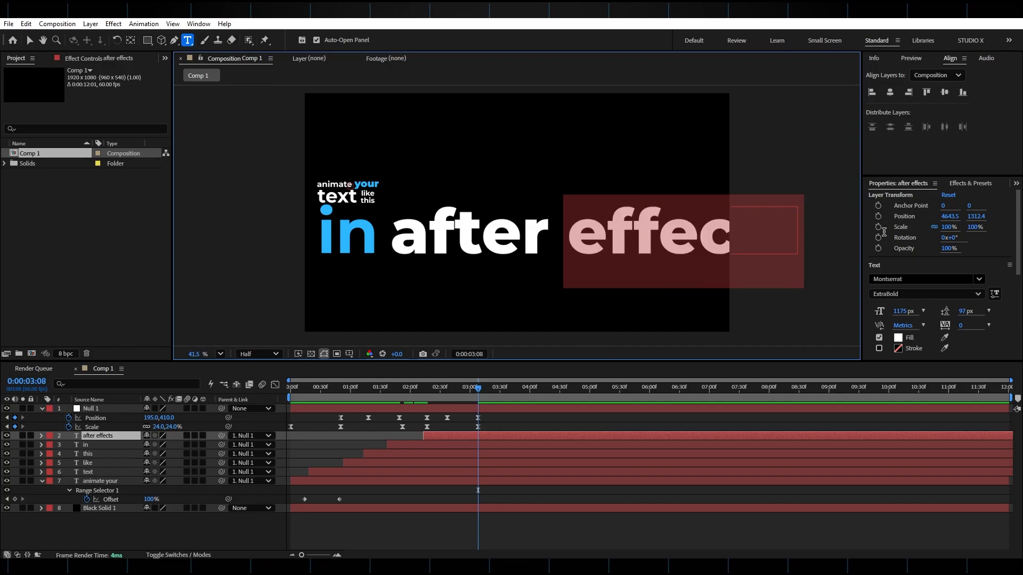
{"action": "key", "text": "BackSpace"}
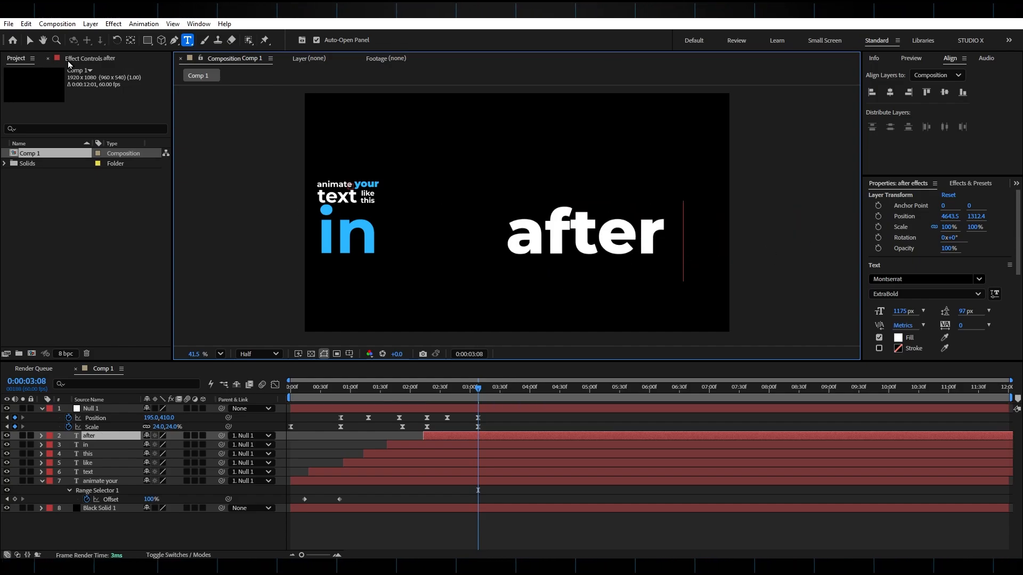
{"action": "left_click", "coordinate": [31, 41]}
{"action": "left_click_drag", "start_coordinate": [604, 240], "coordinate": [487, 241]}
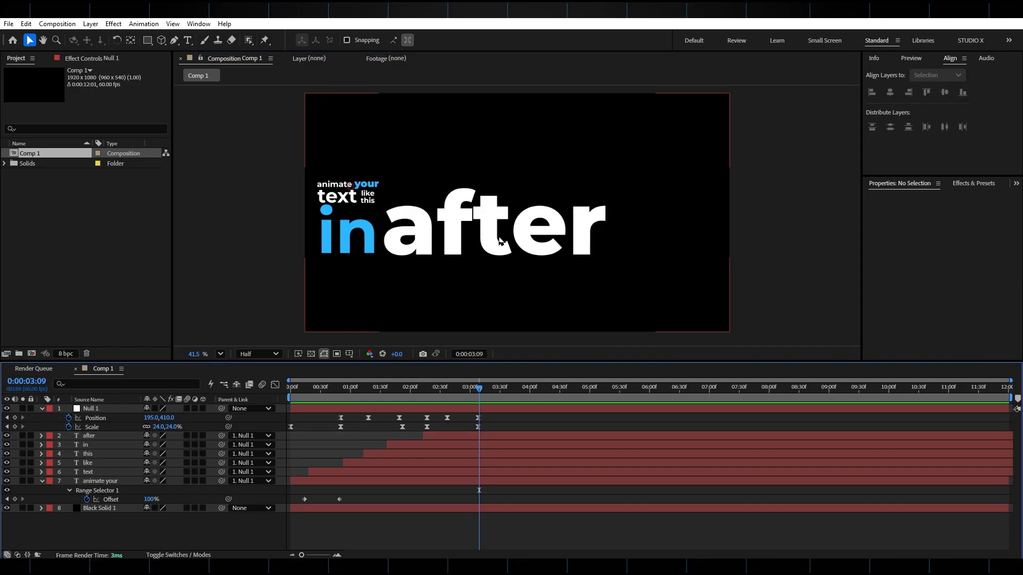
Set the null's position to 380, 410 at 0:00:03:08 to center the words, and scrub through the move.
{"action": "left_click", "coordinate": [477, 408]}
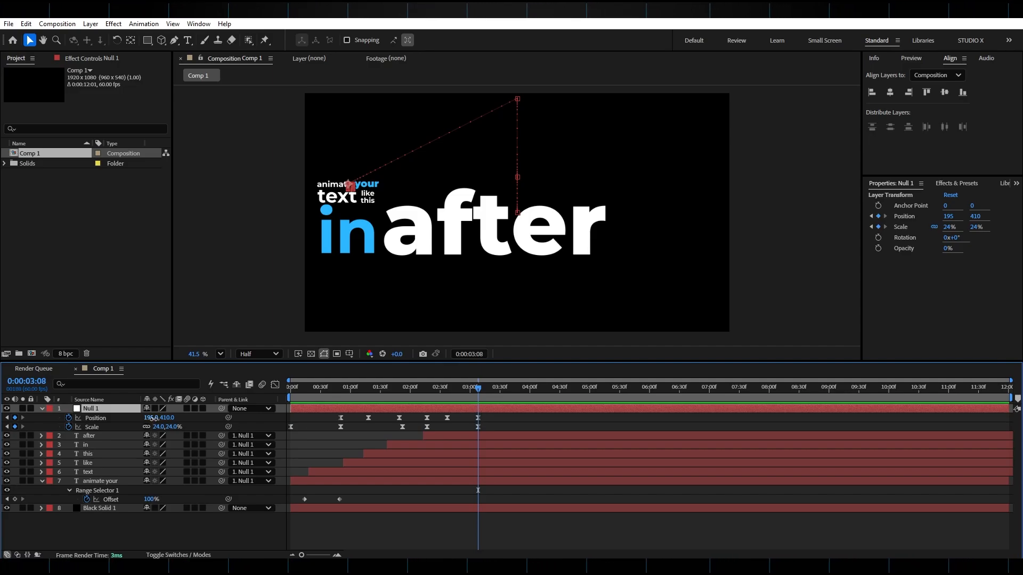
{"action": "left_click_drag", "start_coordinate": [153, 419], "coordinate": [395, 435]}
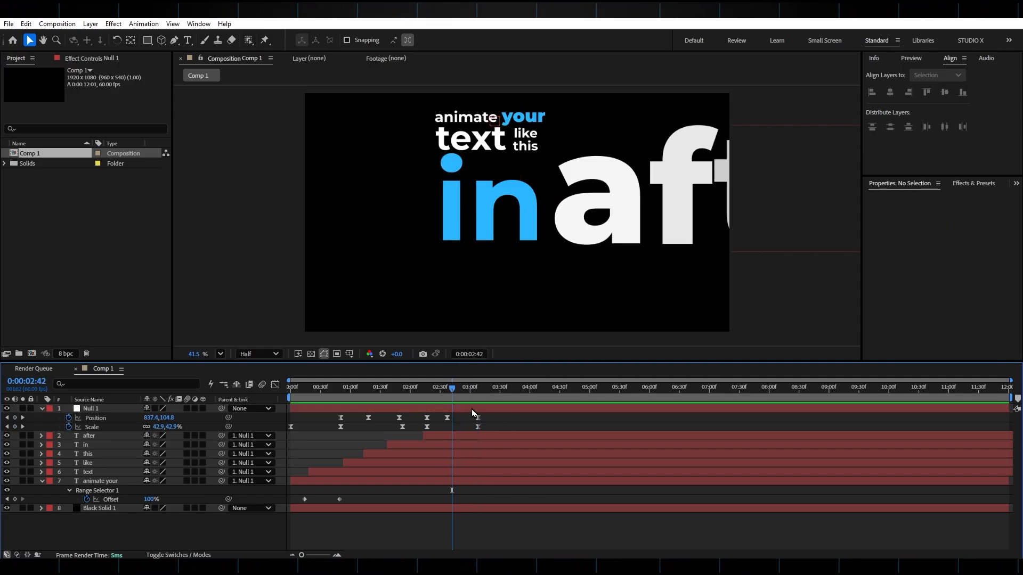
{"action": "left_click", "coordinate": [472, 409]}
{"action": "left_click", "coordinate": [459, 394]}
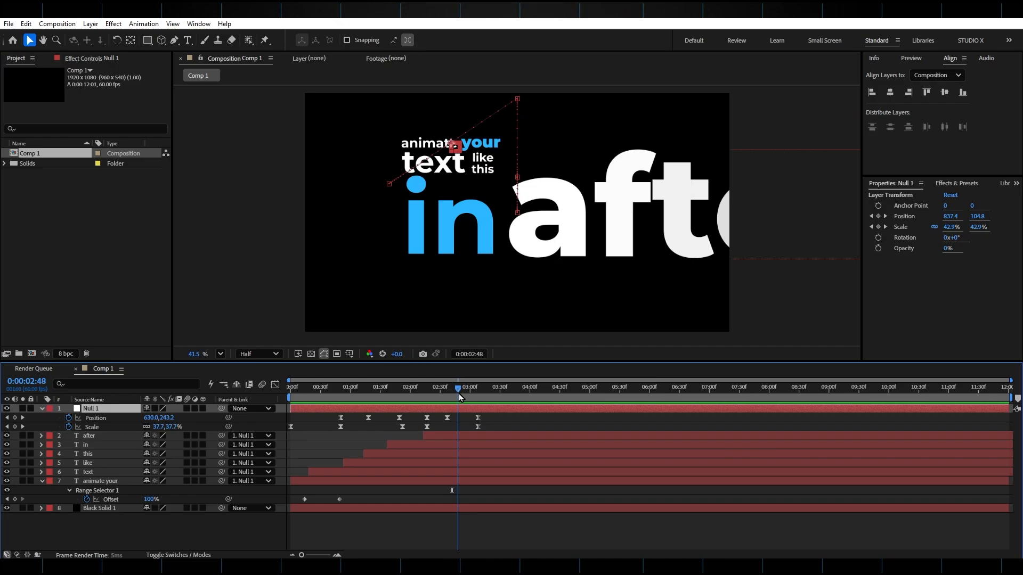
{"action": "left_click_drag", "start_coordinate": [459, 394], "coordinate": [469, 395]}
Reshape the speed curve of the null's last Position move in the Graph Editor so it starts slowly and peaks later.
{"action": "left_click", "coordinate": [275, 385]}
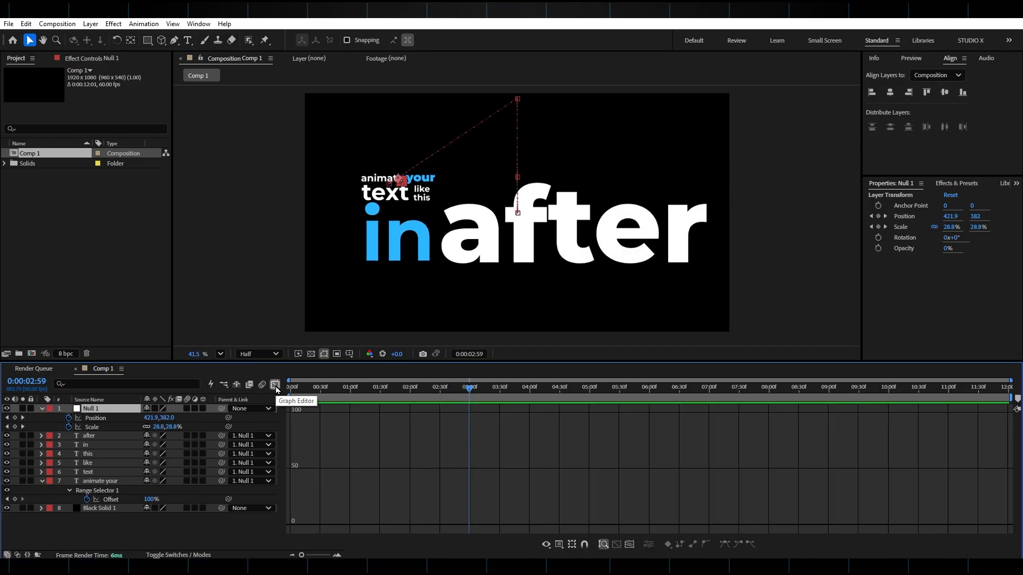
{"action": "left_click", "coordinate": [104, 419]}
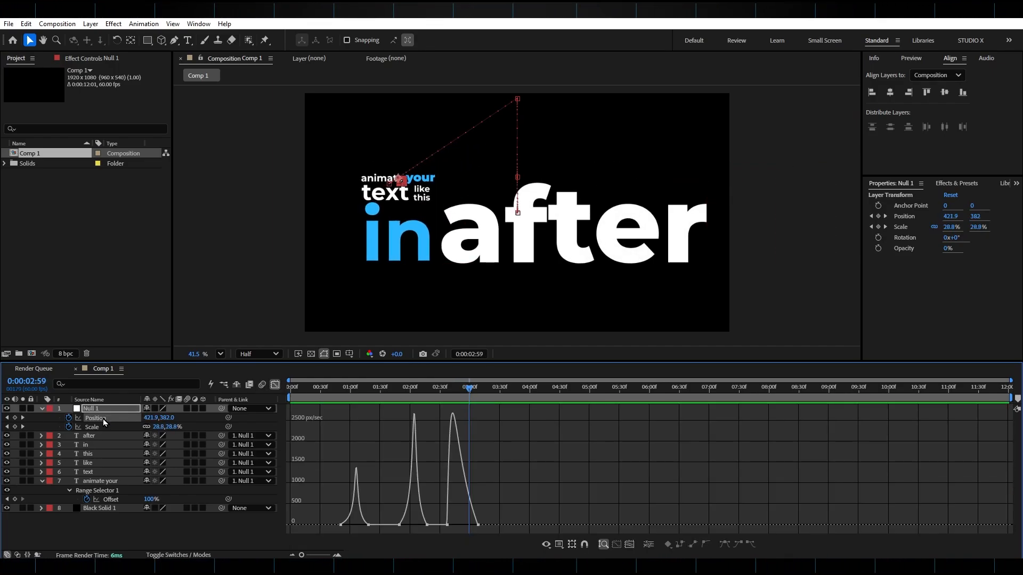
{"action": "left_click", "coordinate": [448, 525]}
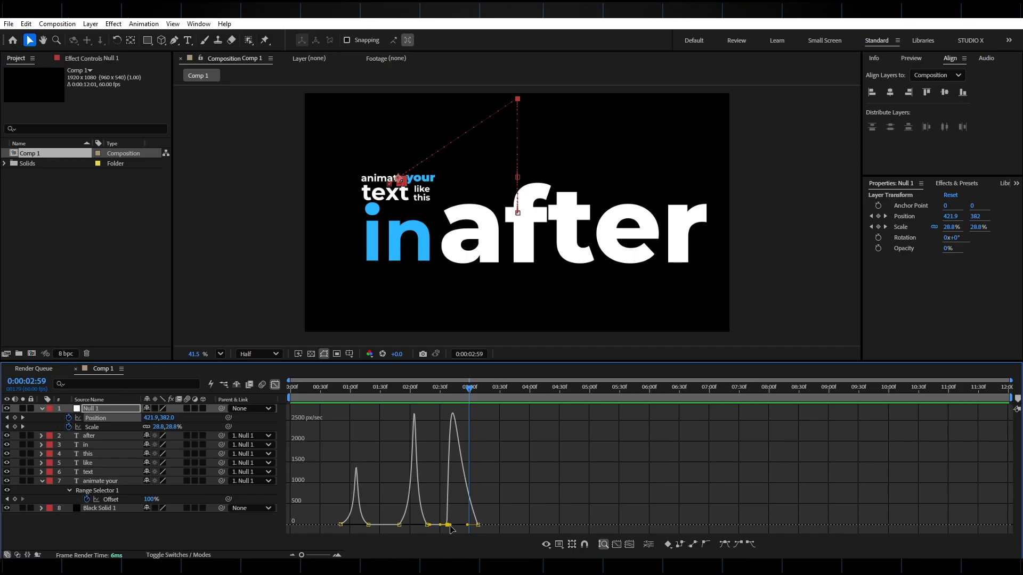
{"action": "left_click_drag", "start_coordinate": [450, 529], "coordinate": [465, 530]}
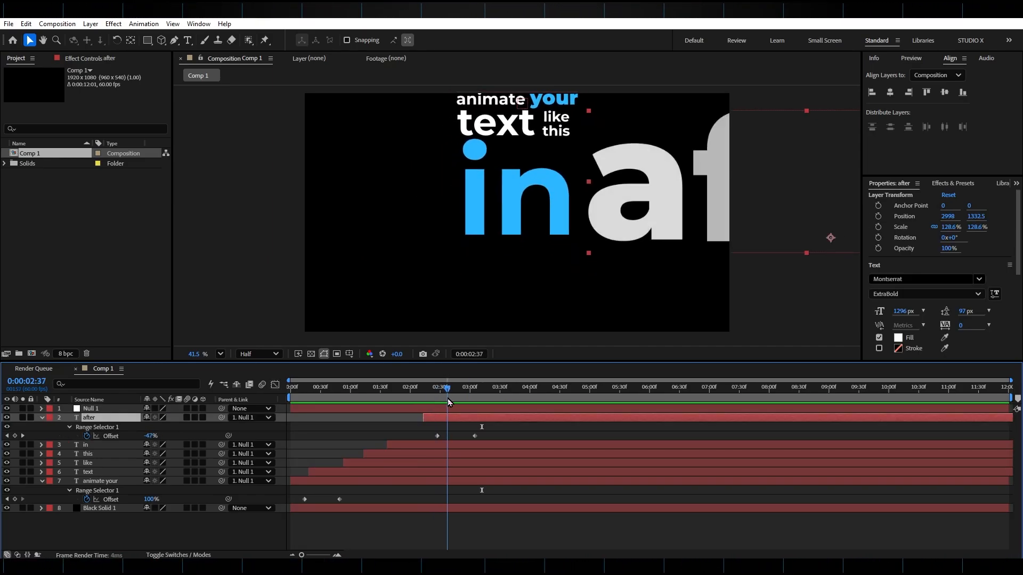
Shift the "after" layer to start at about 0:00:02:29 and move its last Offset keyframe to about 0:00:03:42.
{"action": "left_click_drag", "start_coordinate": [448, 398], "coordinate": [468, 401]}
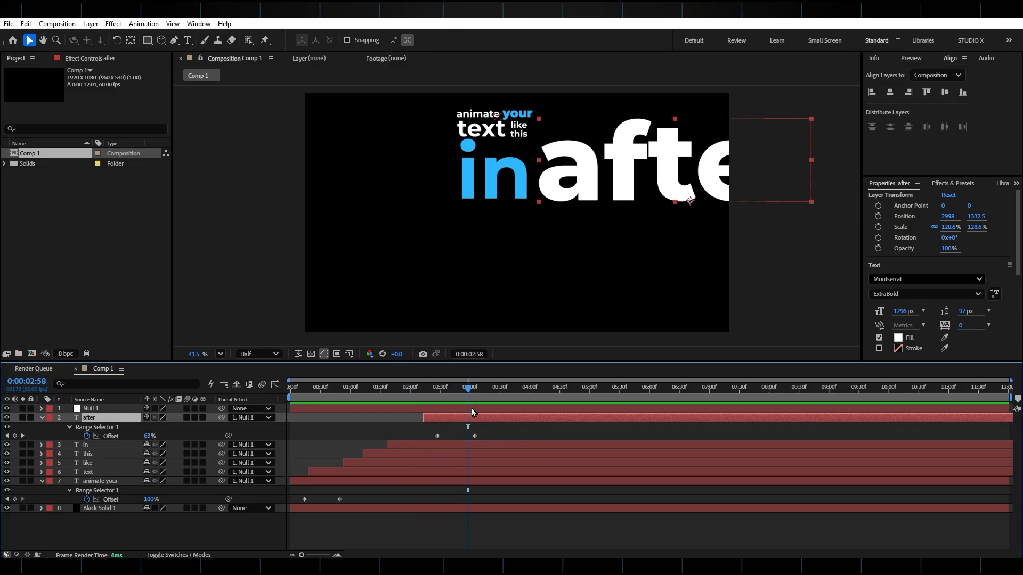
{"action": "left_click_drag", "start_coordinate": [476, 420], "coordinate": [512, 436]}
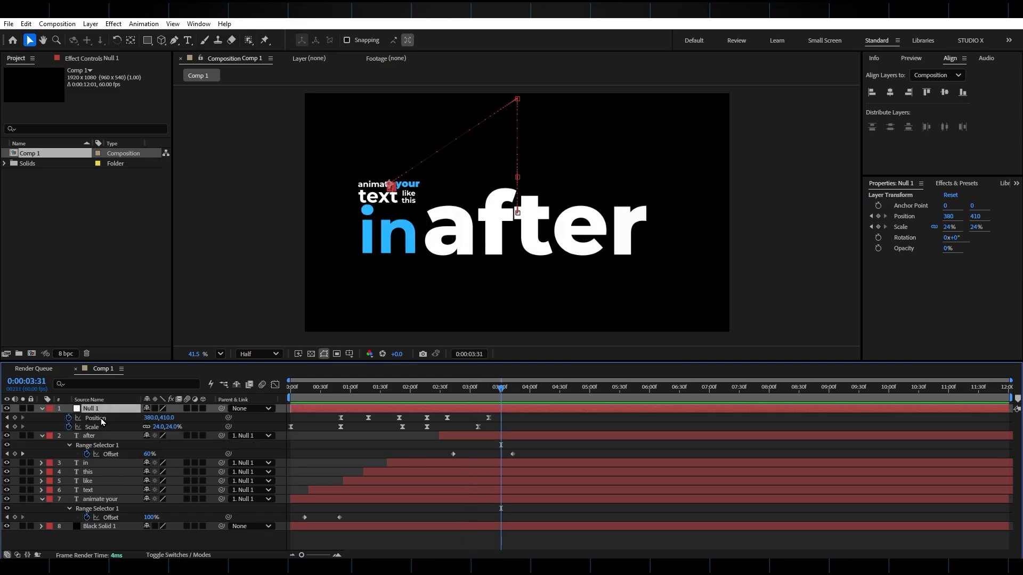
Refine the timing and easing of the null's Position and Scale keyframes together in the Graph Editor, and play the animation.
{"action": "left_click", "coordinate": [101, 418]}
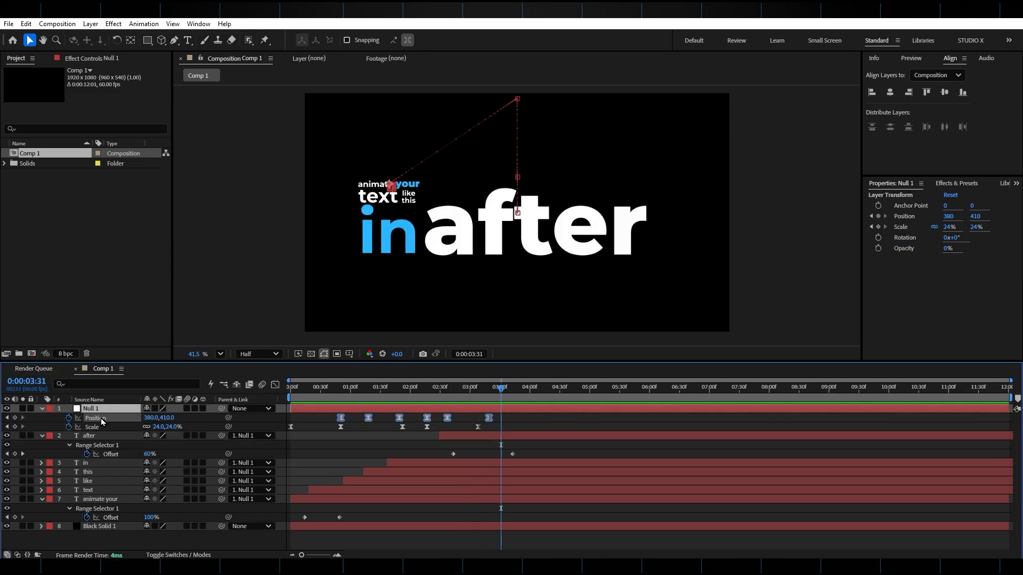
{"action": "left_click", "coordinate": [98, 427], "text": "shift"}
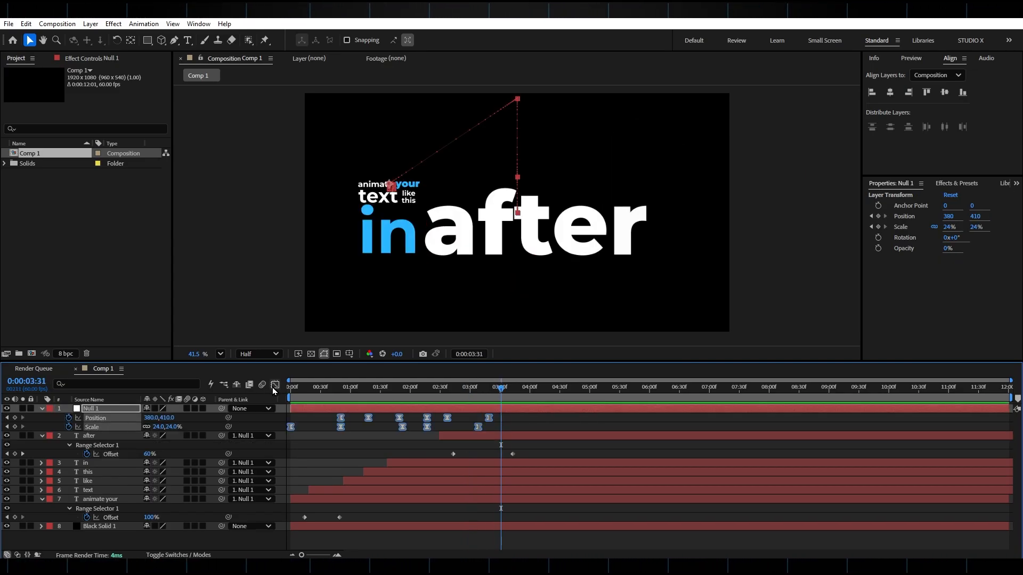
{"action": "left_click", "coordinate": [274, 387]}
{"action": "left_click_drag", "start_coordinate": [491, 519], "coordinate": [498, 520]}
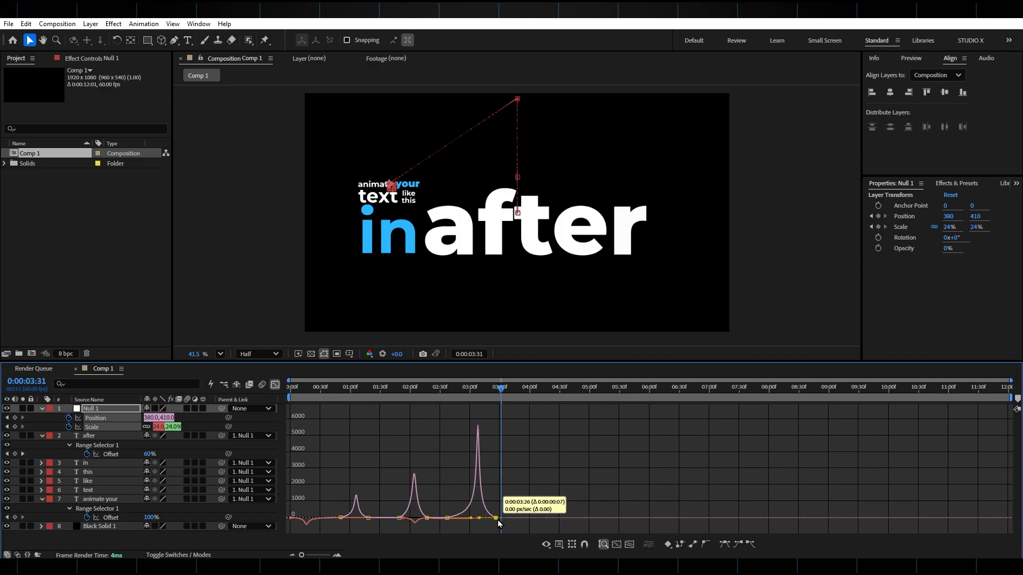
{"action": "left_click", "coordinate": [428, 517]}
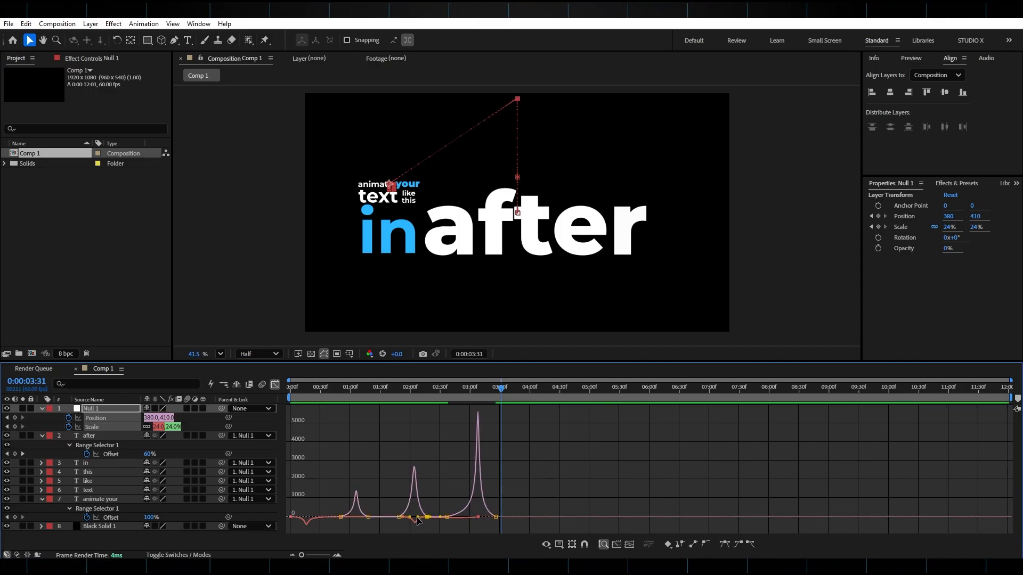
{"action": "left_click_drag", "start_coordinate": [418, 519], "coordinate": [408, 520]}
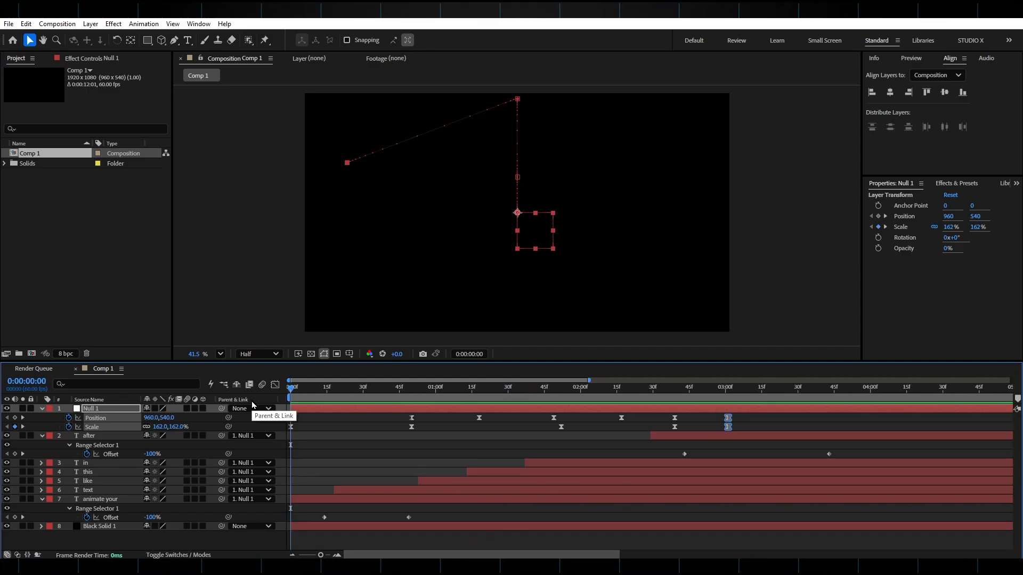
{"action": "key", "text": "space"}
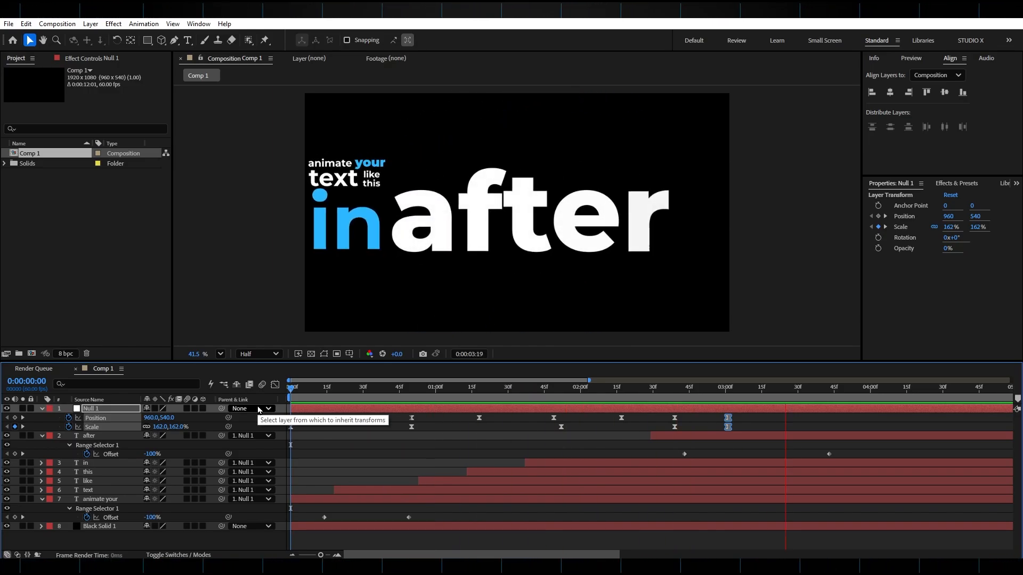
Duplicate the "after" text layer and shift the copy to start slightly later on the timeline.
{"action": "key", "text": "space"}
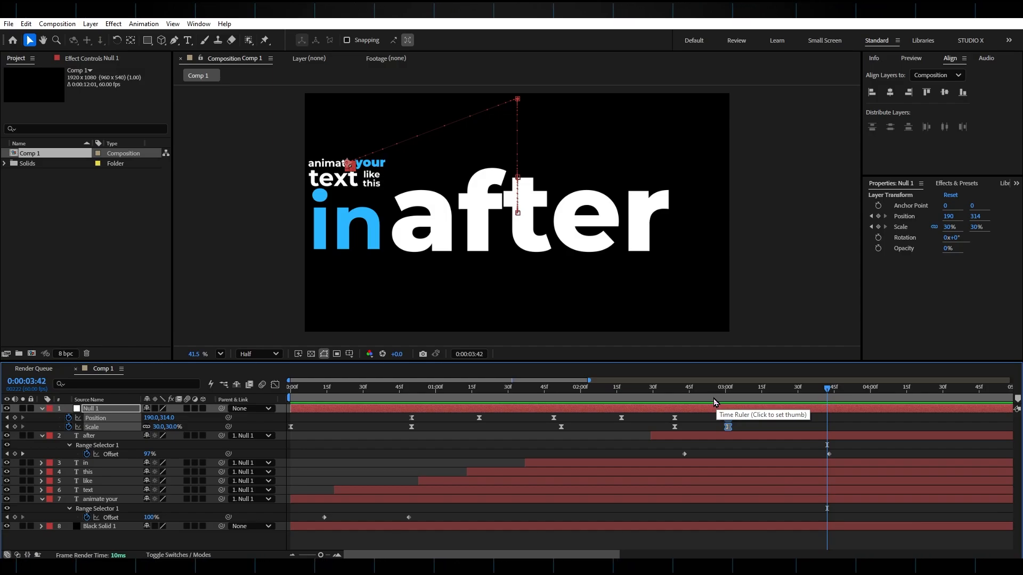
{"action": "mouse_move", "coordinate": [708, 397]}
{"action": "left_mouse_down"}
{"action": "mouse_move", "coordinate": [354, 399]}
{"action": "mouse_move", "coordinate": [725, 400]}
{"action": "left_mouse_up"}
{"action": "left_click", "coordinate": [712, 434]}
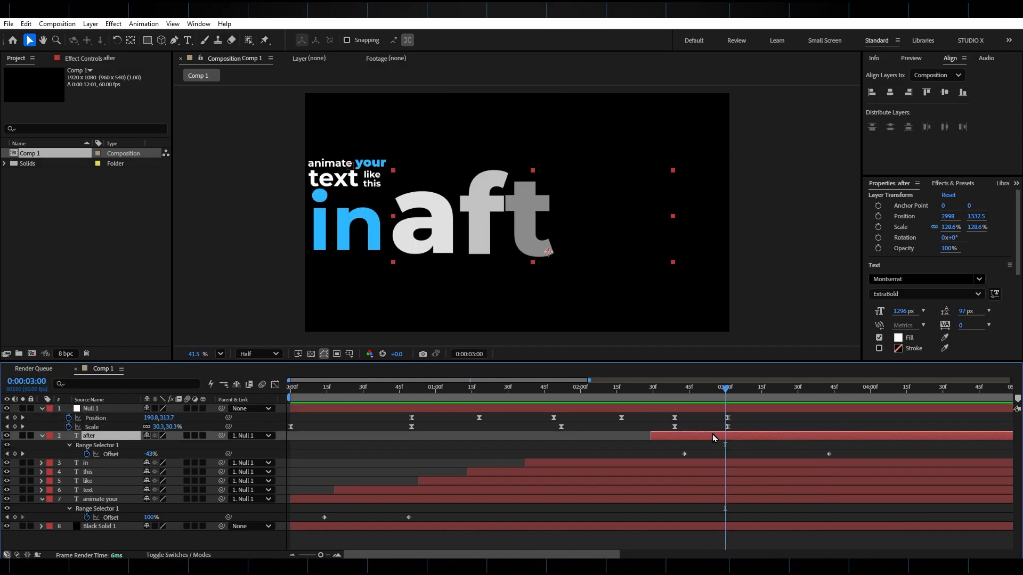
{"action": "key", "text": "ctrl+shift+d"}
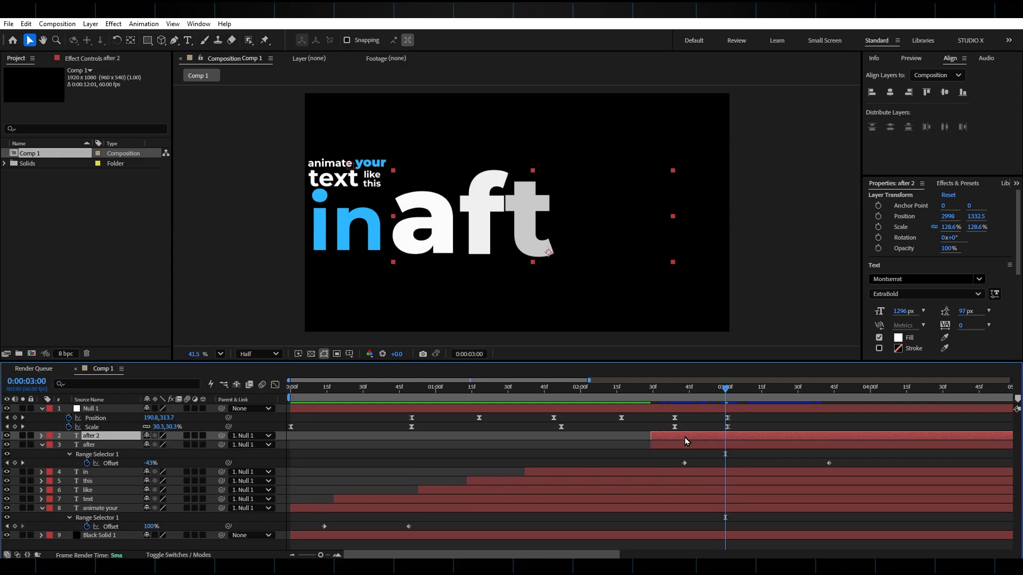
{"action": "key", "text": "space"}
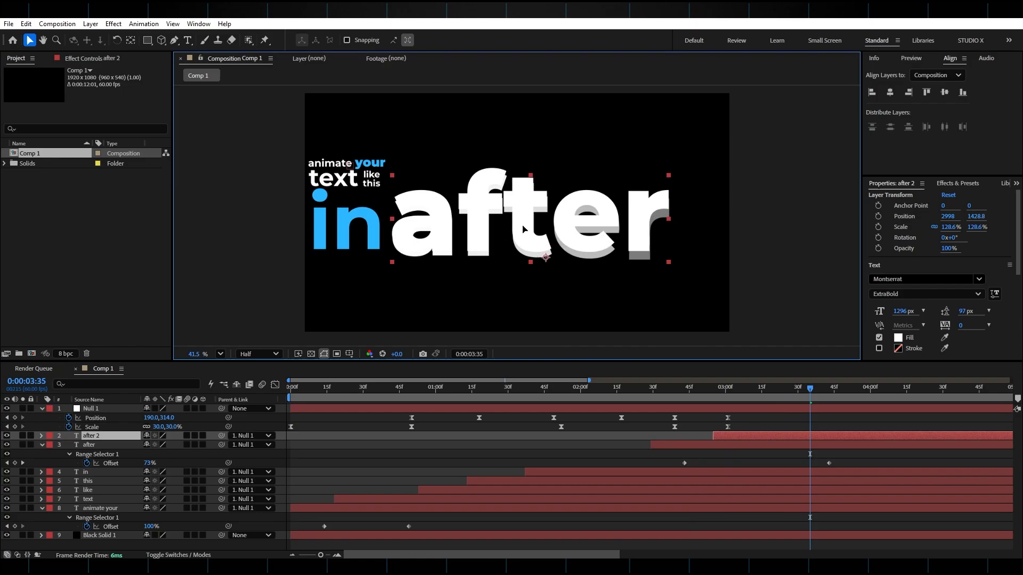
Move the duplicated word below "in after" in the composition and replace its text with "effects".
{"action": "left_click_drag", "start_coordinate": [536, 206], "coordinate": [465, 289]}
{"action": "double_click", "coordinate": [464, 289]}
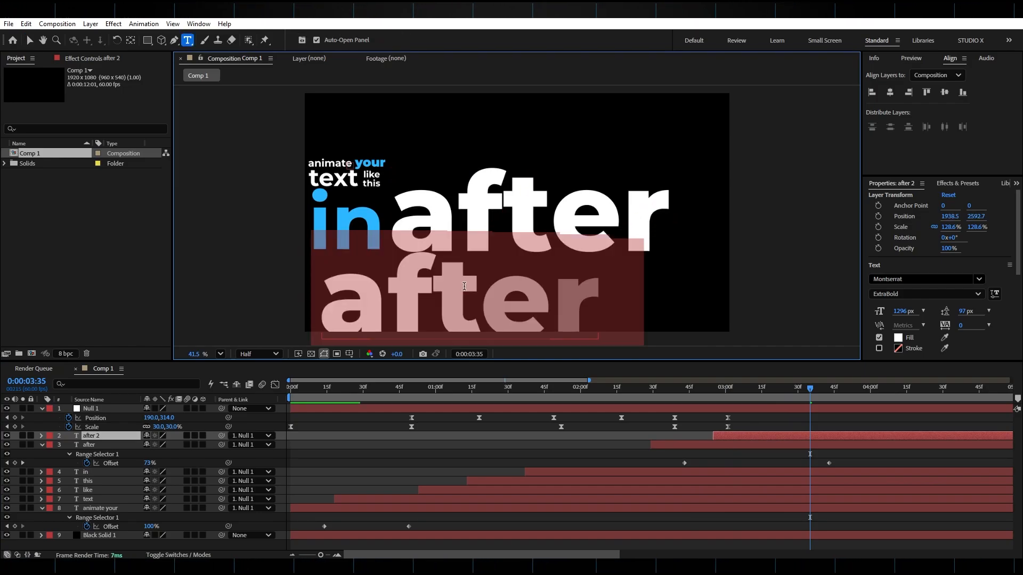
{"action": "type", "text": "effects"}
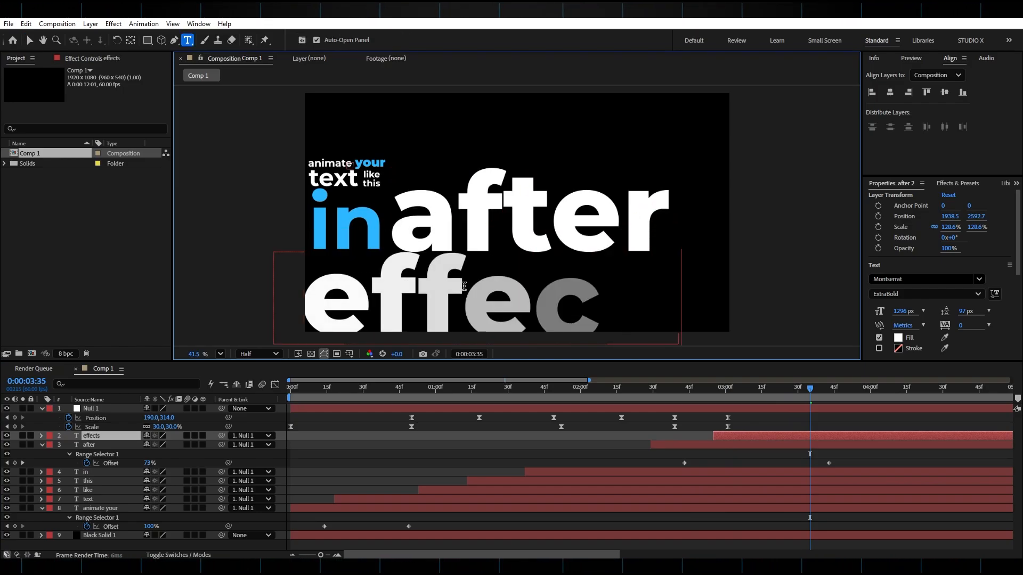
Fill the whole word "effects" with the blue sampled from the word "in".
{"action": "double_click", "coordinate": [507, 298]}
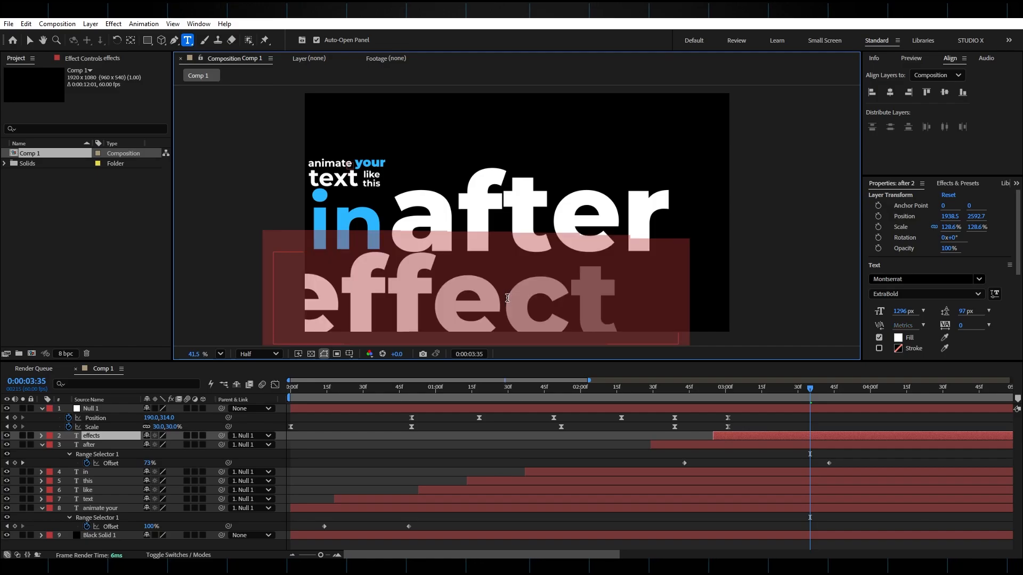
{"action": "left_click", "coordinate": [944, 338]}
{"action": "left_click", "coordinate": [375, 215]}
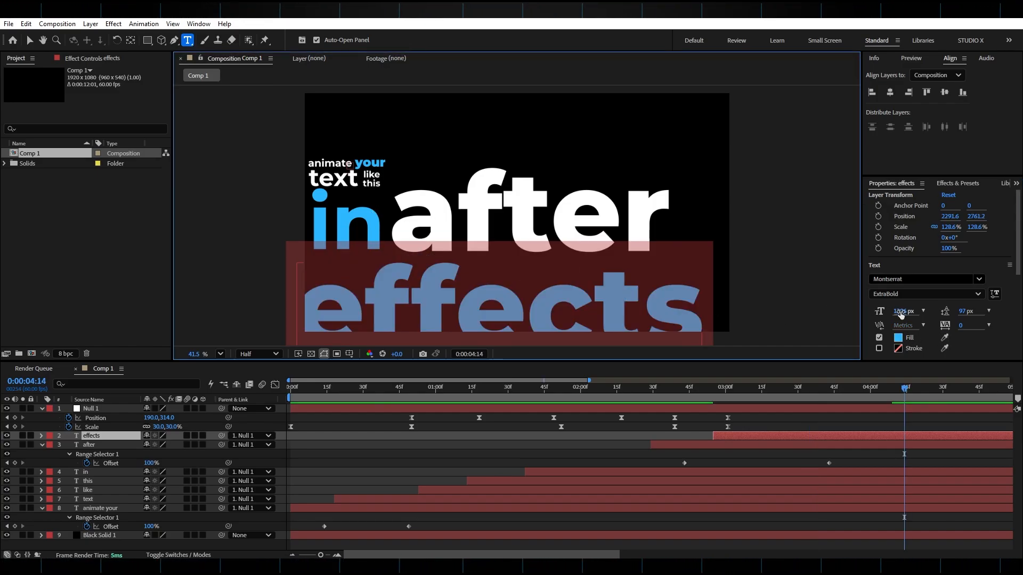
Reduce the font size of "effects" to 1177 px and reposition the word directly beneath "in after".
{"action": "left_click_drag", "start_coordinate": [900, 313], "coordinate": [843, 319]}
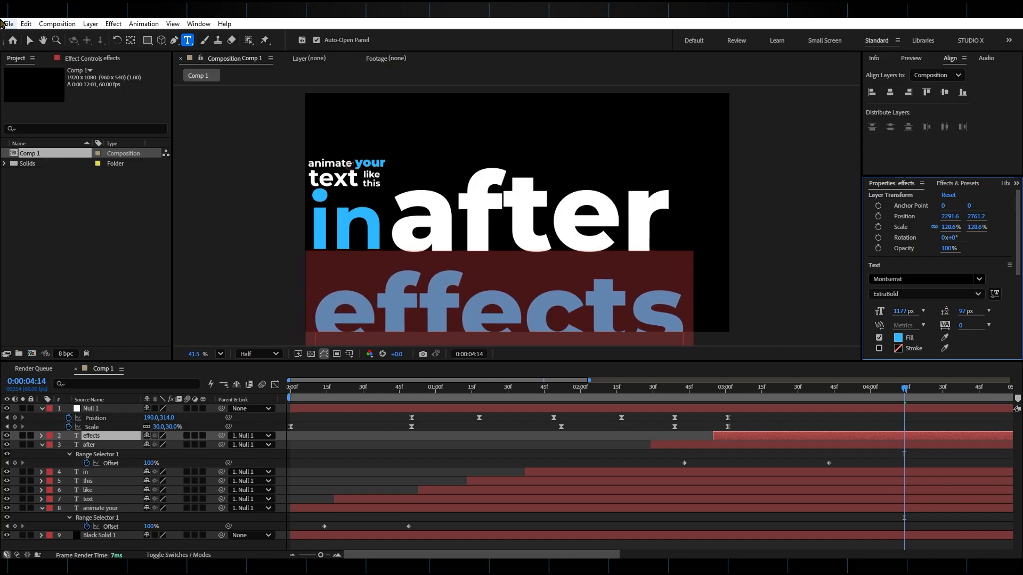
{"action": "left_click", "coordinate": [29, 40]}
{"action": "left_click_drag", "start_coordinate": [546, 295], "coordinate": [536, 289]}
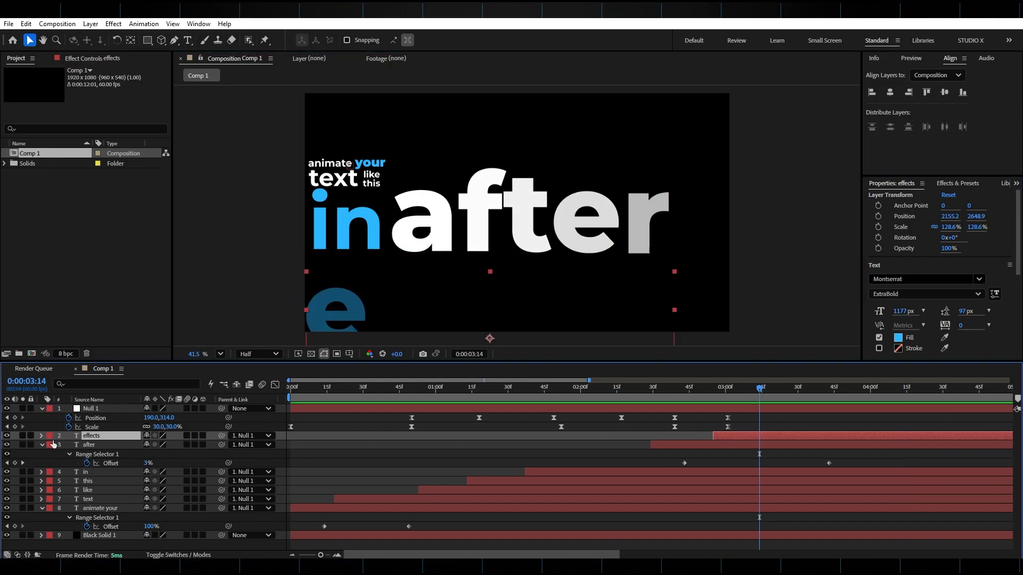
Set the "effects" layer's Range Selector 1 to be based on Words, and scrub through the word's reveal.
{"action": "left_click", "coordinate": [41, 436]}
{"action": "left_click", "coordinate": [51, 455]}
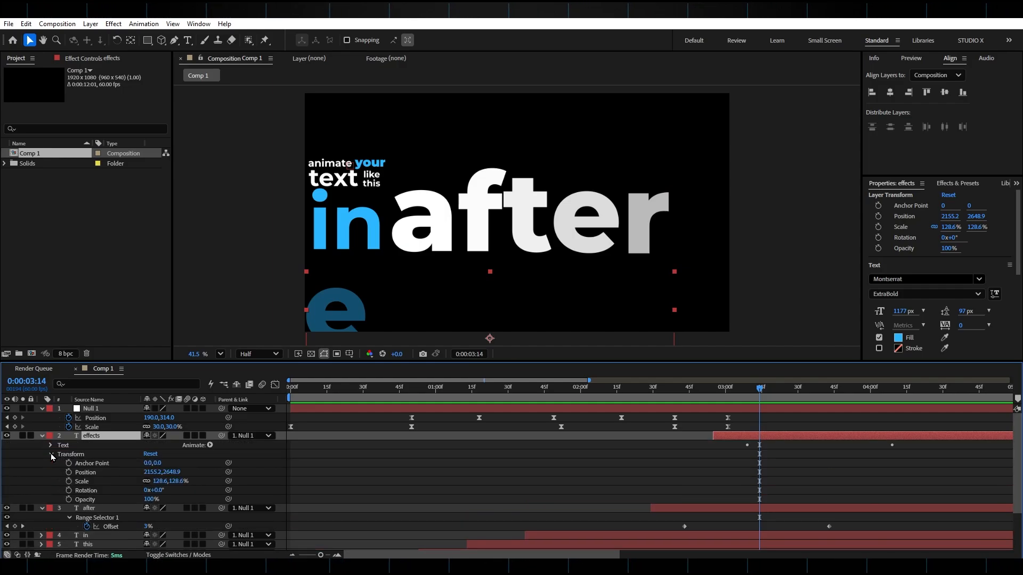
{"action": "left_click", "coordinate": [51, 454]}
{"action": "left_click", "coordinate": [51, 446]}
{"action": "left_click", "coordinate": [59, 481]}
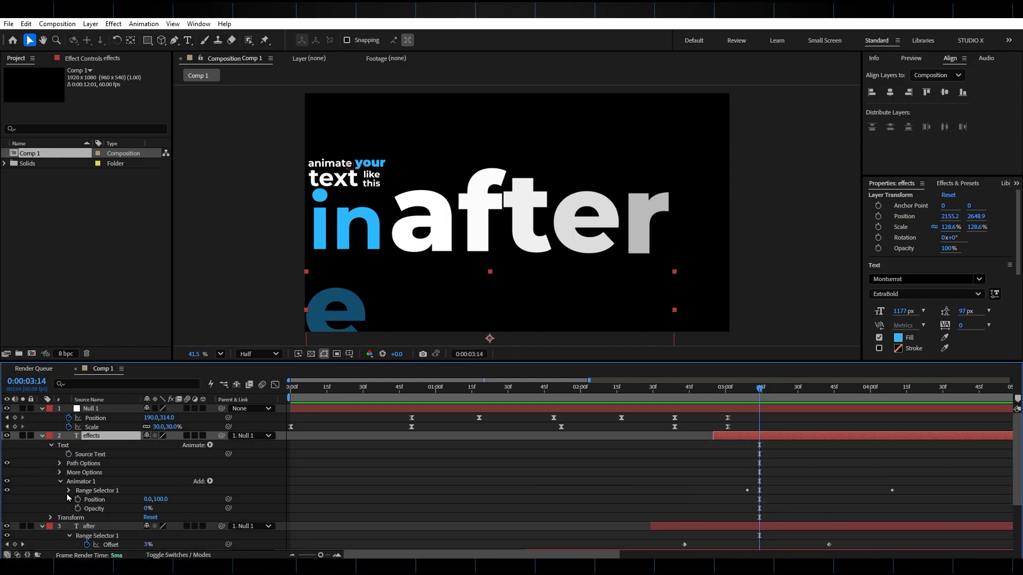
{"action": "left_click", "coordinate": [69, 490]}
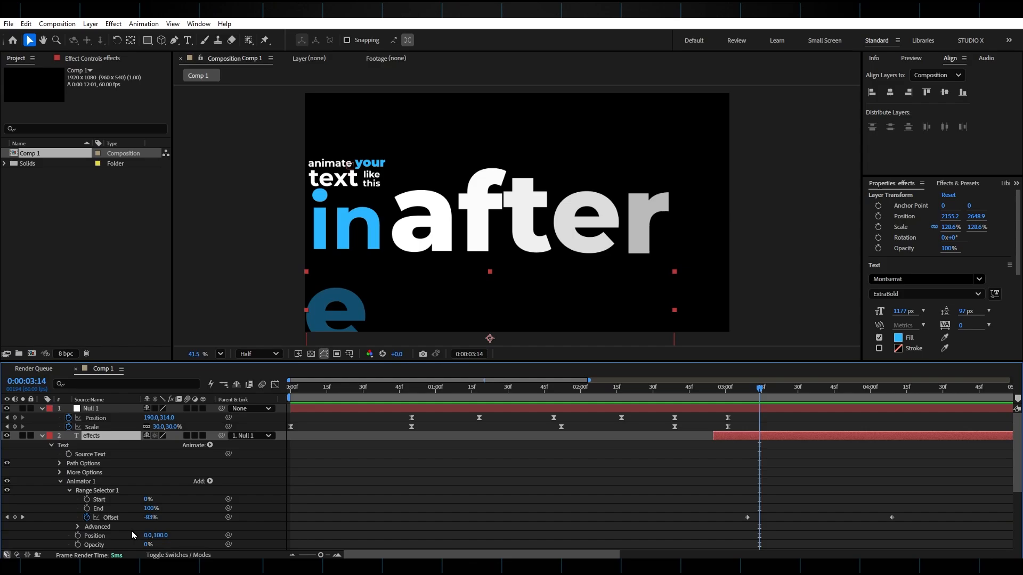
{"action": "scroll", "coordinate": [79, 472], "scroll_direction": "down", "scroll_amount": 3}
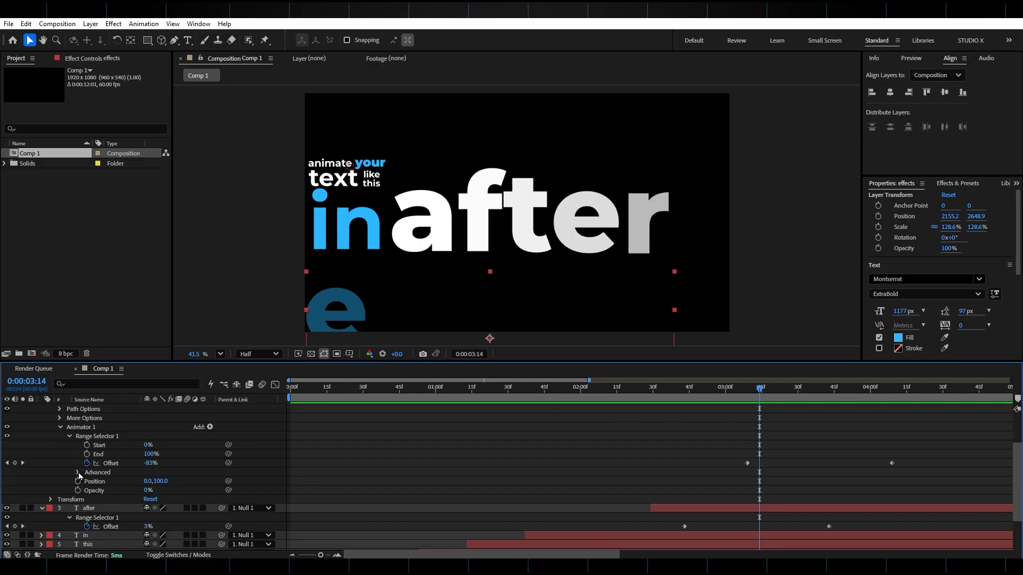
{"action": "left_click", "coordinate": [78, 472]}
{"action": "left_click", "coordinate": [156, 491]}
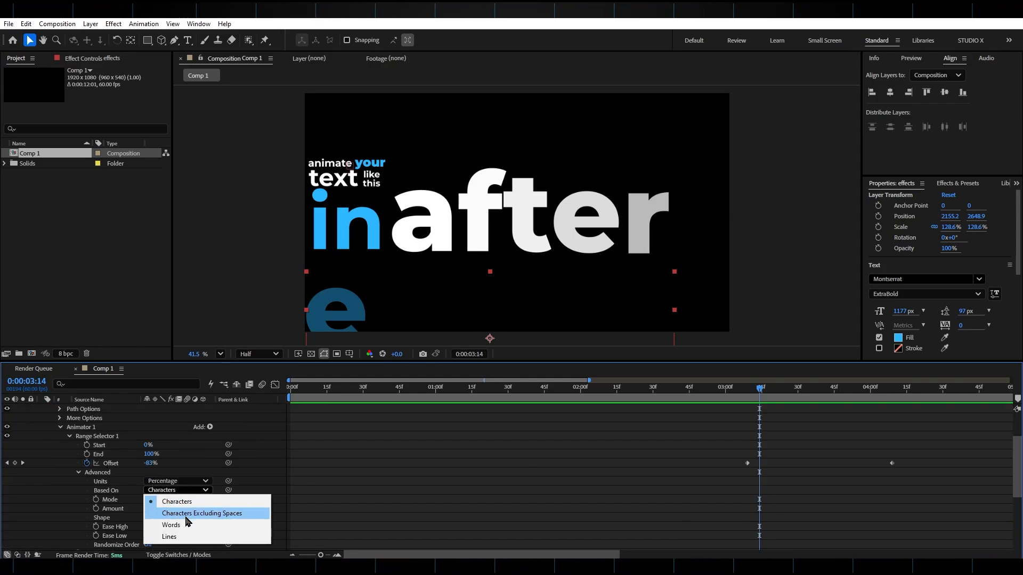
{"action": "left_click", "coordinate": [157, 524]}
{"action": "left_click", "coordinate": [748, 398]}
{"action": "left_click_drag", "start_coordinate": [748, 398], "coordinate": [862, 413]}
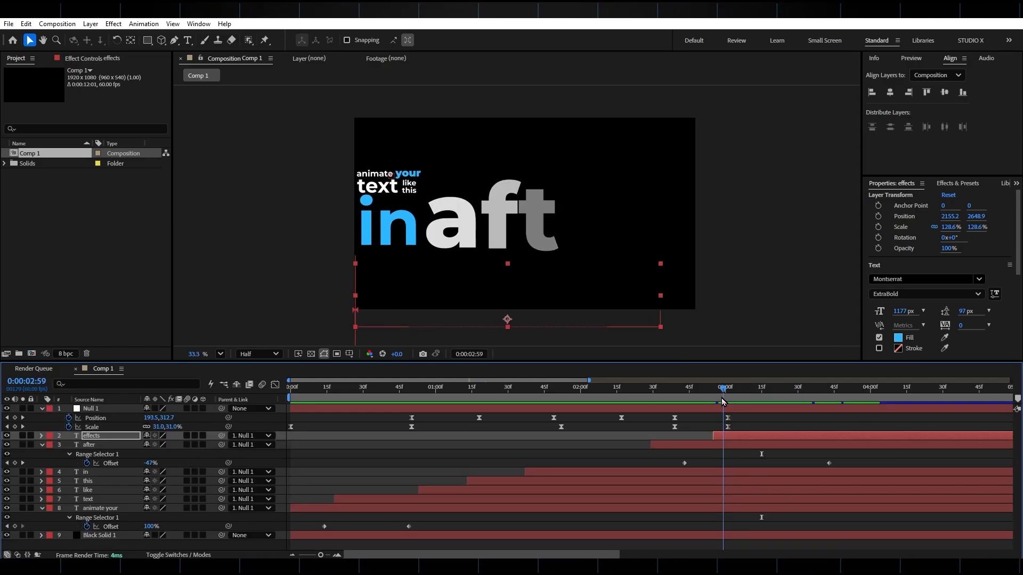
Add Position and Scale keyframes to Null 1 at 0:00:03:19, holding its current values.
{"action": "left_click_drag", "start_coordinate": [756, 408], "coordinate": [768, 408]}
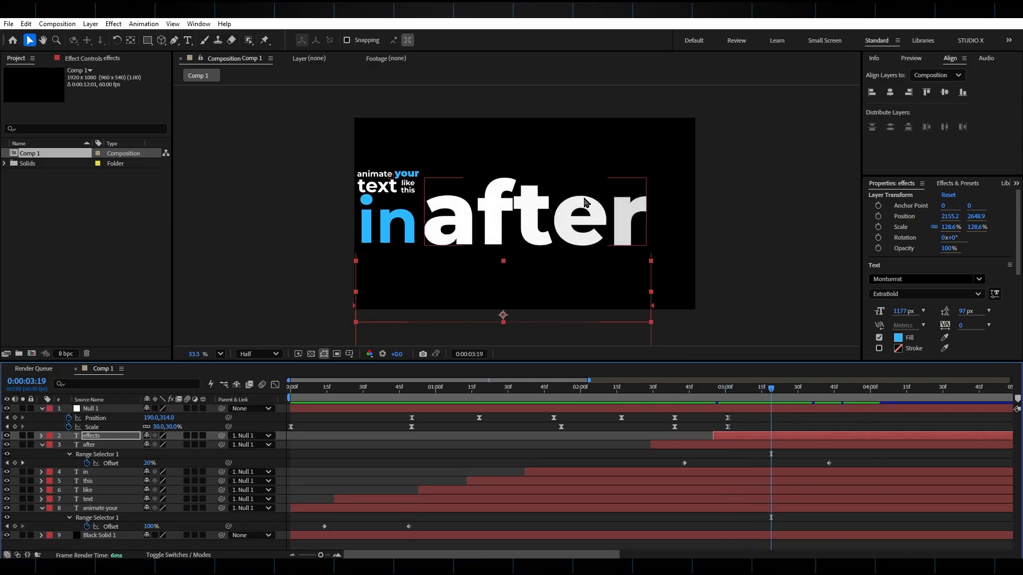
{"action": "left_click", "coordinate": [15, 418]}
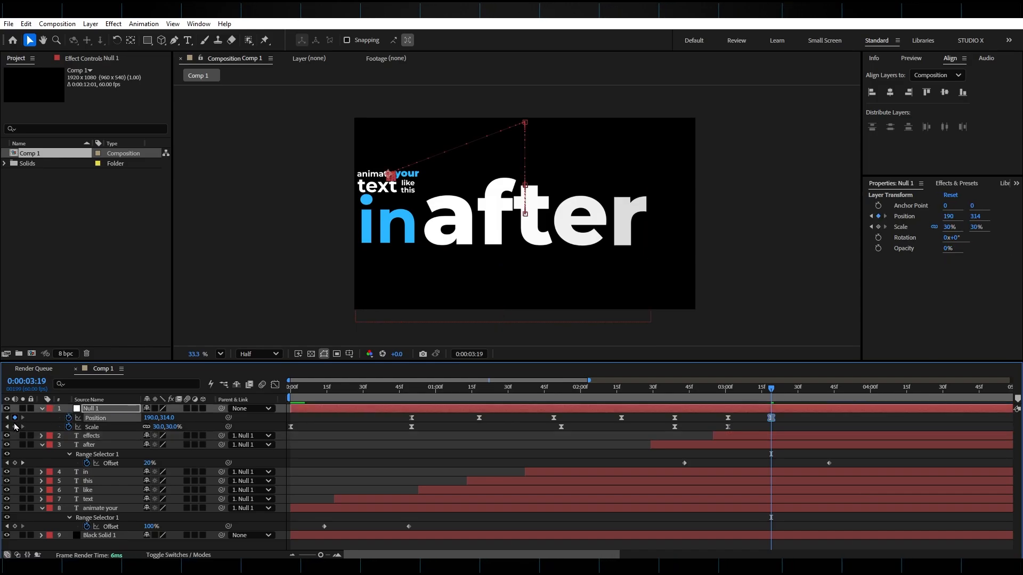
{"action": "left_click", "coordinate": [15, 426]}
At 0:00:03:35, scale Null 1 down to 26% and reposition it up and to the right so all words fit the frame.
{"action": "left_click_drag", "start_coordinate": [778, 396], "coordinate": [808, 395]}
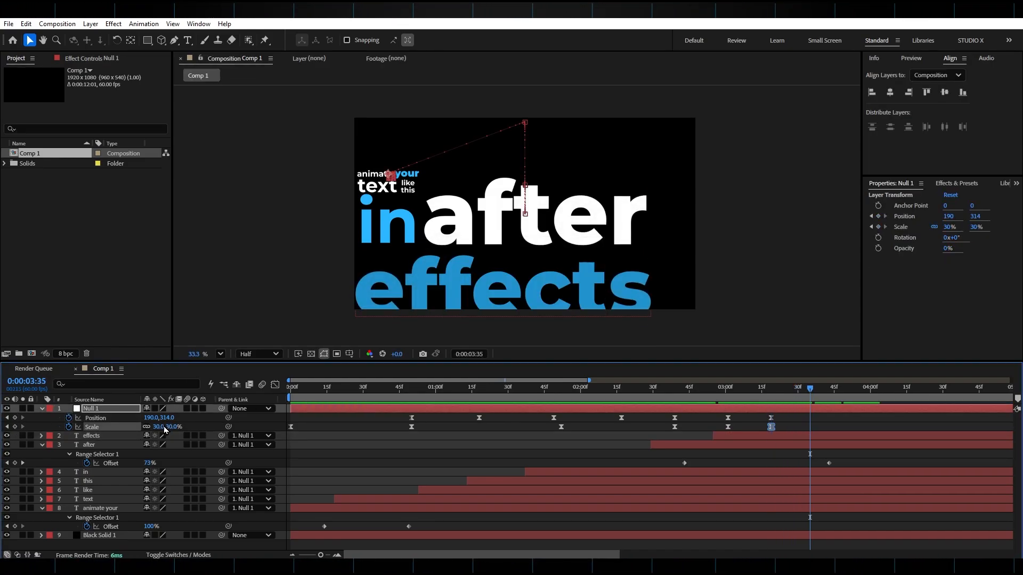
{"action": "left_click_drag", "start_coordinate": [159, 426], "coordinate": [26, 424]}
{"action": "left_click_drag", "start_coordinate": [150, 419], "coordinate": [225, 420]}
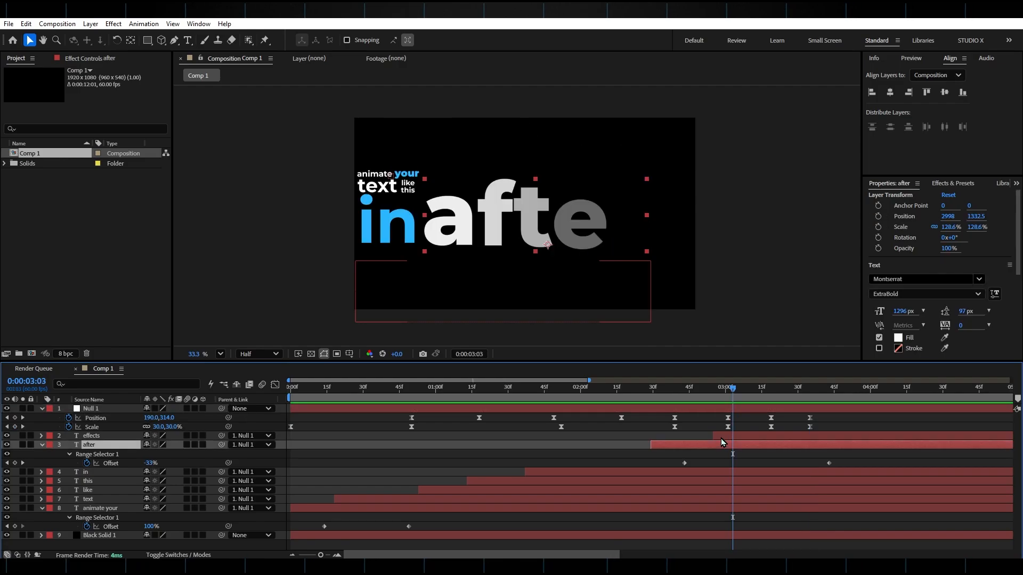
Shift the "effects" layer to start at about 0:00:03:10, and play the animation from 0:00:03:05.
{"action": "left_click_drag", "start_coordinate": [721, 437], "coordinate": [758, 437]}
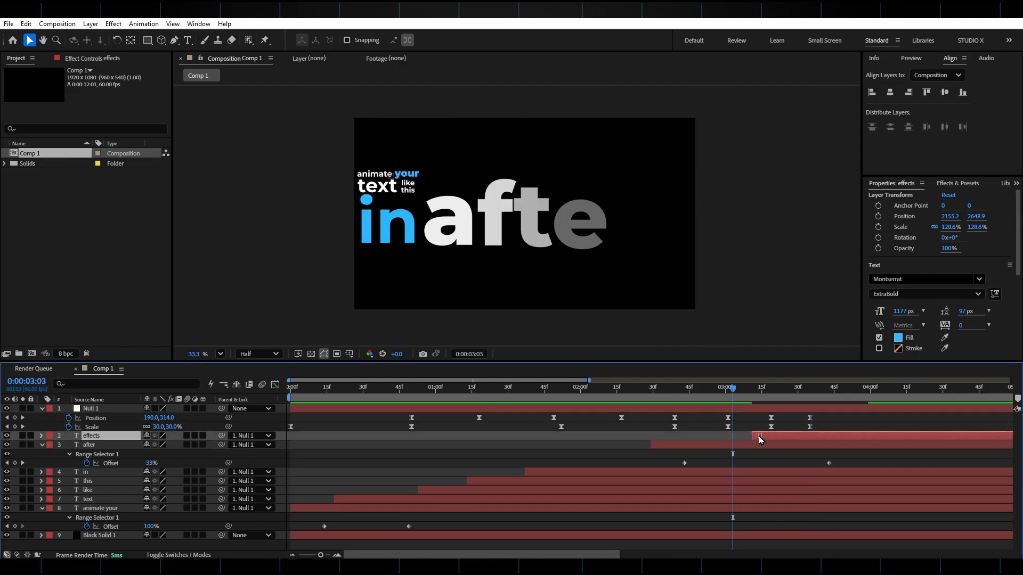
{"action": "mouse_move", "coordinate": [730, 395]}
{"action": "left_mouse_down"}
{"action": "mouse_move", "coordinate": [717, 397]}
{"action": "mouse_move", "coordinate": [840, 404]}
{"action": "mouse_move", "coordinate": [739, 404]}
{"action": "left_mouse_up"}
{"action": "key", "text": "space"}
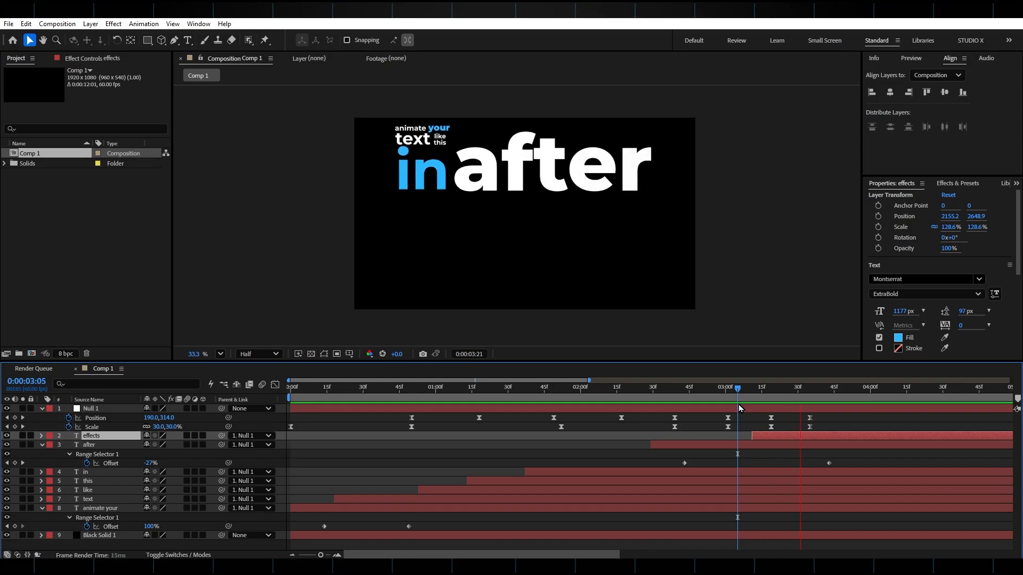
Collapse Null 1's properties, search the effects for "grad", and apply 4-Color Gradient to the Black Solid 1 layer.
{"action": "left_click", "coordinate": [42, 409]}
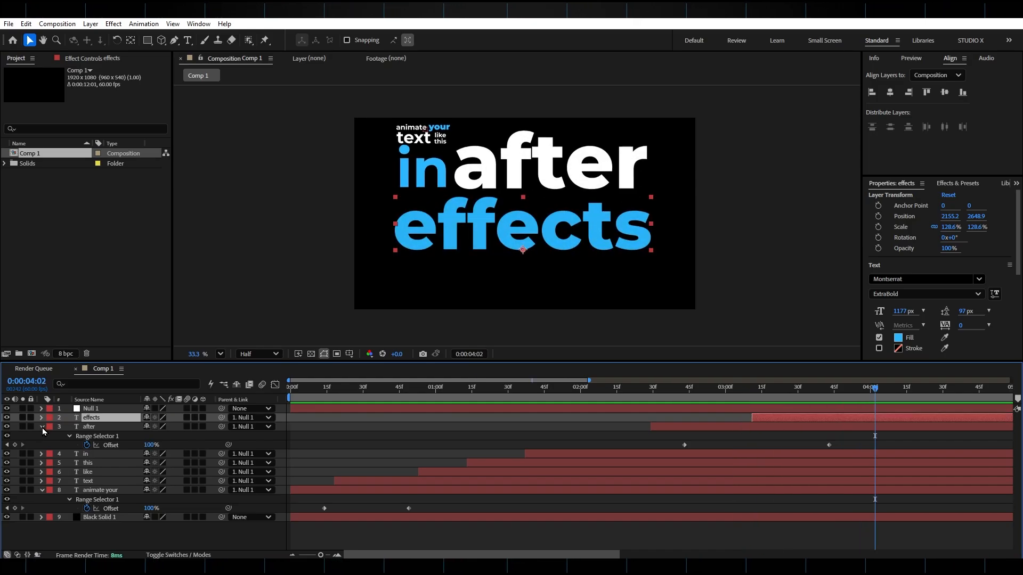
{"action": "left_click", "coordinate": [114, 517]}
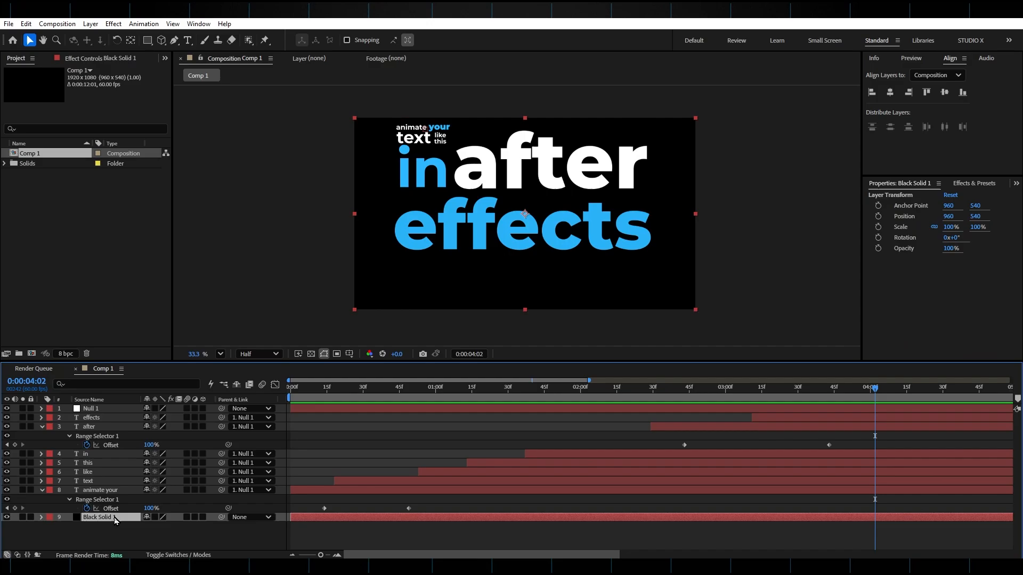
{"action": "left_click", "coordinate": [967, 185]}
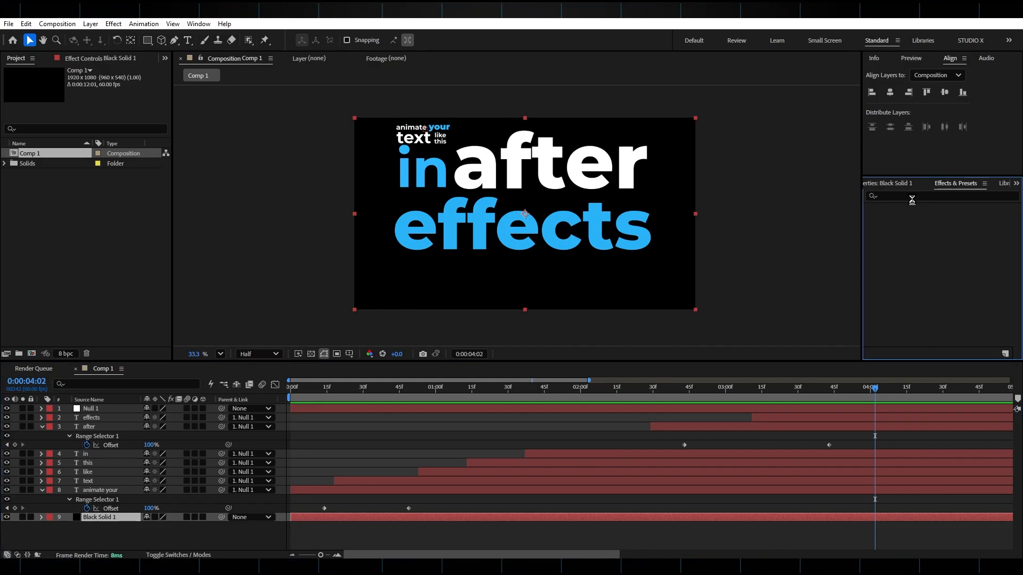
{"action": "left_click", "coordinate": [912, 198]}
{"action": "type", "text": "grad"}
{"action": "left_click_drag", "start_coordinate": [912, 280], "coordinate": [481, 524]}
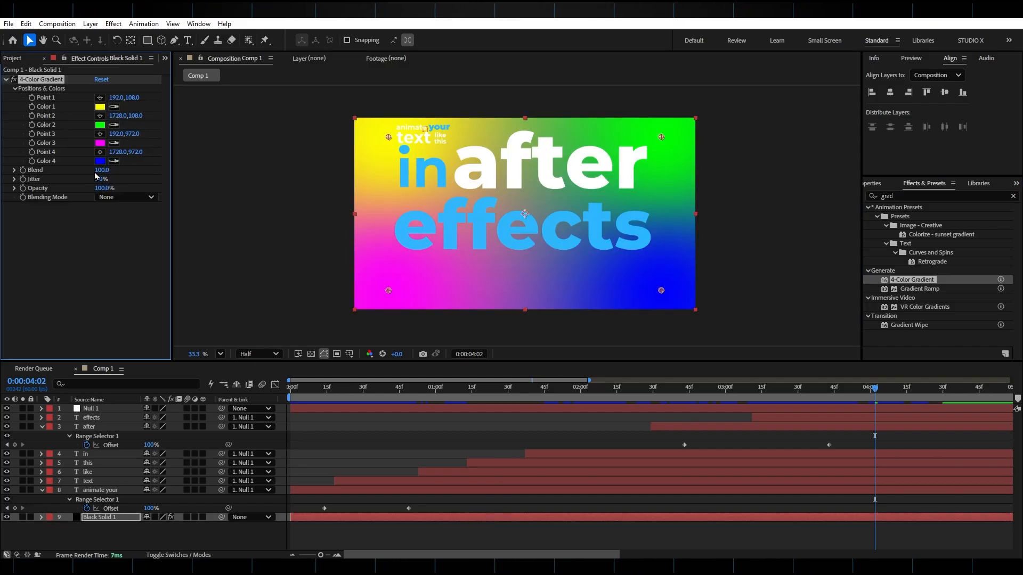
Set Color 1, Color 2 and Color 3 of the 4-Color Gradient to black.
{"action": "left_click", "coordinate": [99, 107]}
{"action": "left_click", "coordinate": [179, 333]}
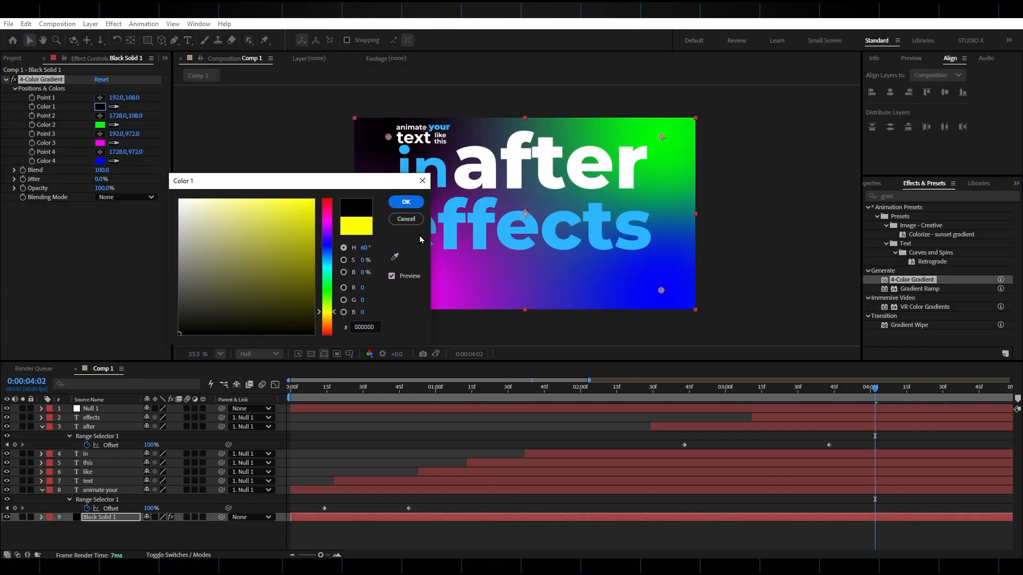
{"action": "left_click", "coordinate": [406, 202]}
{"action": "left_click", "coordinate": [99, 124]}
{"action": "left_click", "coordinate": [179, 333]}
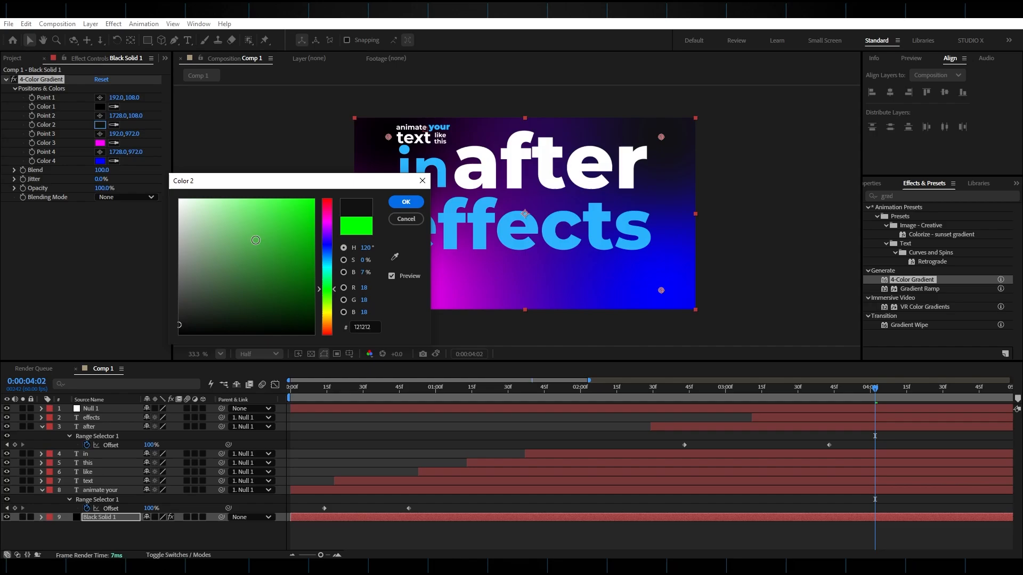
{"action": "left_click", "coordinate": [406, 202]}
{"action": "left_click", "coordinate": [100, 143]}
{"action": "left_click", "coordinate": [179, 334]}
{"action": "left_click", "coordinate": [406, 202]}
Move the gradient's Point 4 beyond the frame's lower-right corner to 2229, 1329, and scrub through the animation.
{"action": "left_click", "coordinate": [100, 161]}
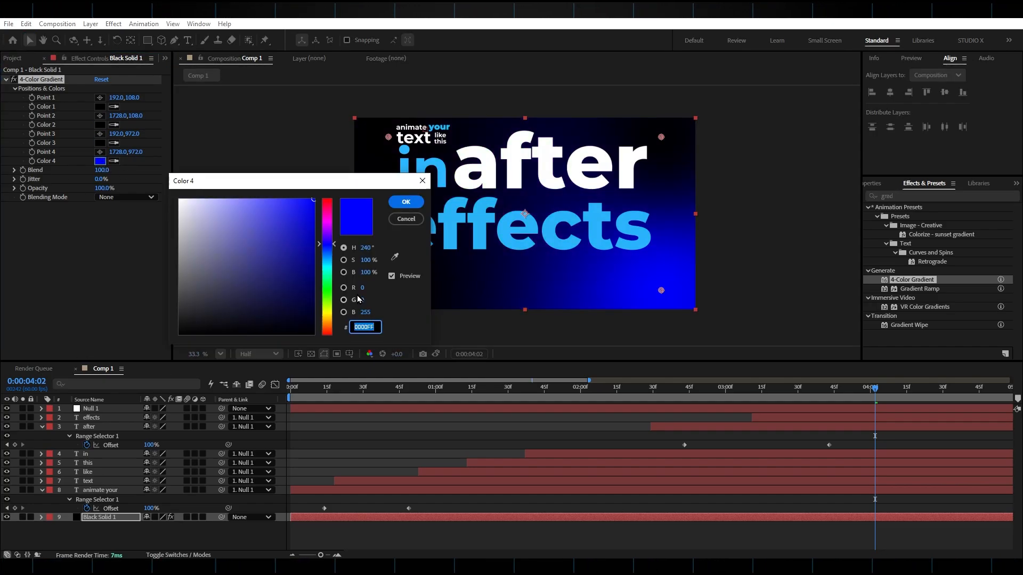
{"action": "left_click", "coordinate": [406, 202]}
{"action": "left_click_drag", "start_coordinate": [661, 290], "coordinate": [749, 356]}
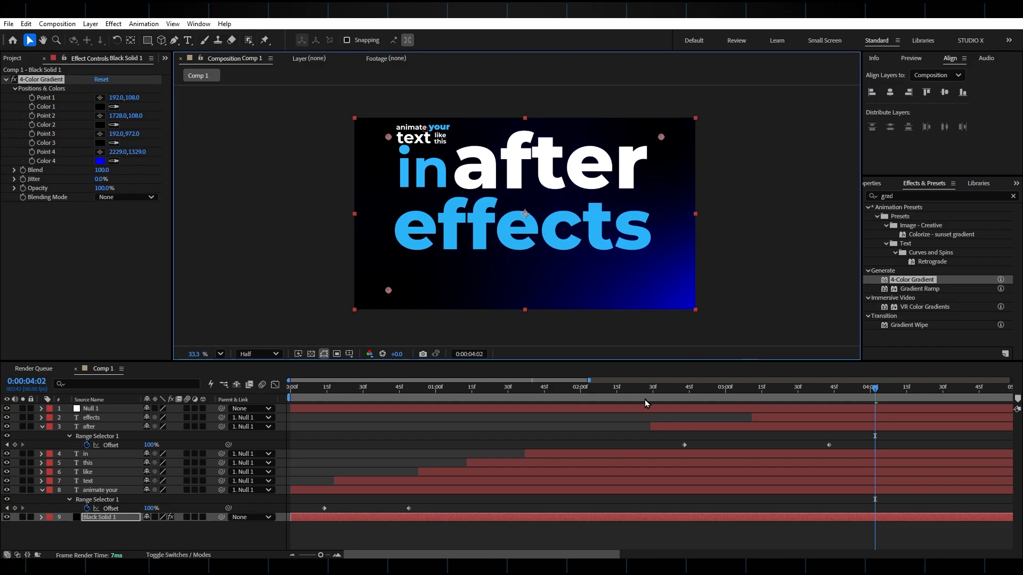
{"action": "left_click_drag", "start_coordinate": [656, 388], "coordinate": [714, 395]}
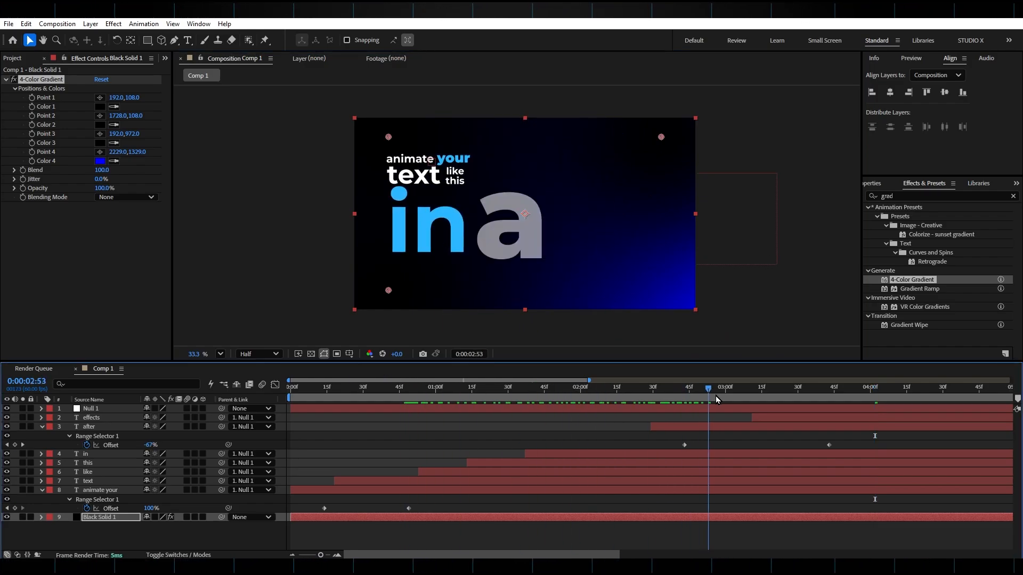